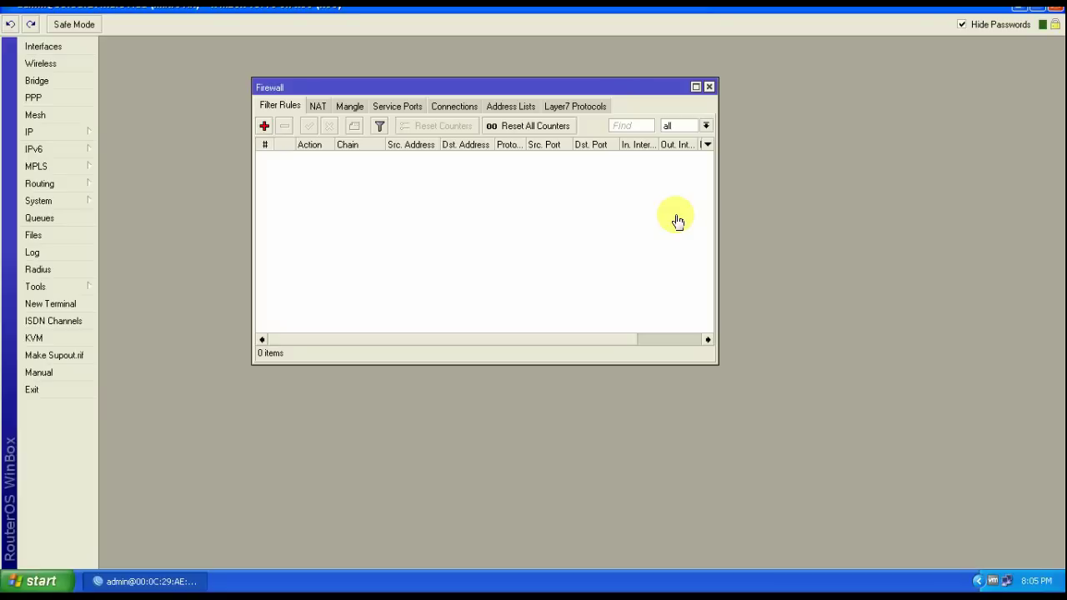
- Close the current router session, relaunch WinBox and connect to the neighbour at 192.168.1.1 as admin
left_click(524, 227)
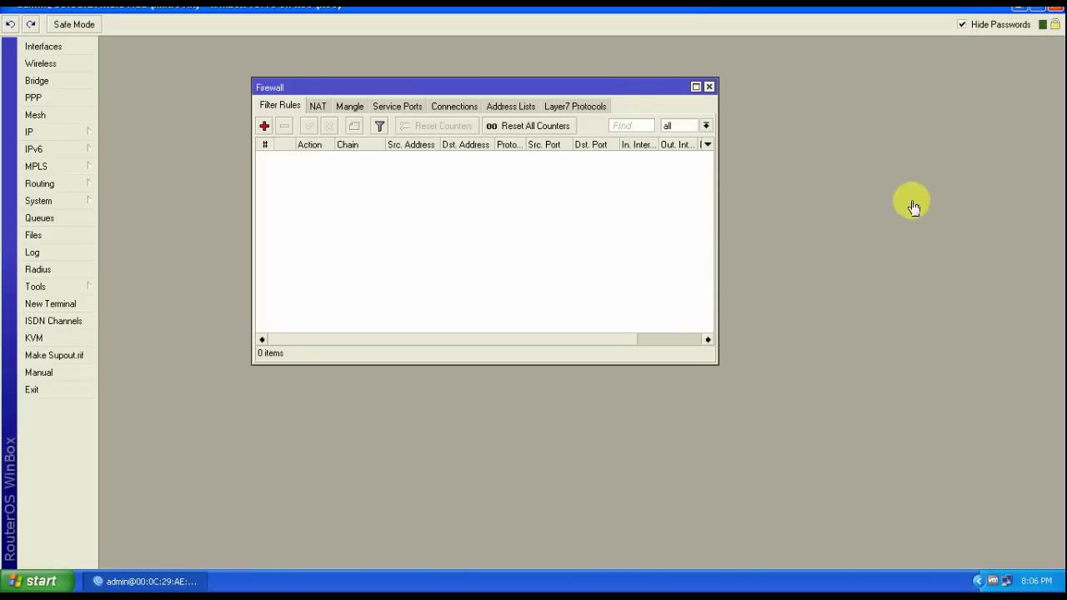
left_click(1057, 14)
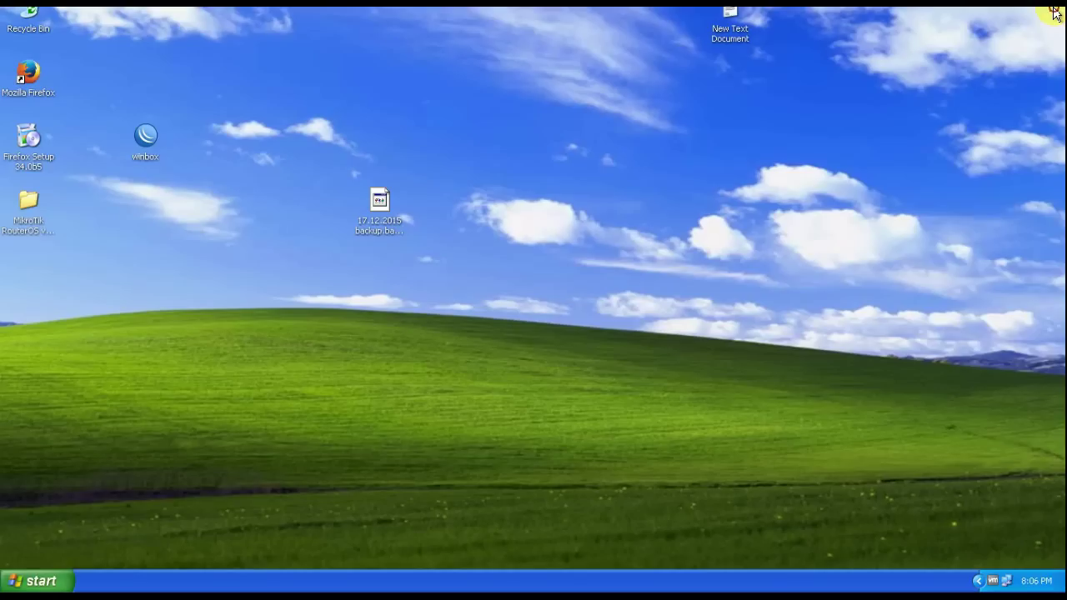
double_click(139, 137)
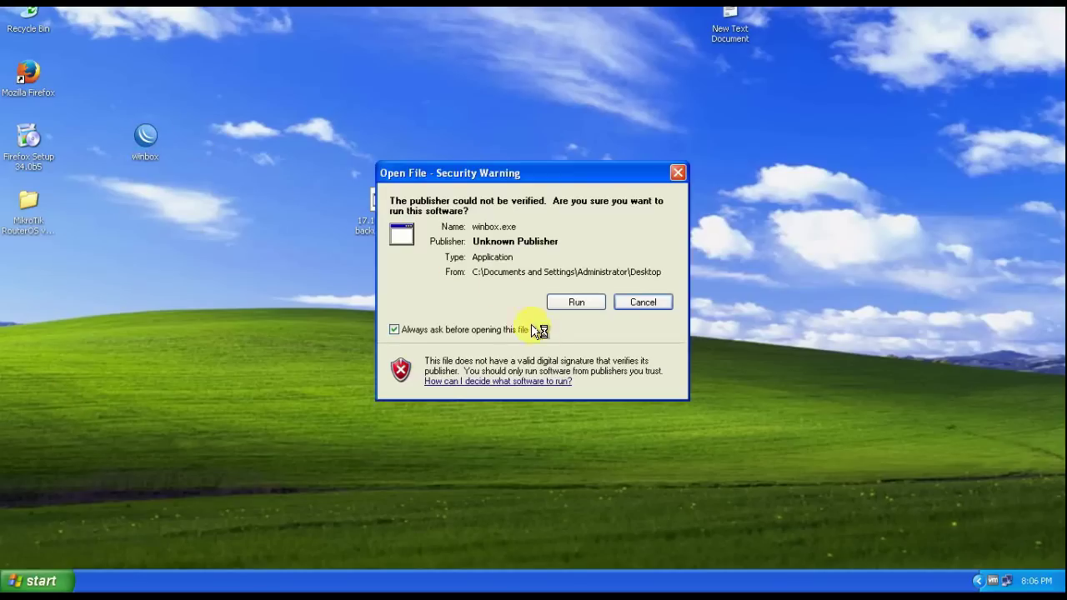
left_click(574, 303)
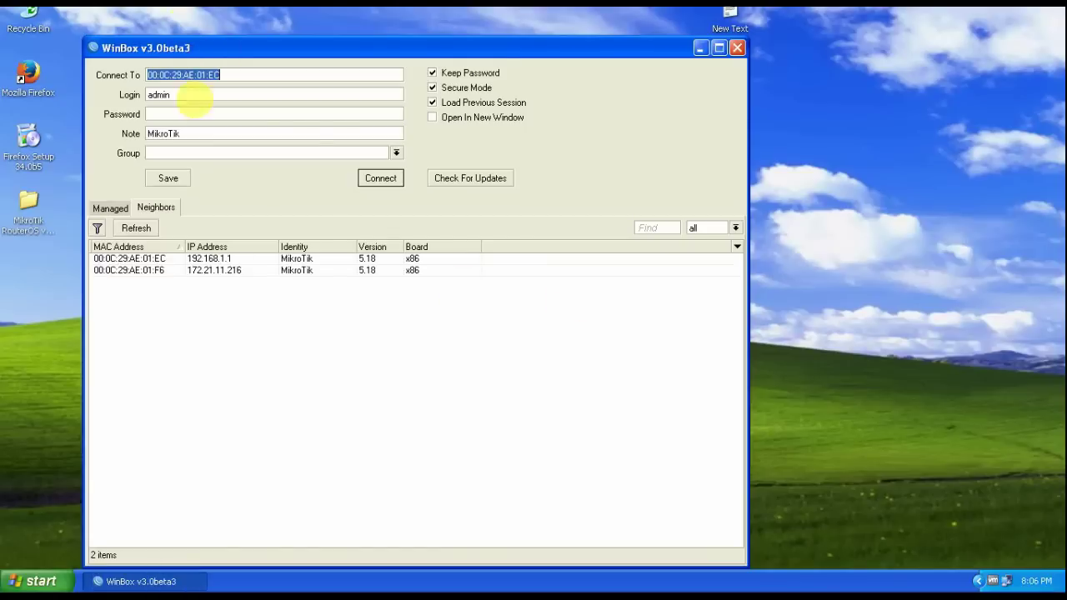
left_click(210, 260)
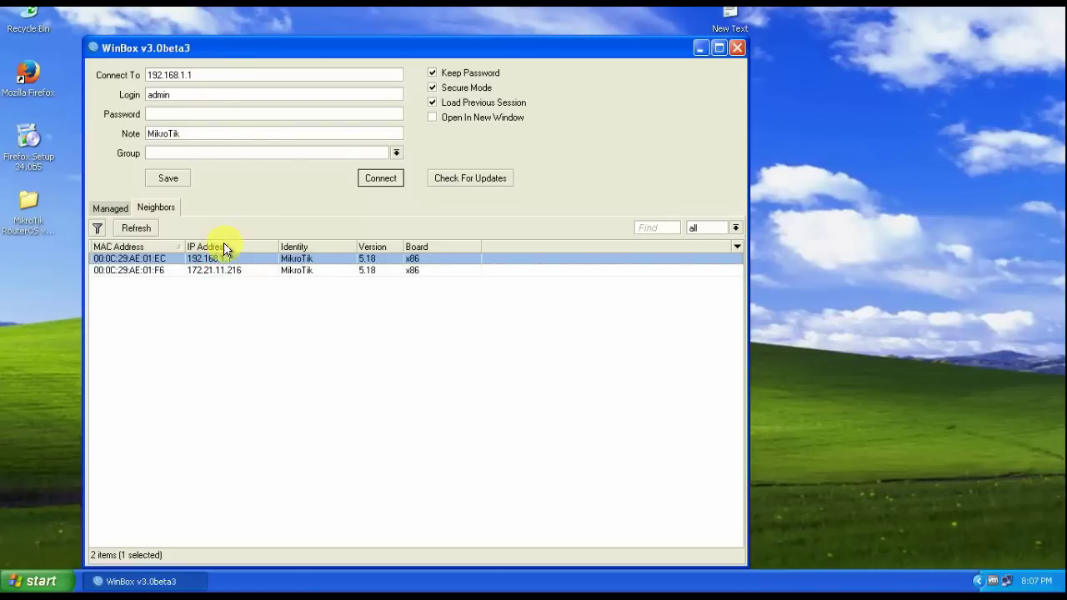
left_click(380, 177)
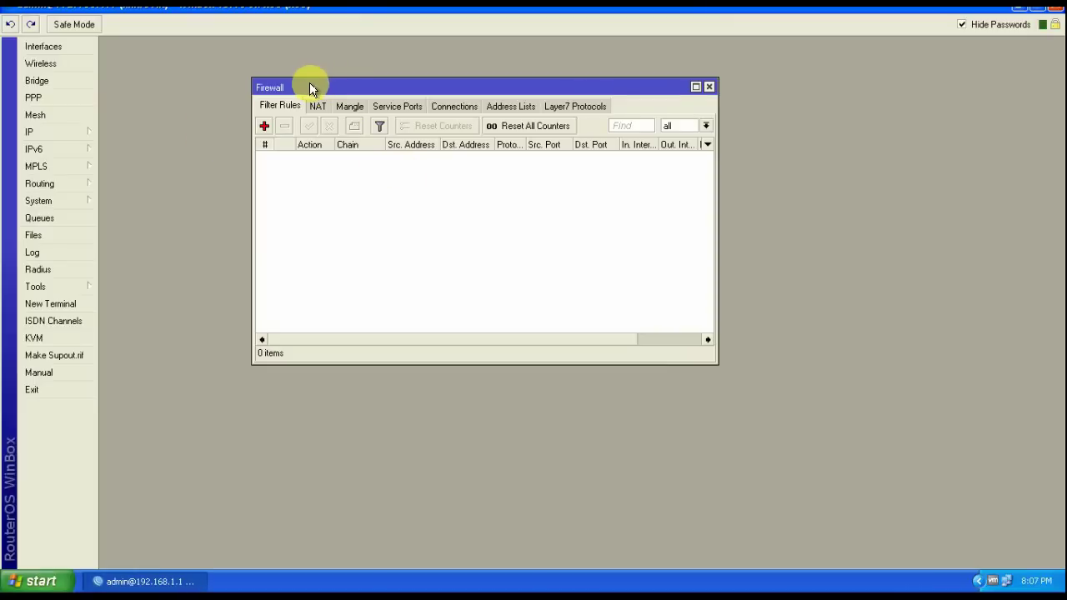
- Check the router's IP address list, examining which interface carries the 172.21.11.216 address
left_click_drag(314, 87, 504, 105)
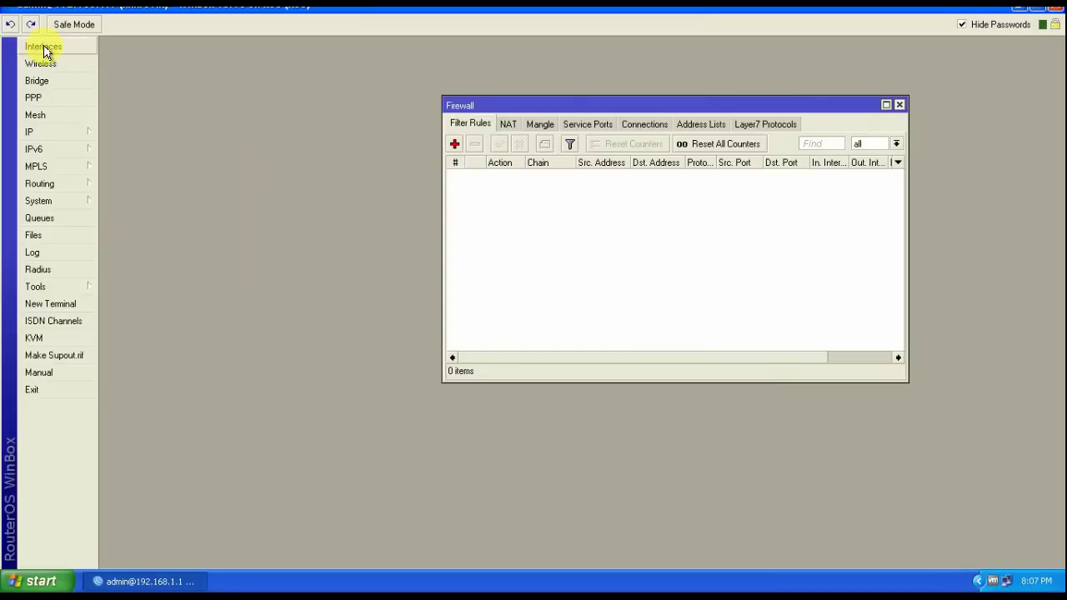
left_click(59, 135)
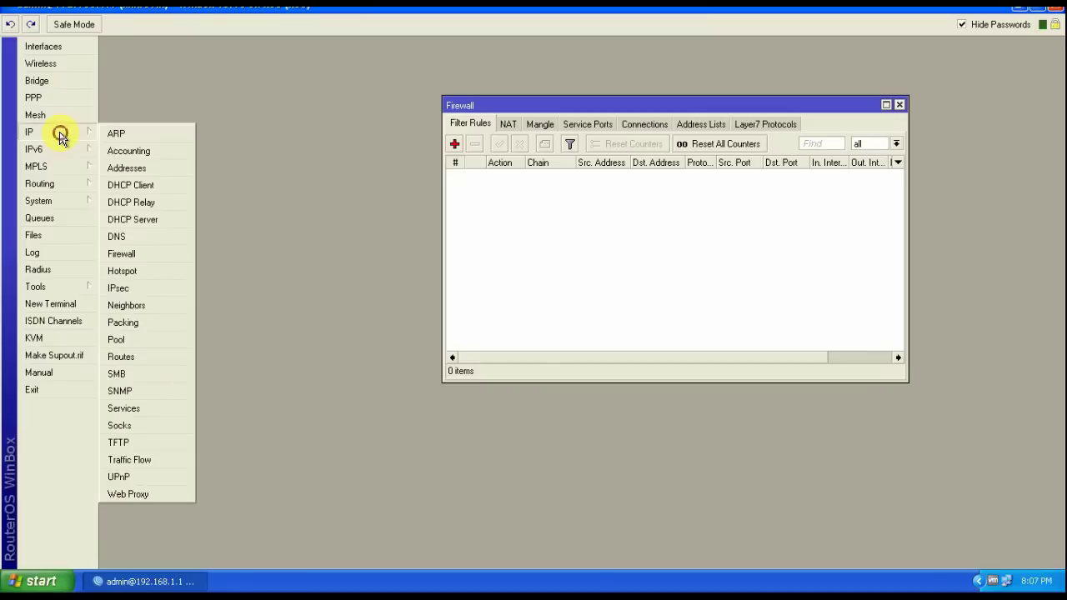
left_click(121, 168)
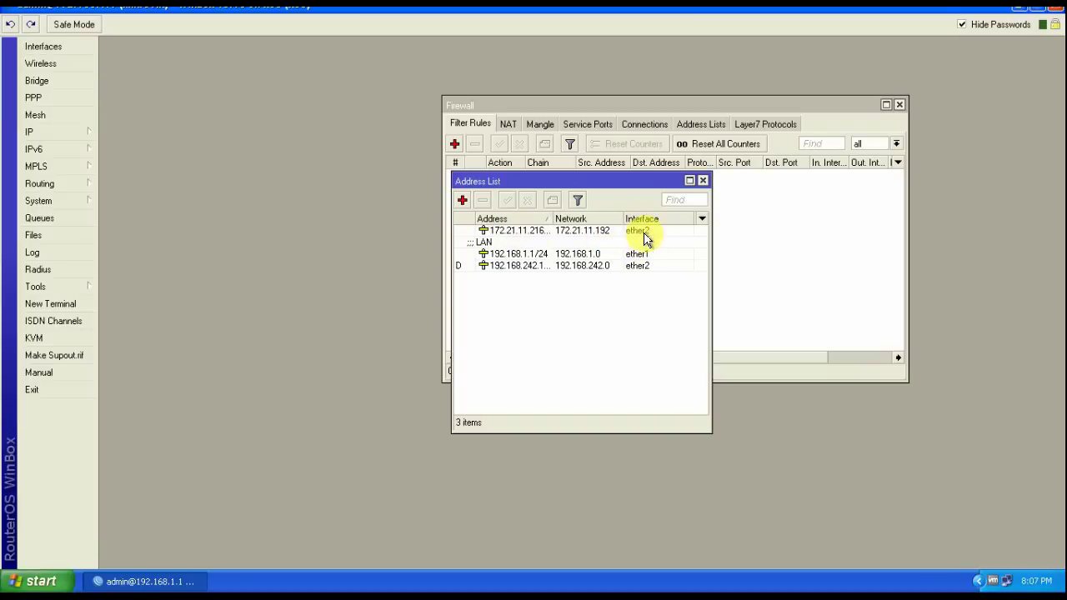
left_click(543, 231)
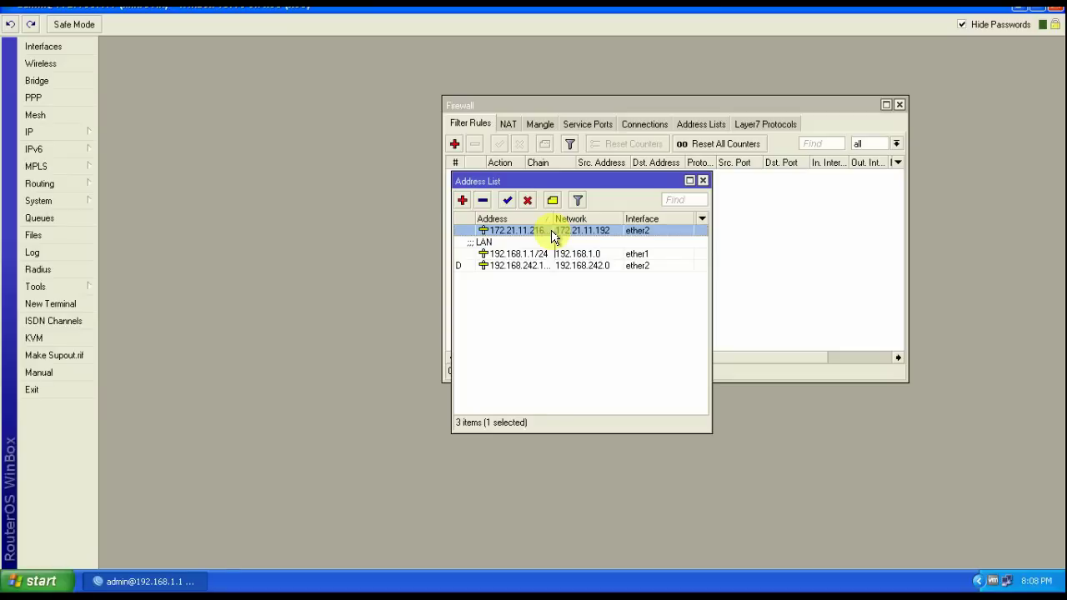
mouse_move(551, 236)
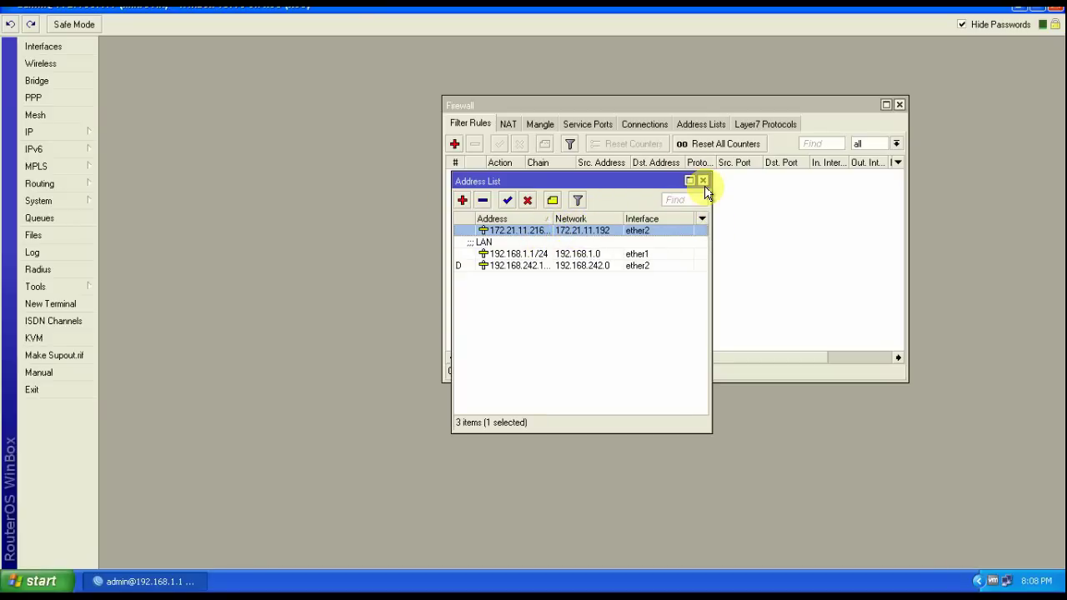
left_click_drag(535, 180, 711, 184)
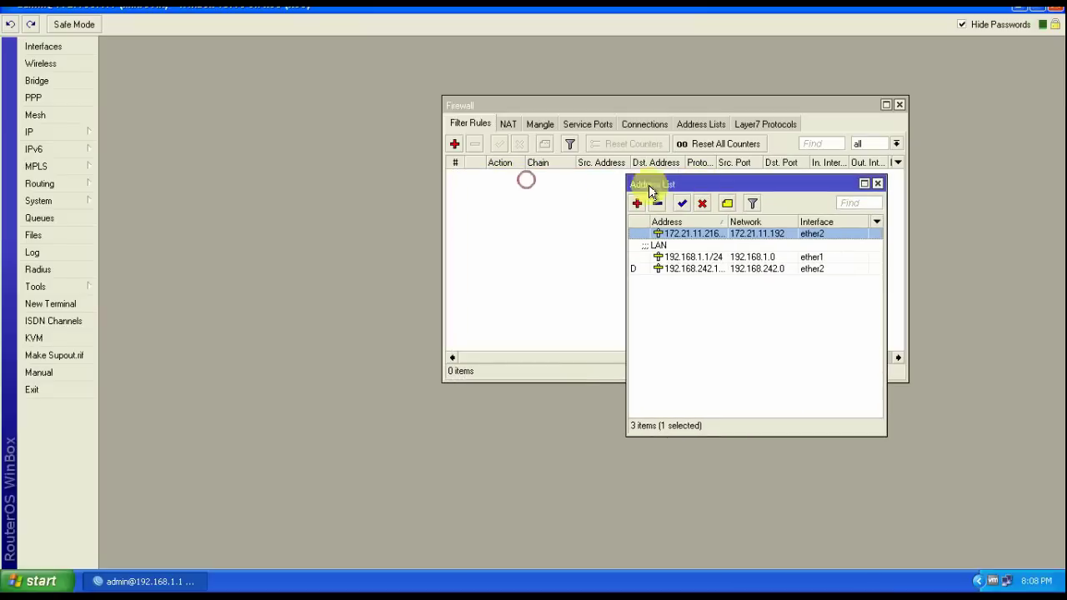
- Add the comment "Internet" to the ether2 interface and save its settings
left_click(38, 48)
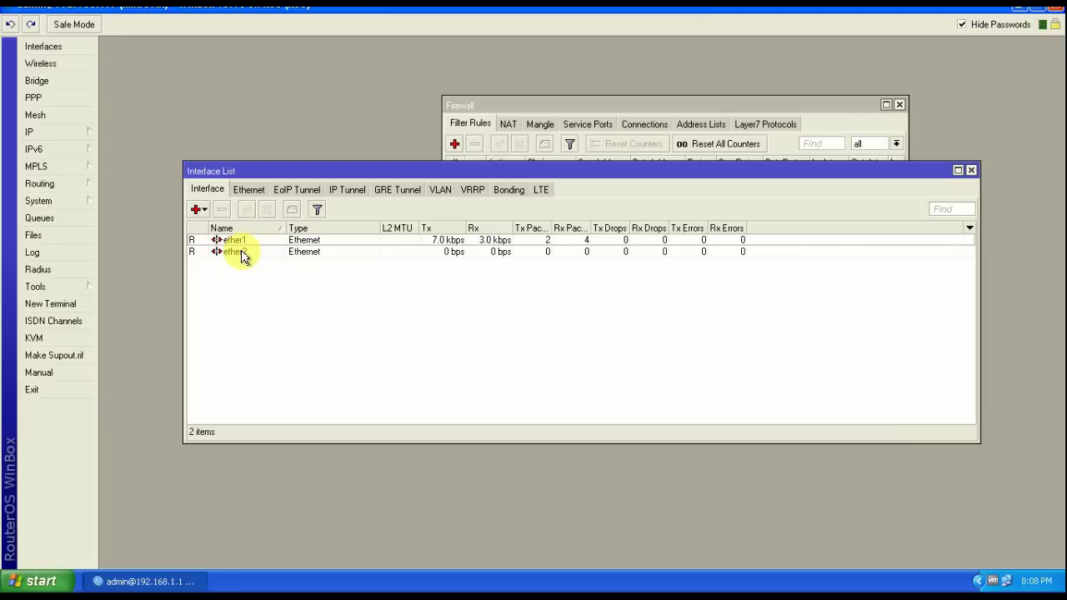
left_click(242, 255)
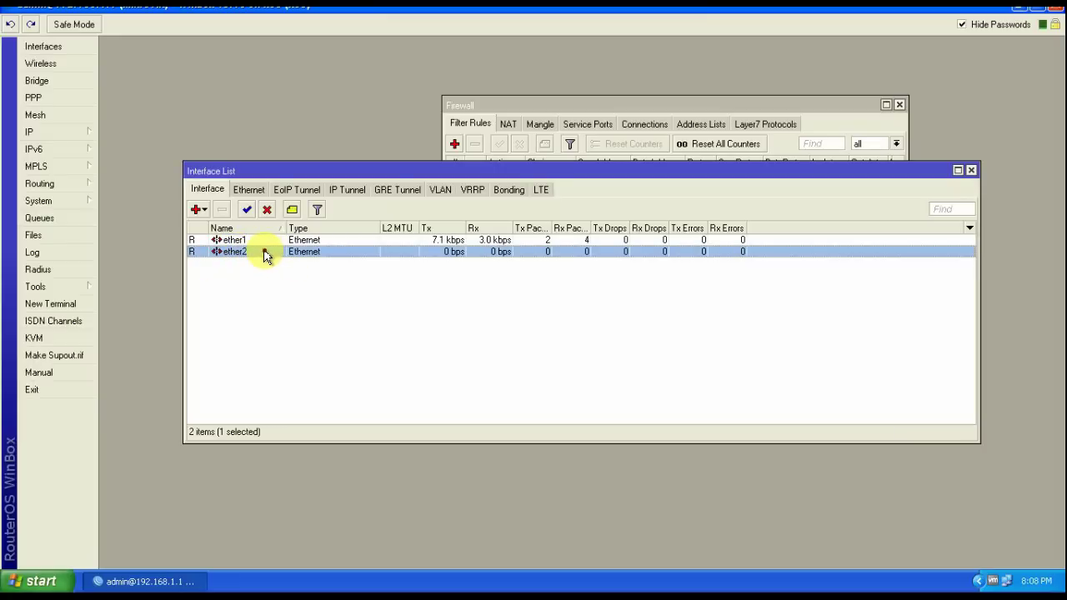
double_click(265, 255)
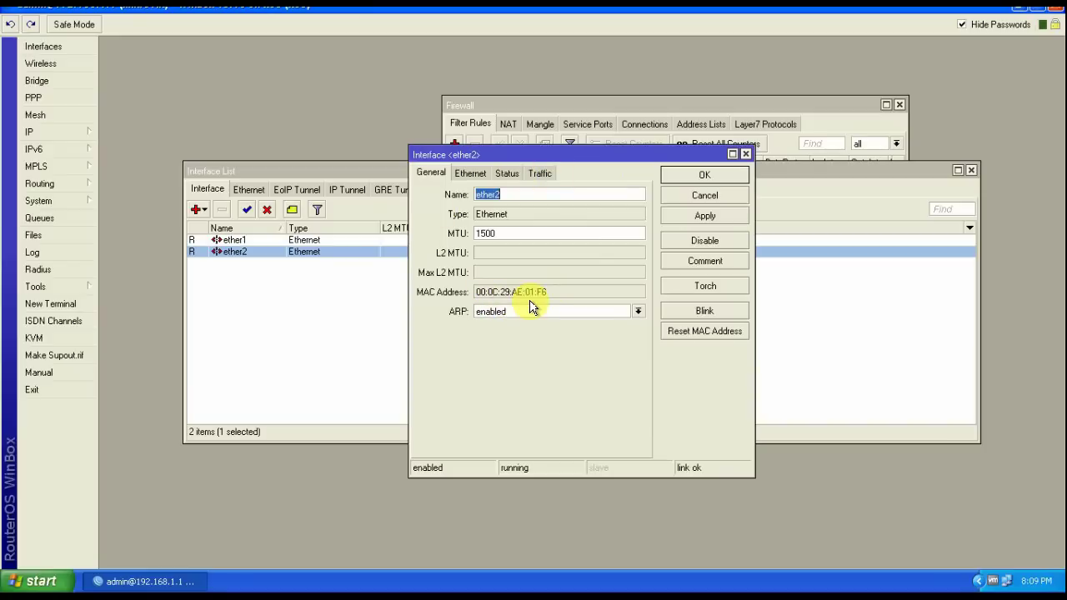
left_click(703, 261)
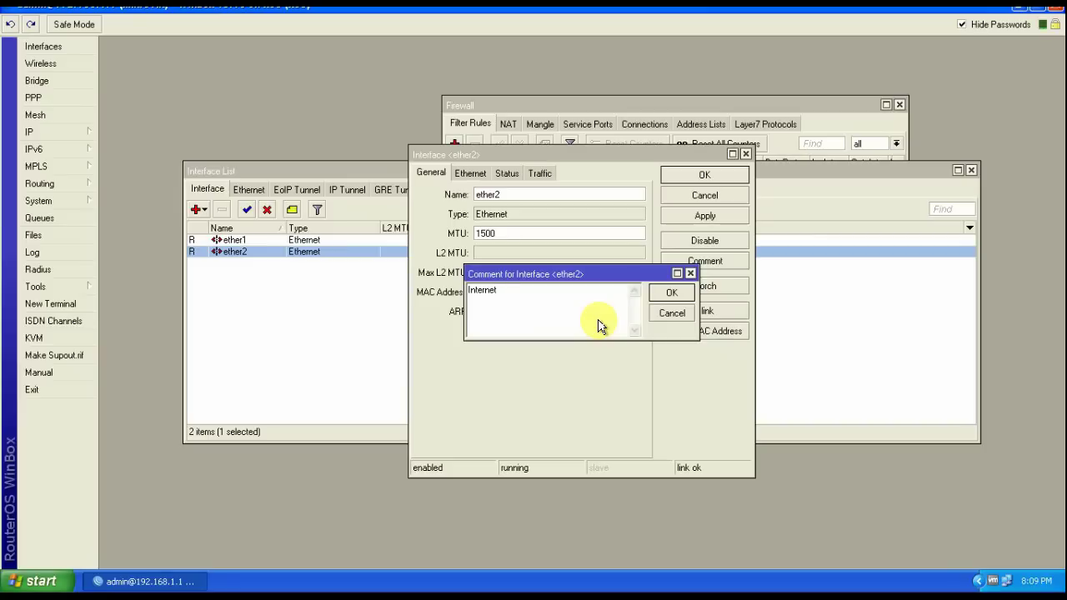
left_click(663, 294)
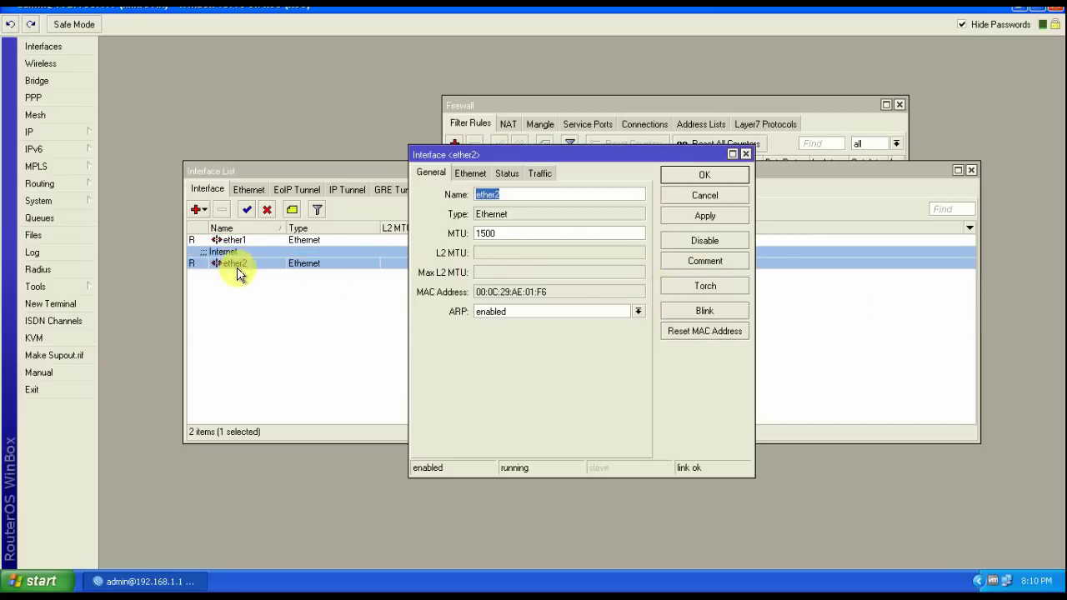
left_click(700, 175)
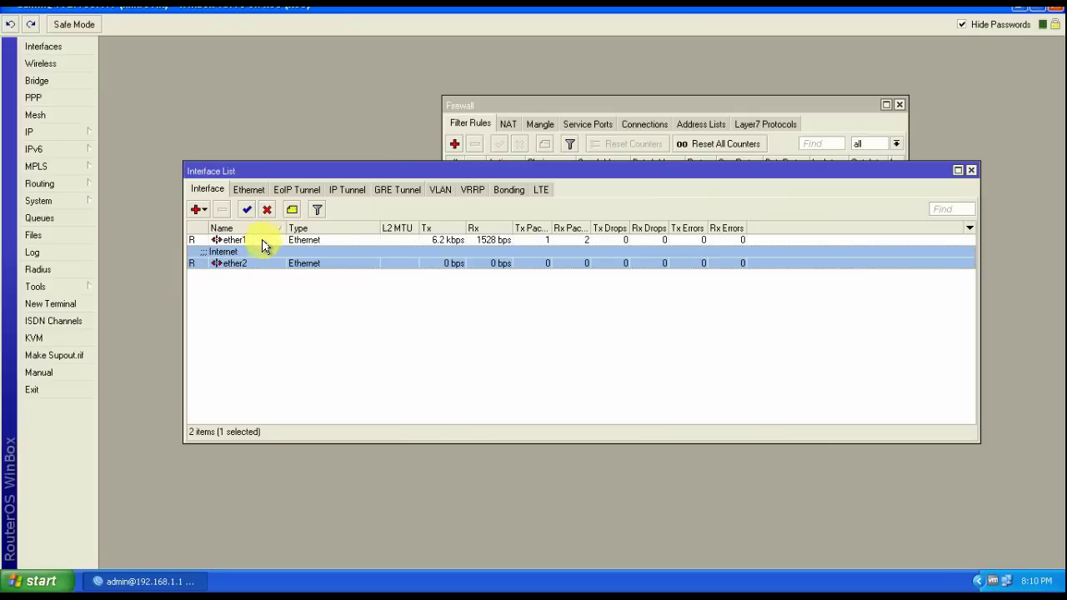
- Add the comment "Local USER" to the ether1 interface
left_click(250, 239)
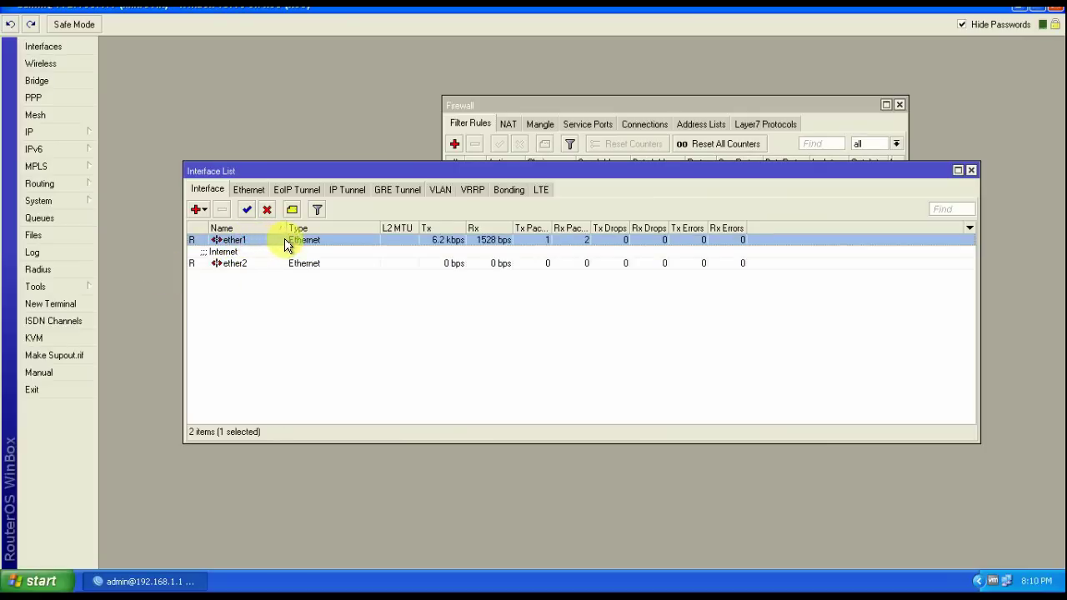
double_click(265, 240)
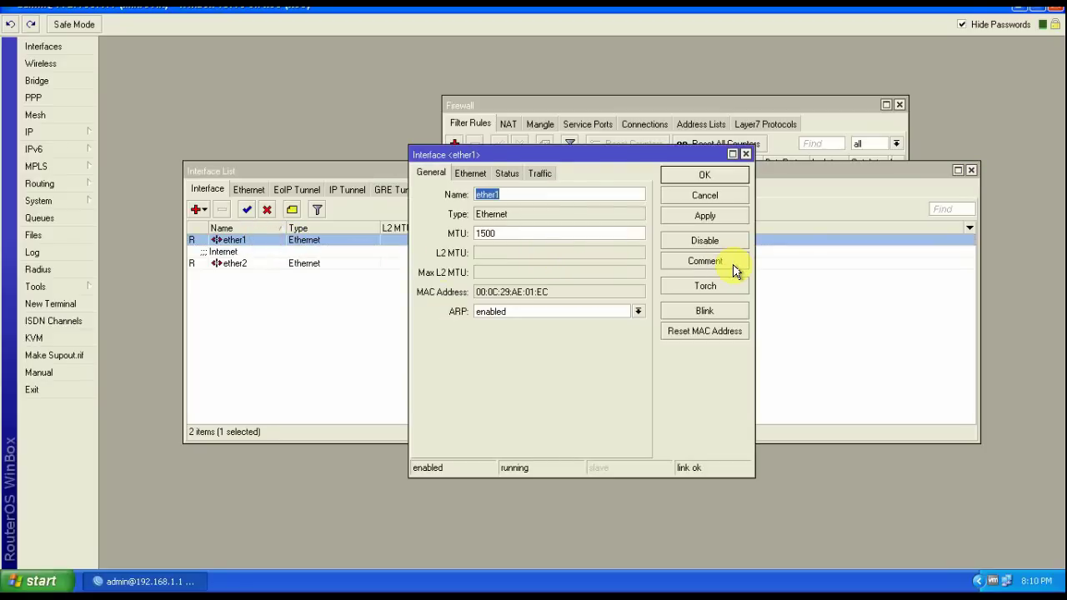
left_click(705, 264)
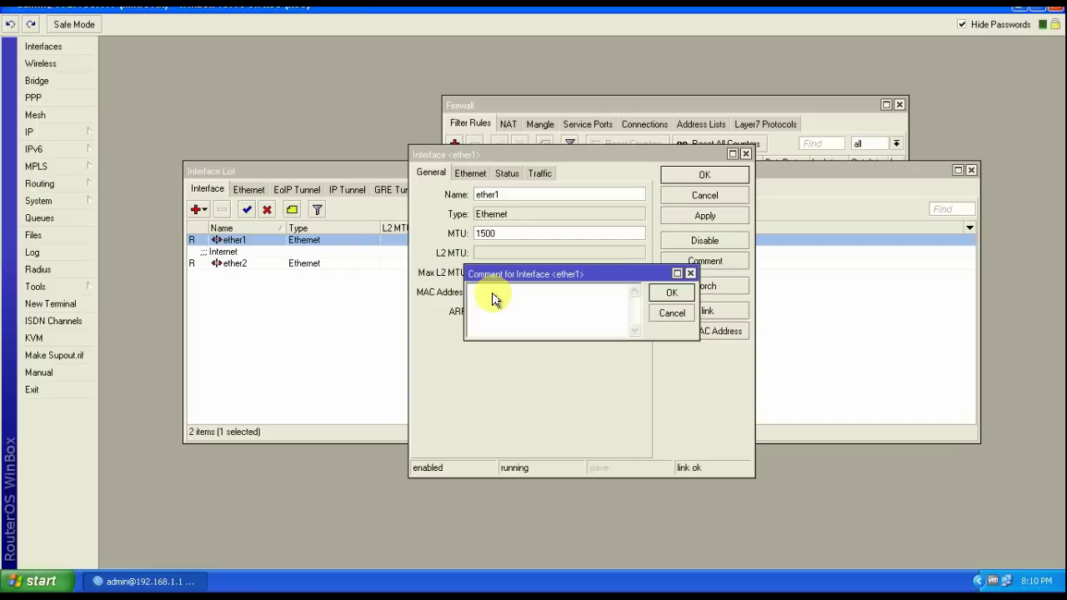
type("Local USER")
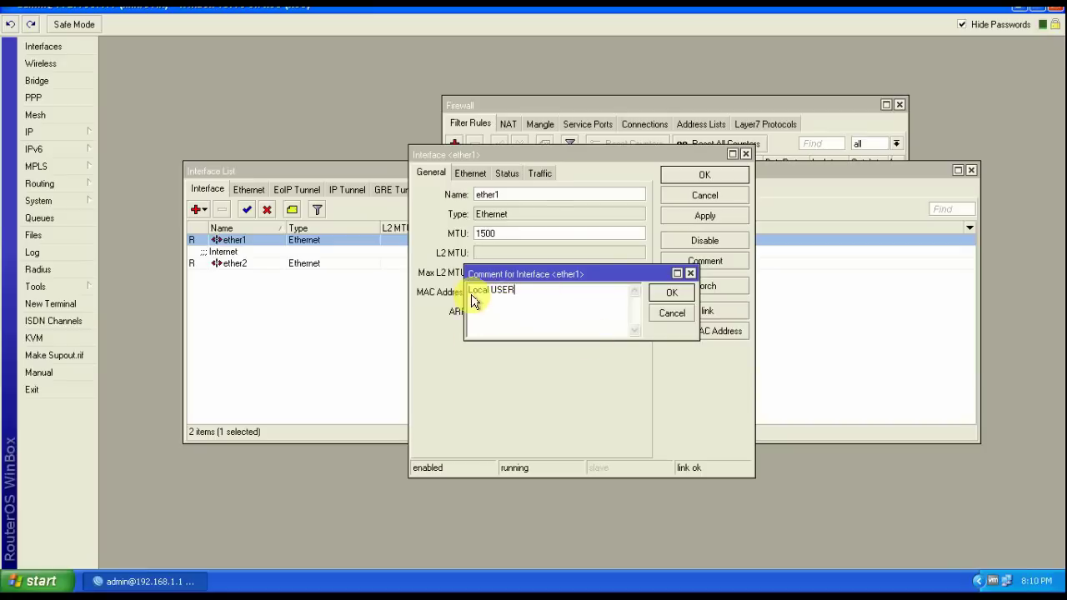
left_click(672, 295)
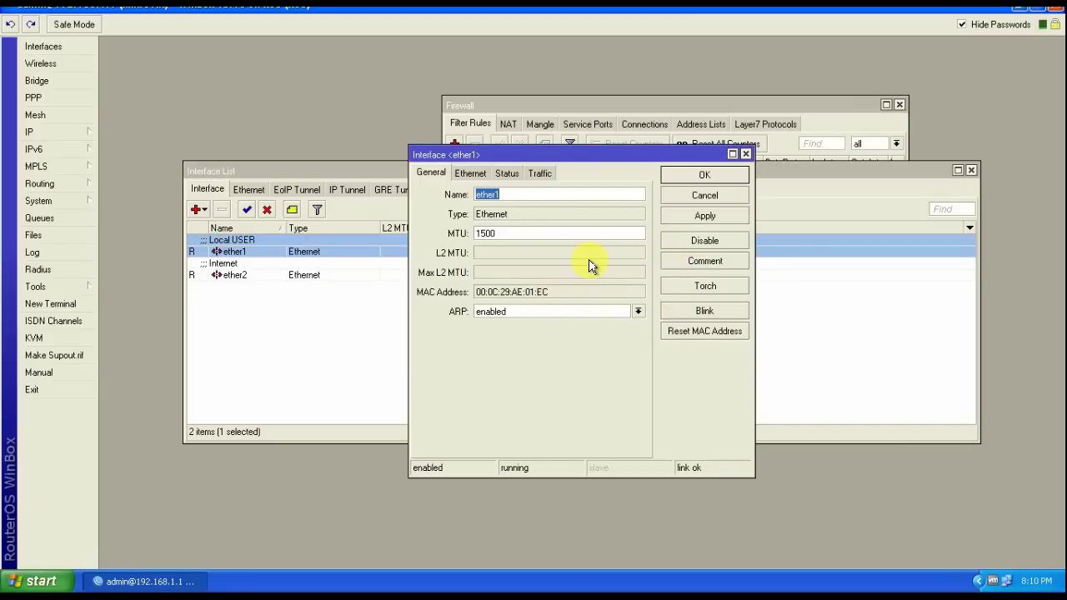
- Set the ARP mode of ether1 to reply-only and save the interface settings
left_click(704, 312)
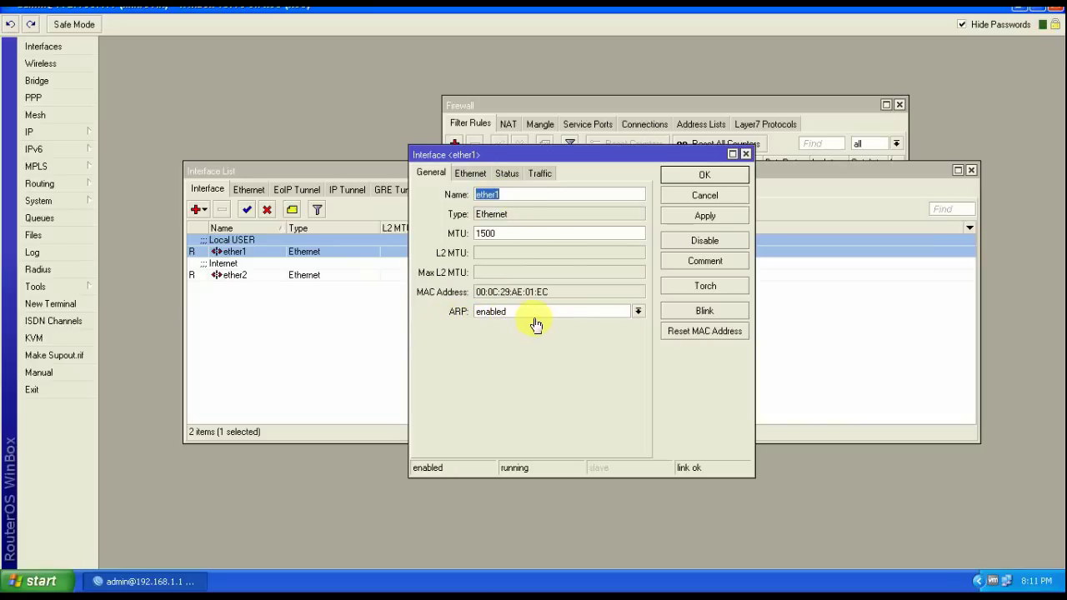
left_click(638, 314)
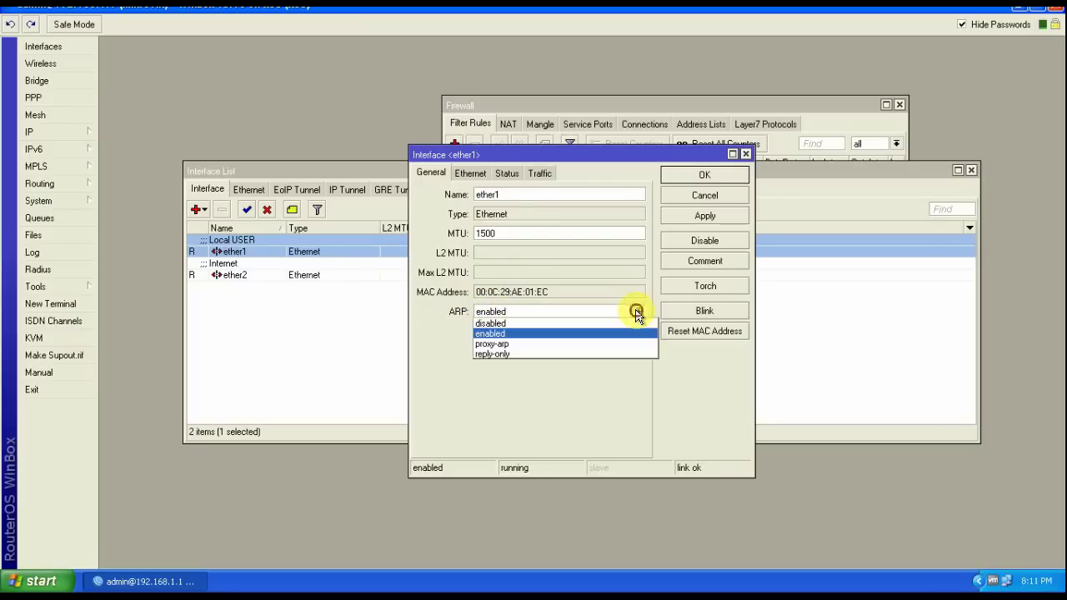
left_click(497, 355)
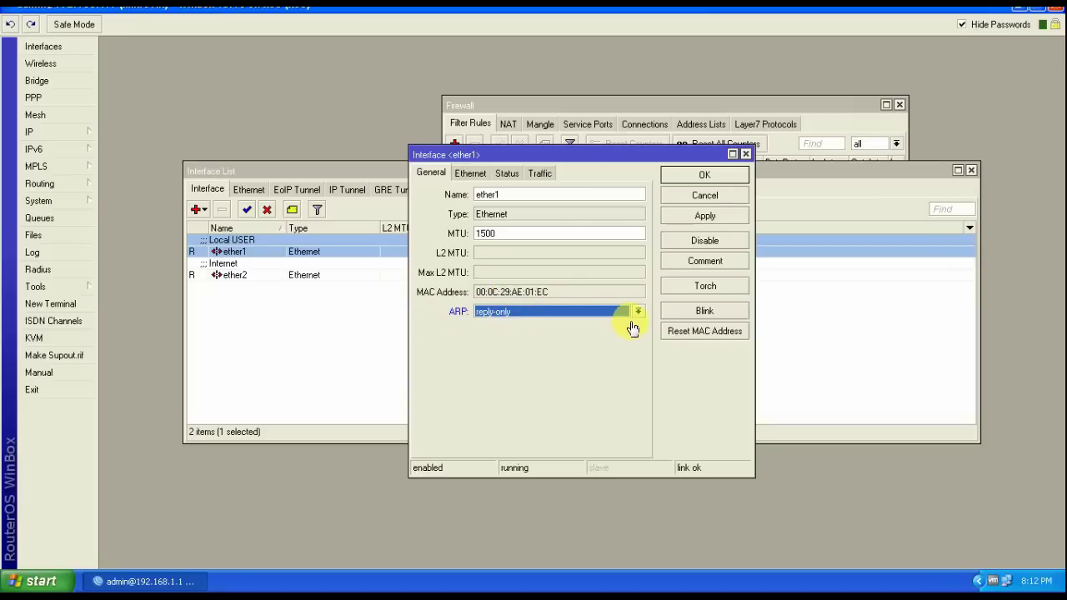
left_click(696, 218)
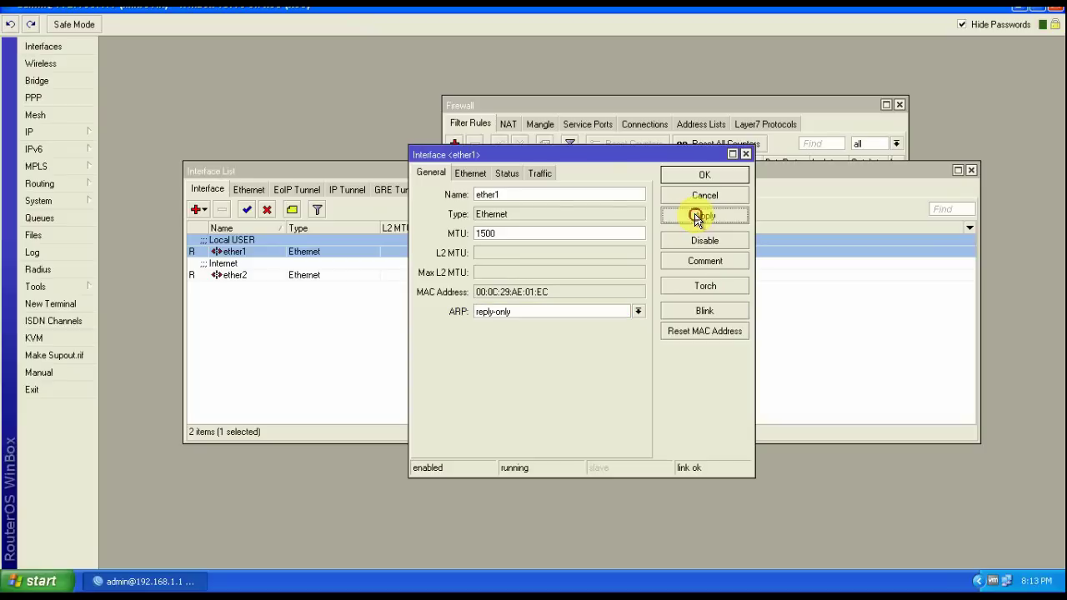
left_click(705, 177)
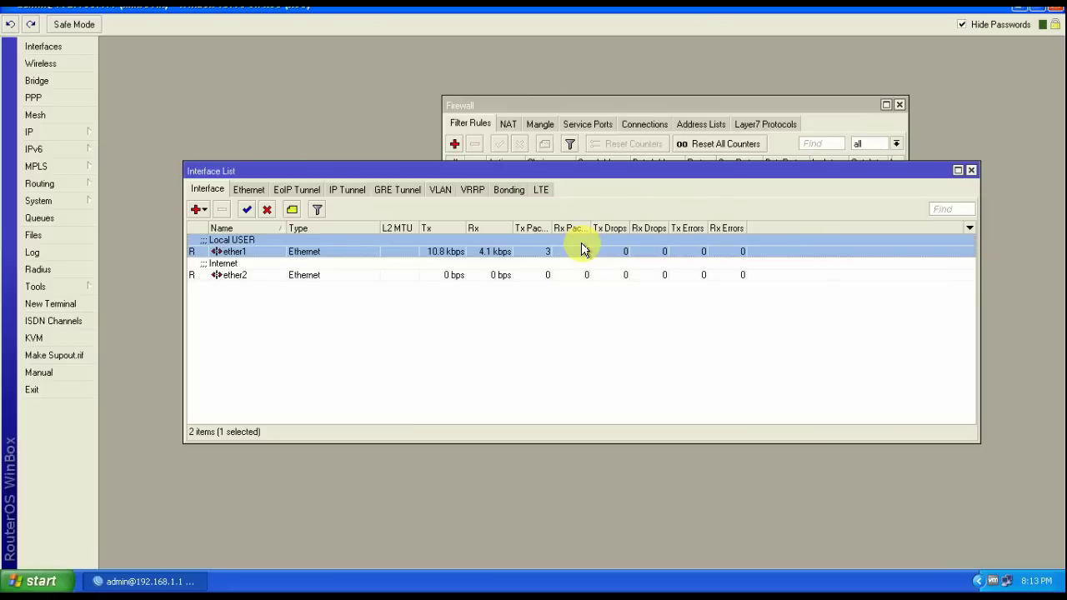
left_click(680, 356)
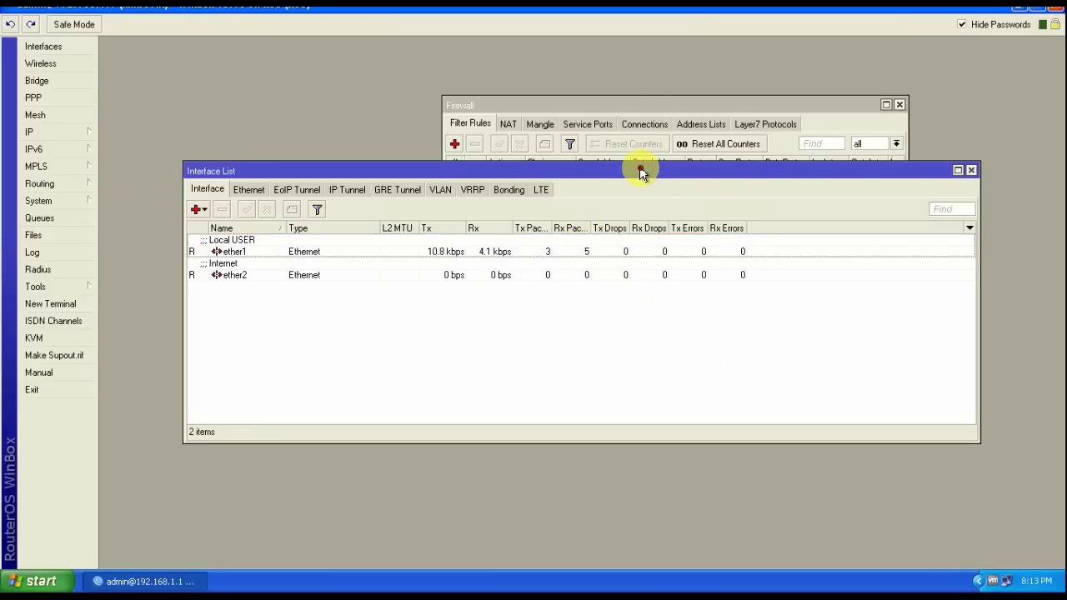
left_click(638, 167)
left_click(636, 90)
left_click(579, 58)
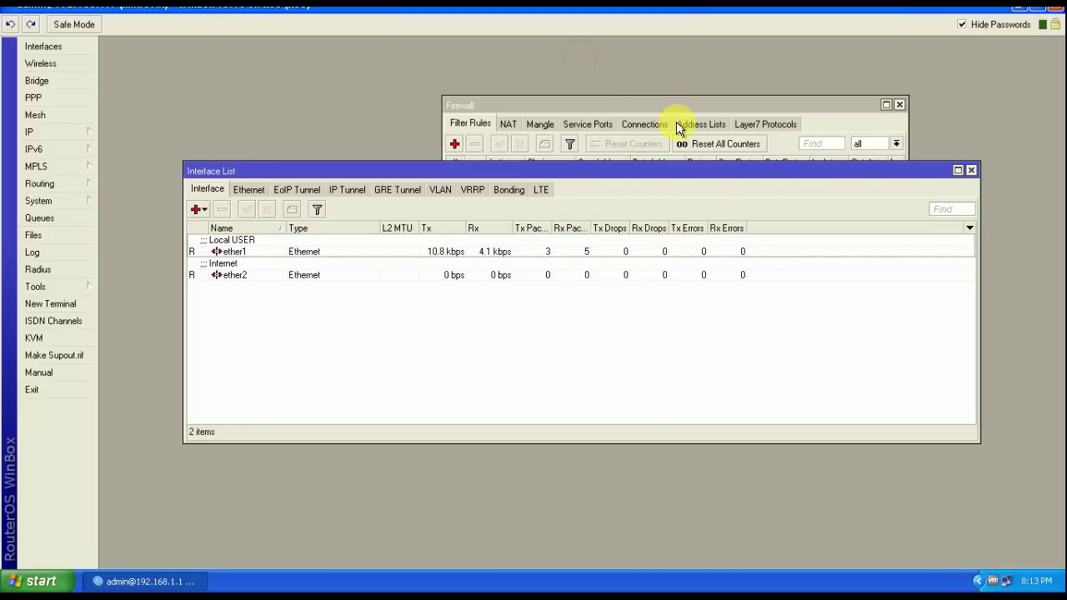
left_click(728, 335)
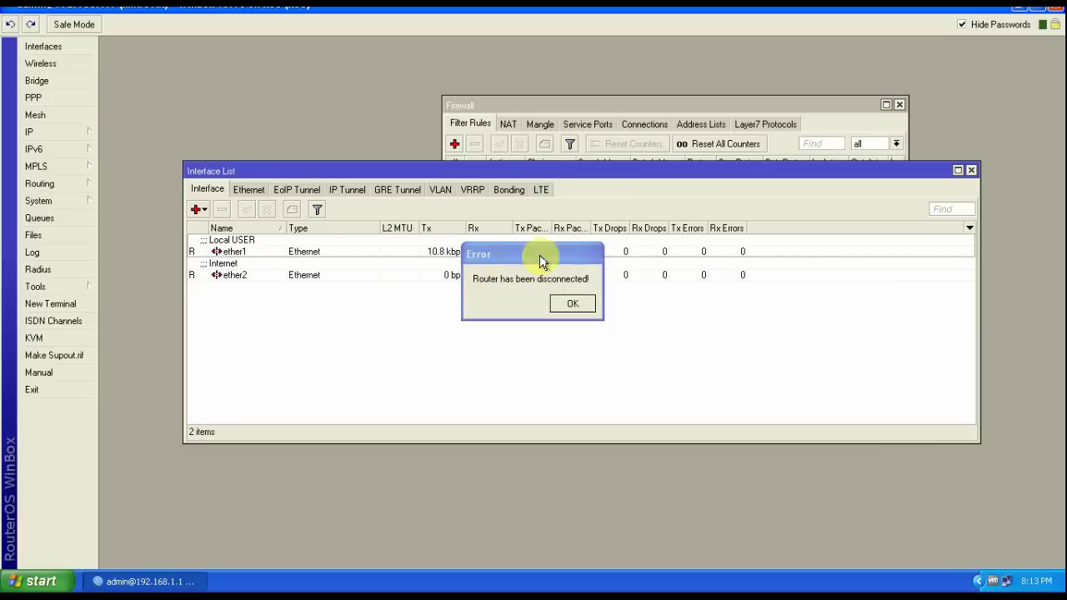
- Dismiss the router connection errors and relaunch WinBox to bring up its login window
left_click(576, 305)
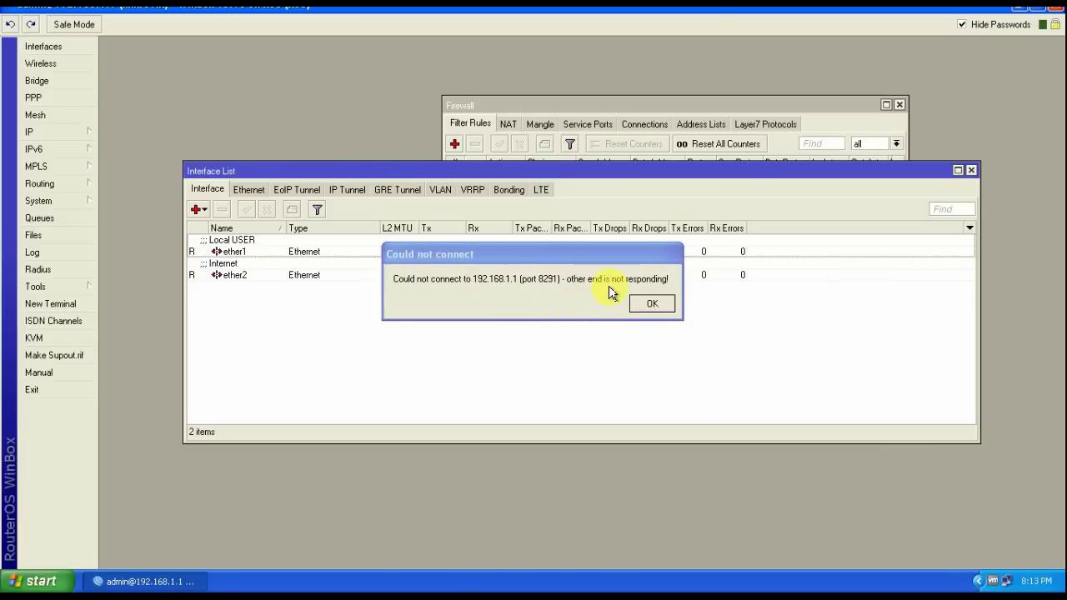
left_click(650, 307)
left_click(655, 305)
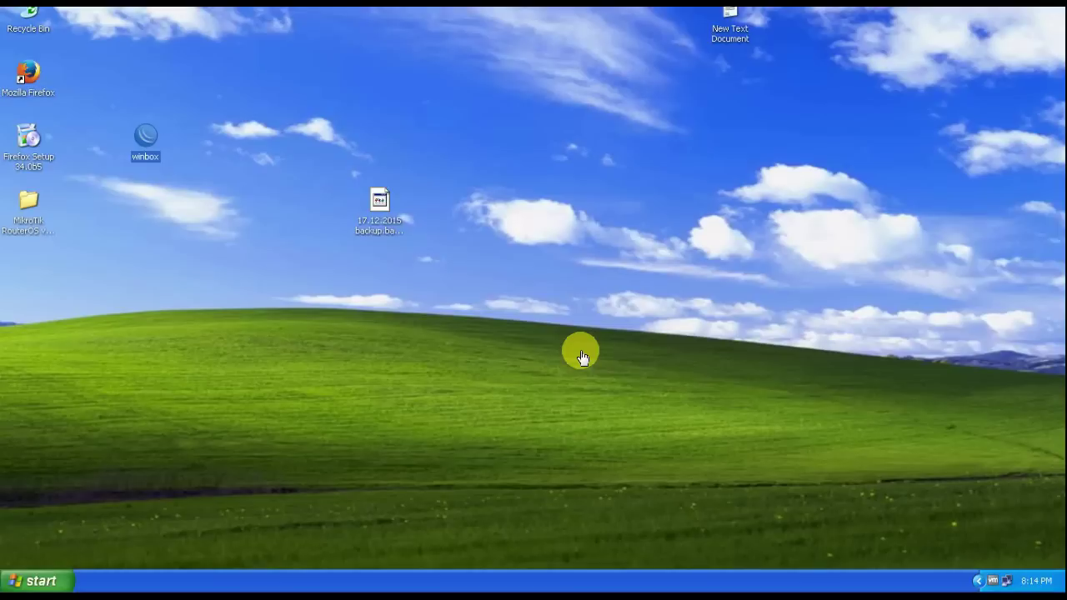
double_click(146, 138)
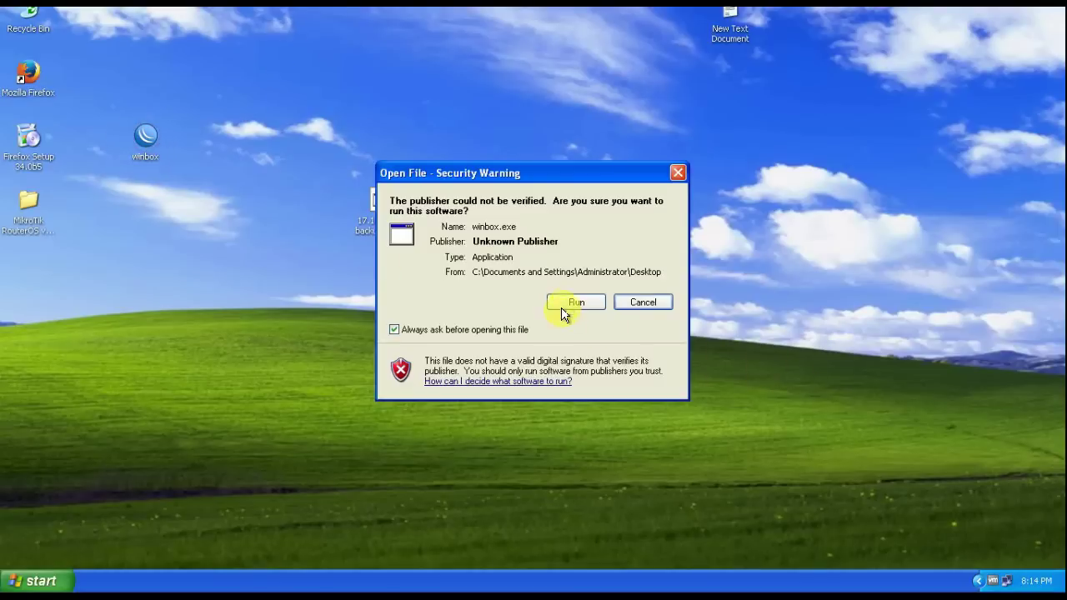
left_click(572, 302)
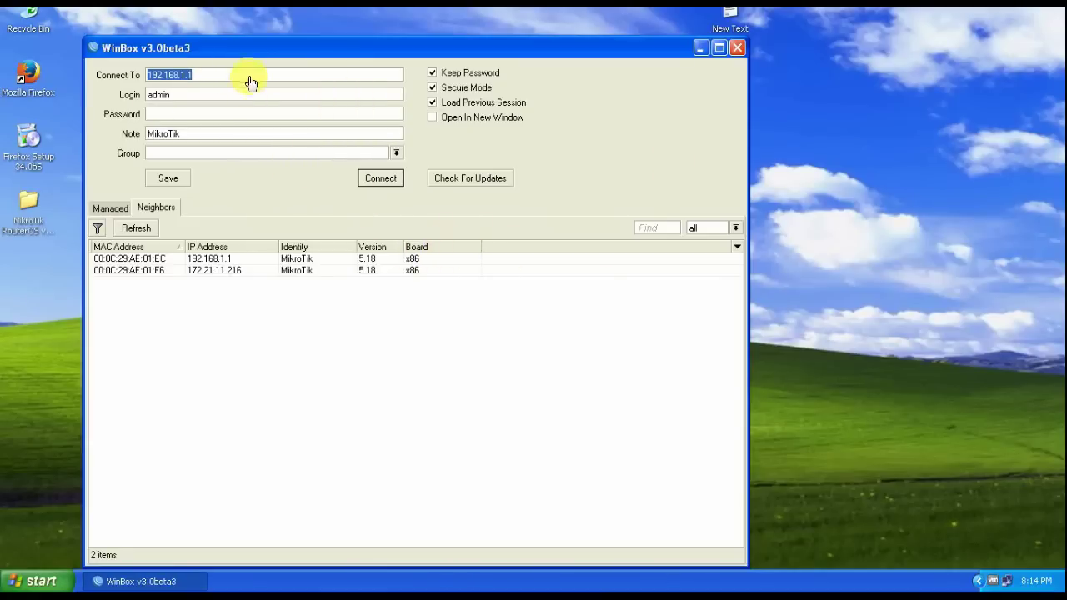
- Try to connect to the router using its IP address 192.168.1.1 and dismiss the resulting error
left_click_drag(149, 76, 198, 87)
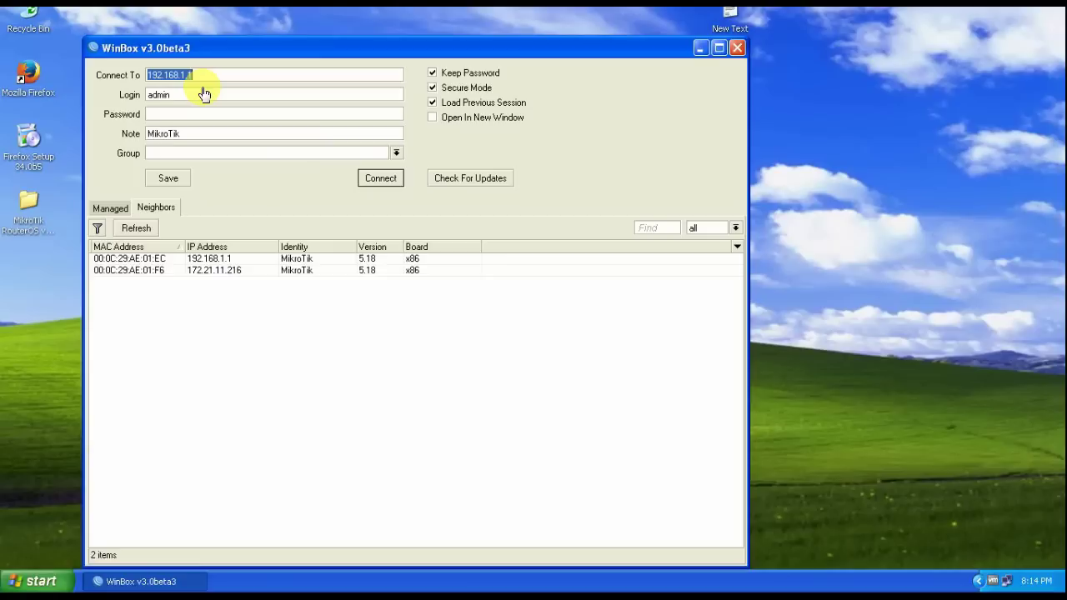
left_click(376, 180)
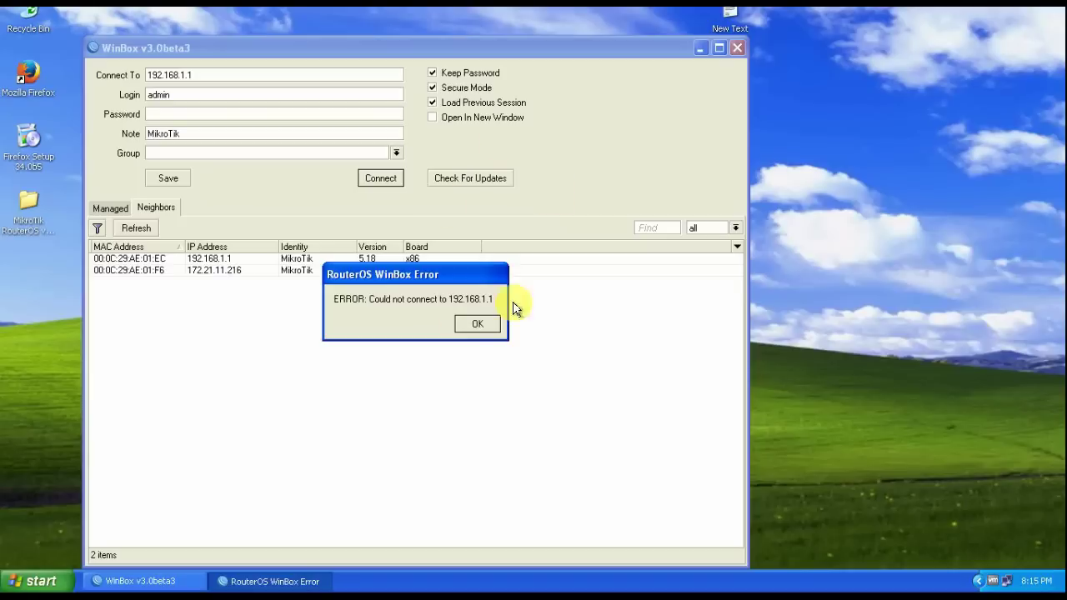
left_click(473, 327)
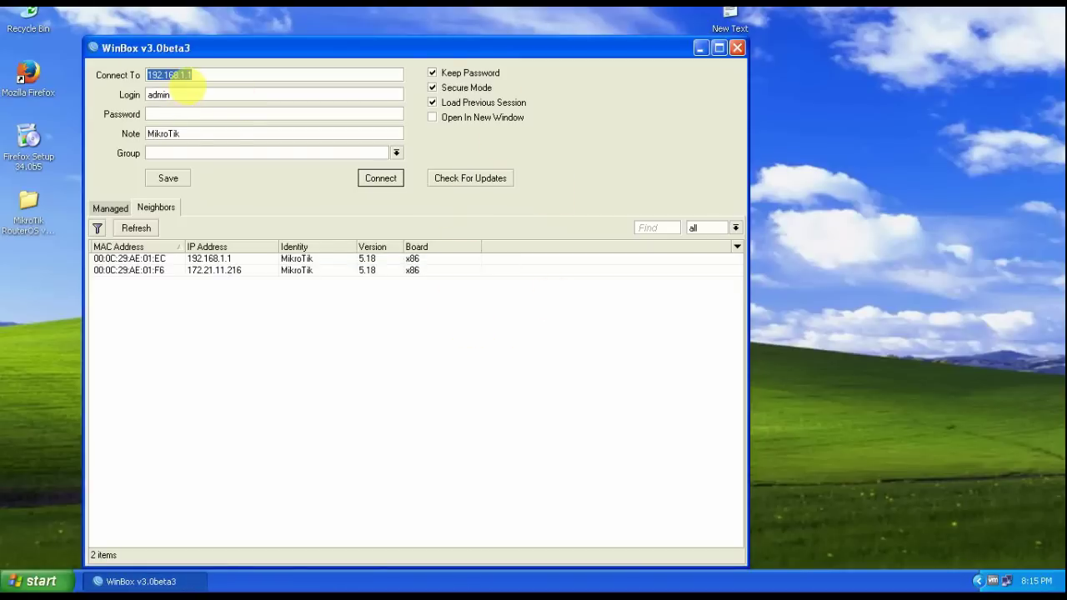
- Connect to the neighboring MikroTik router through its MAC address 00:0C:29:AE:01:EC
left_click(191, 260)
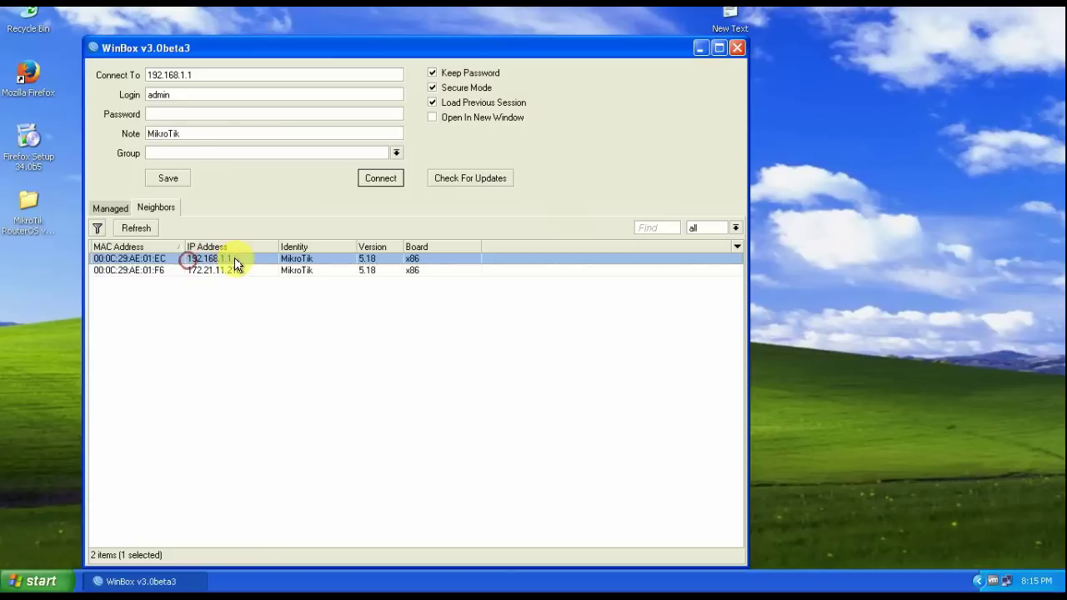
left_click(123, 261)
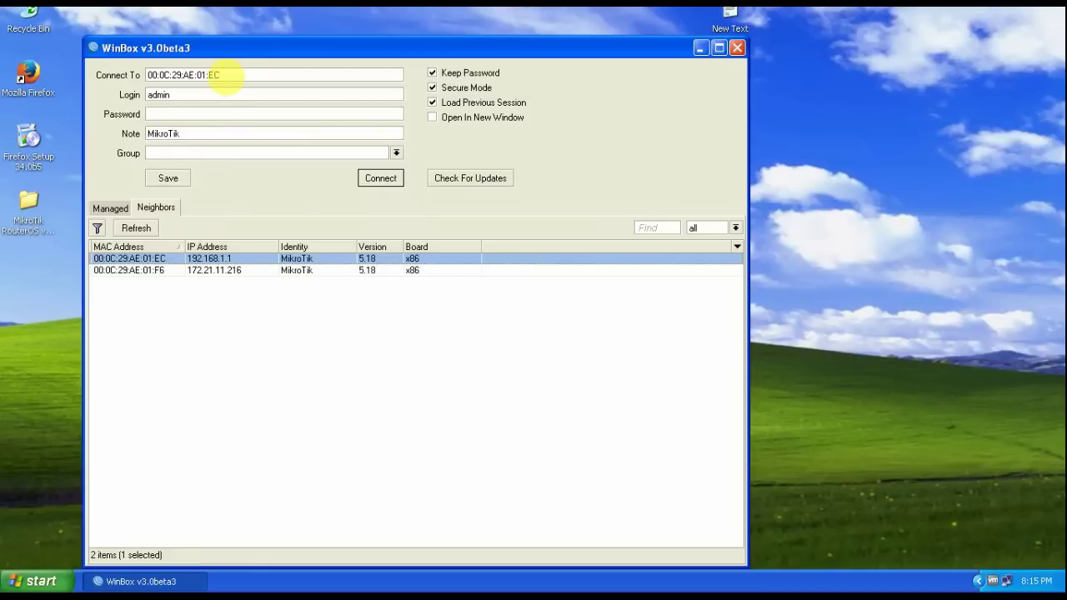
left_click_drag(221, 75, 141, 76)
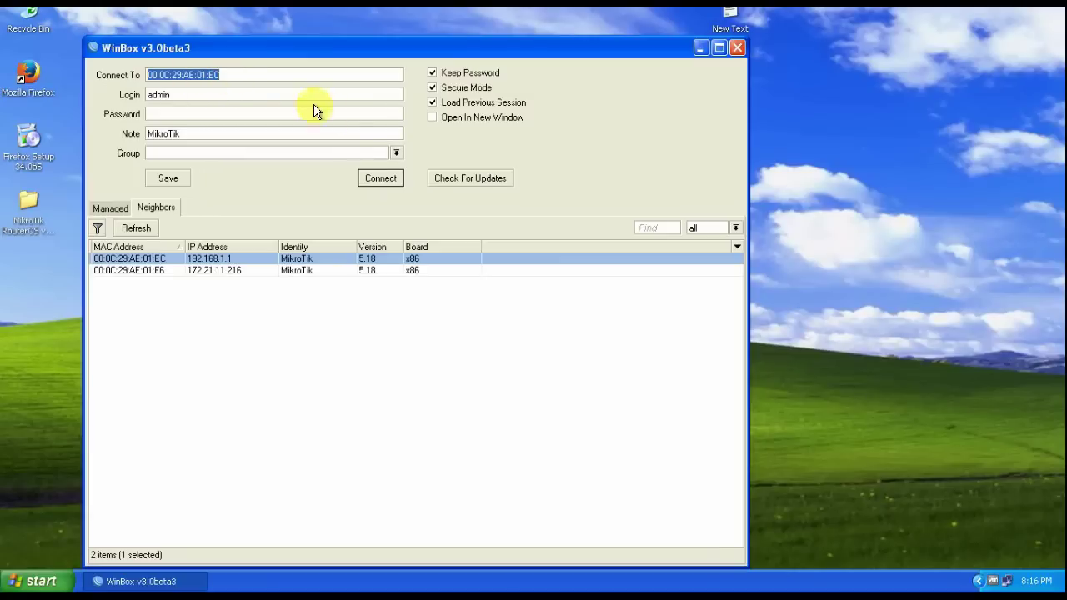
left_click(379, 180)
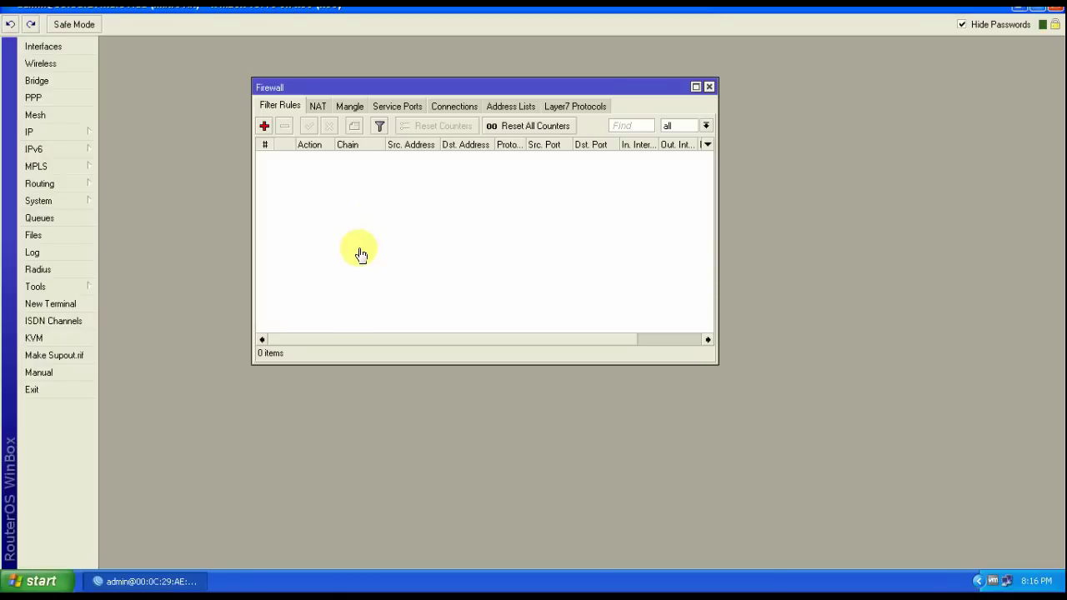
- Check the IP and physical address details of the Windows Local Area Connection, and close the network windows
right_click(1006, 582)
left_click(934, 563)
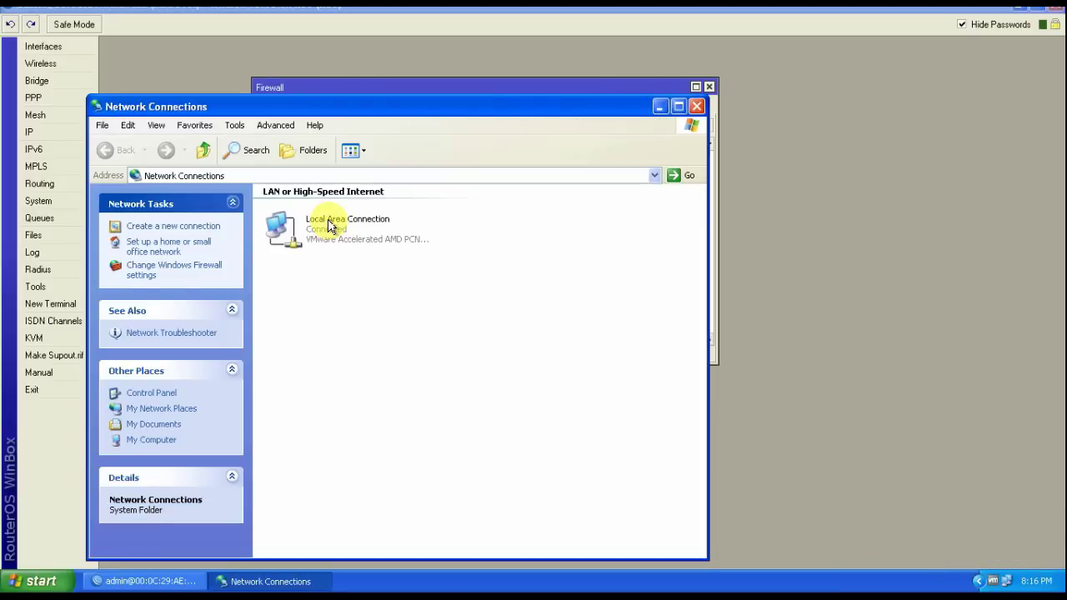
double_click(329, 221)
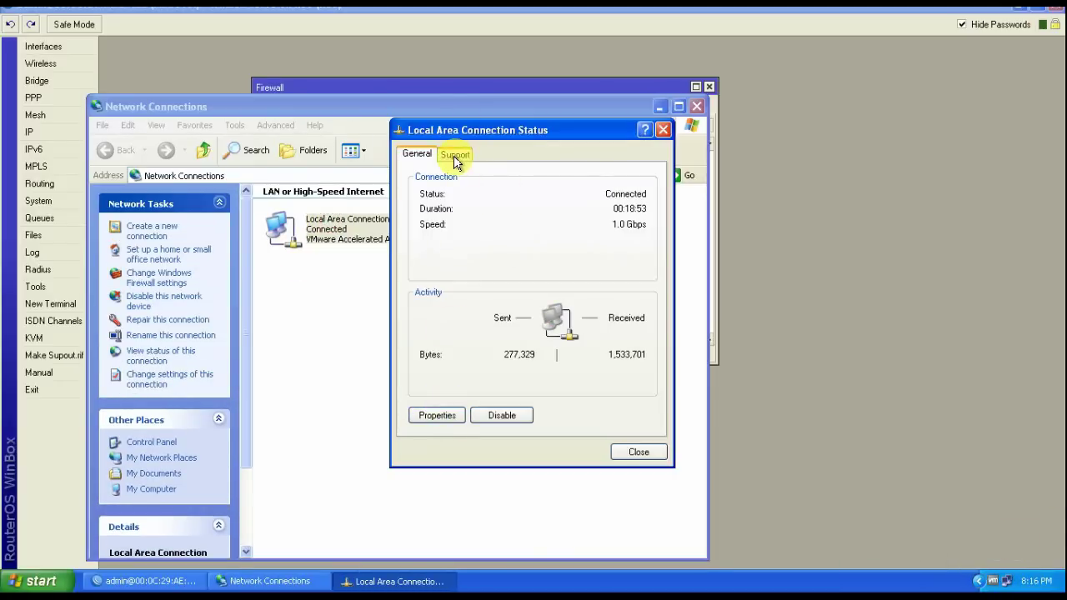
left_click(455, 155)
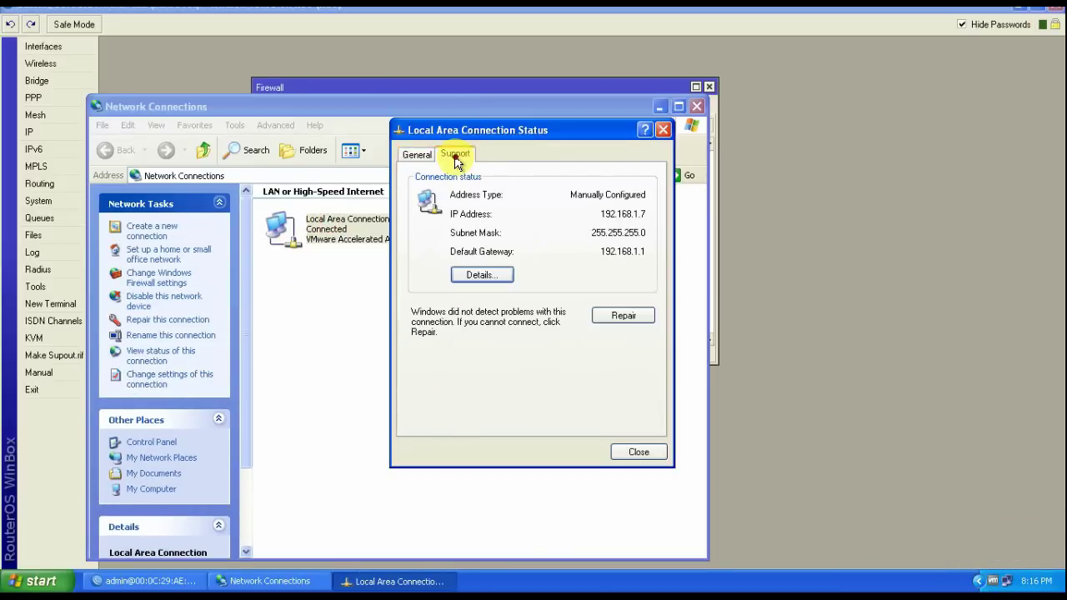
left_click(479, 279)
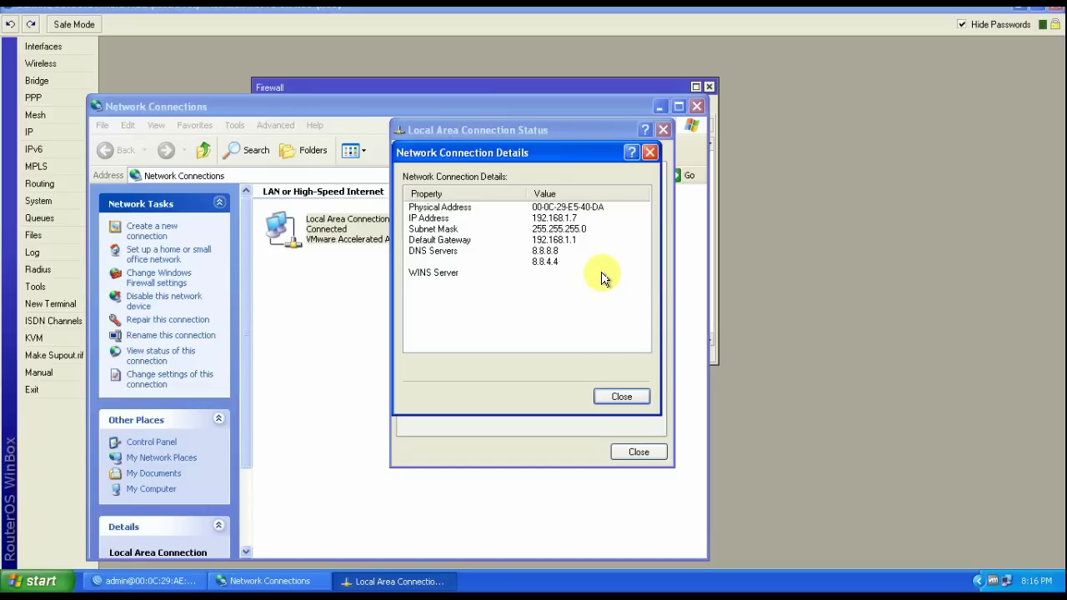
left_click(621, 397)
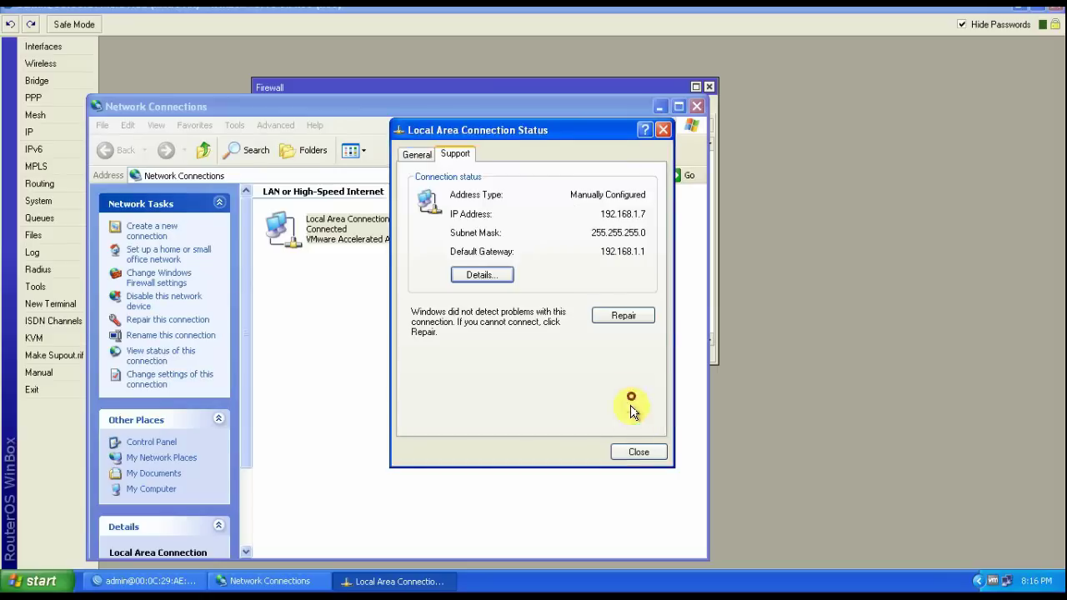
left_click(637, 450)
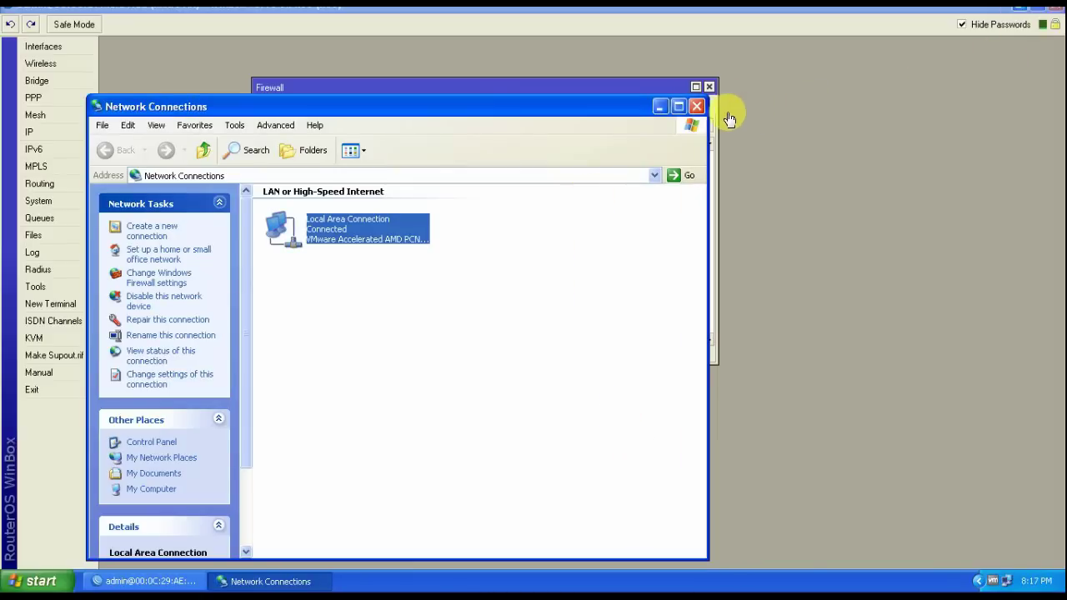
left_click(697, 110)
- Open the router's ARP list, move its window clear, and examine the ether1 entry
left_click(37, 138)
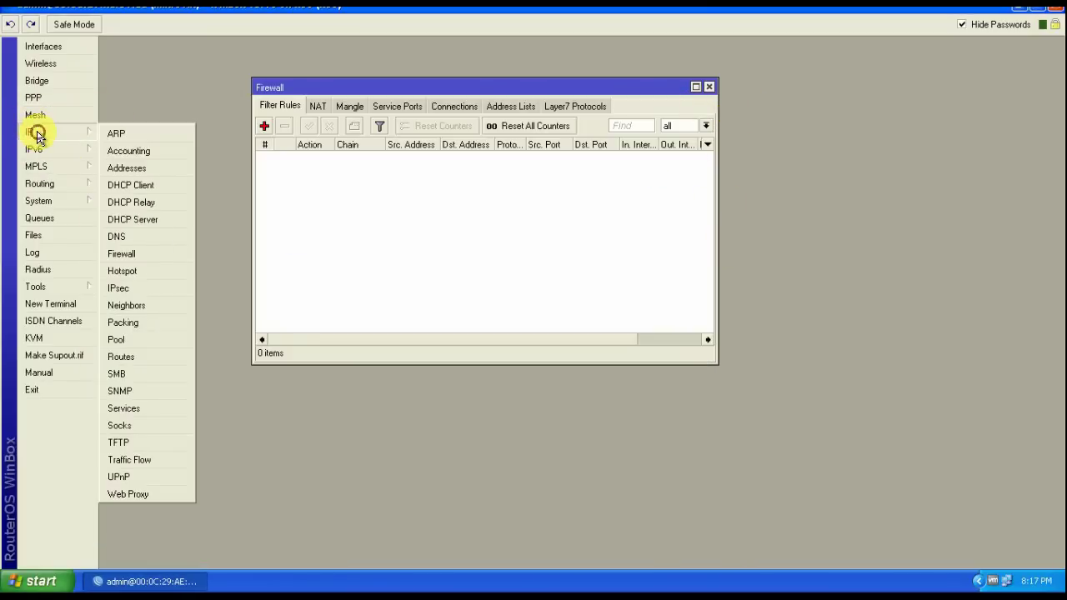
left_click(117, 142)
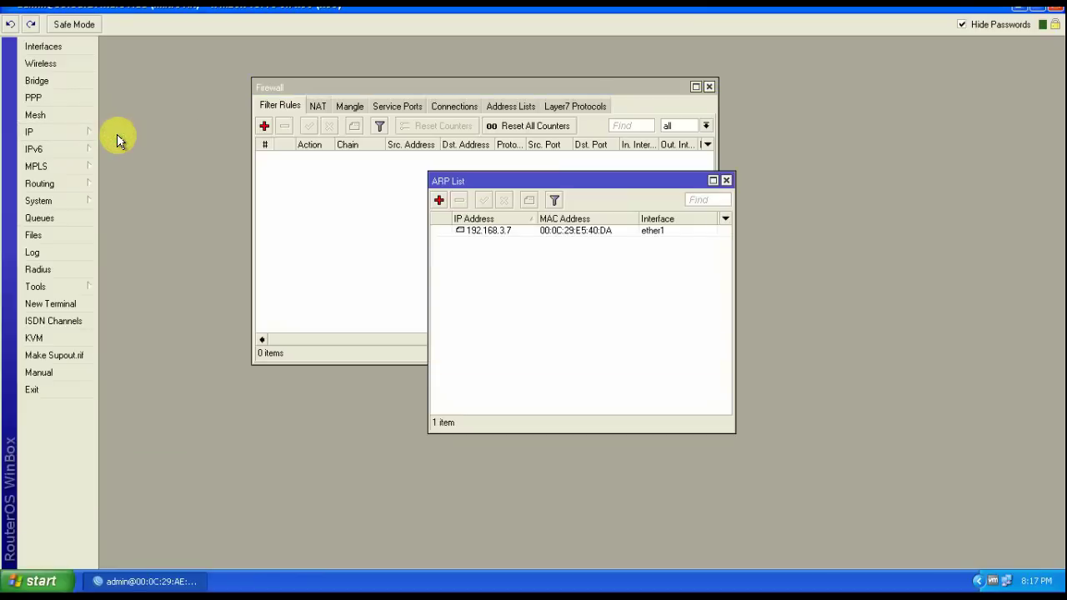
left_click_drag(599, 181, 424, 113)
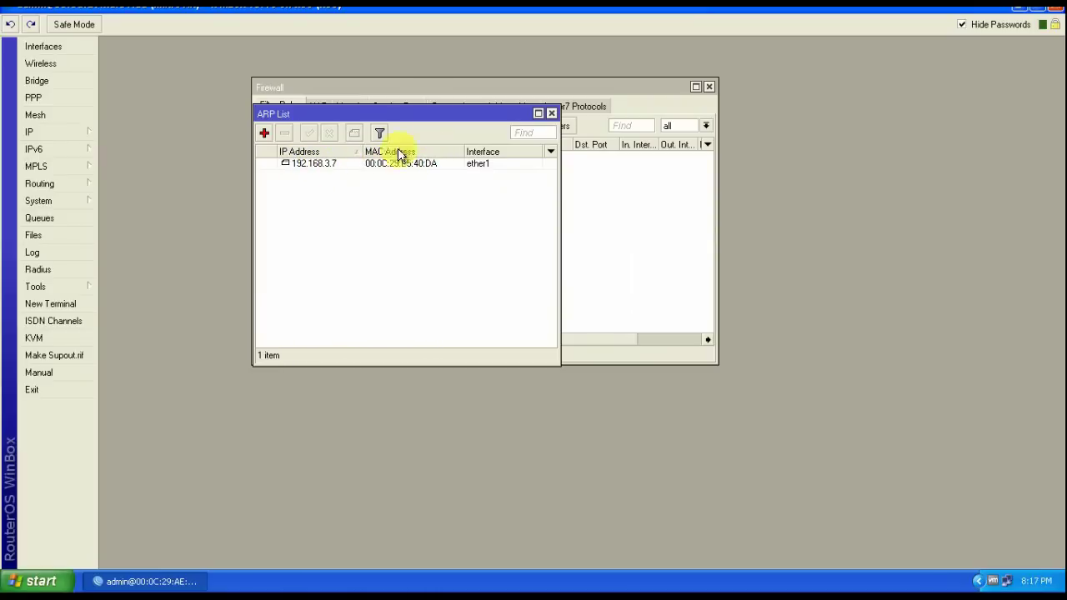
left_click_drag(402, 111, 510, 120)
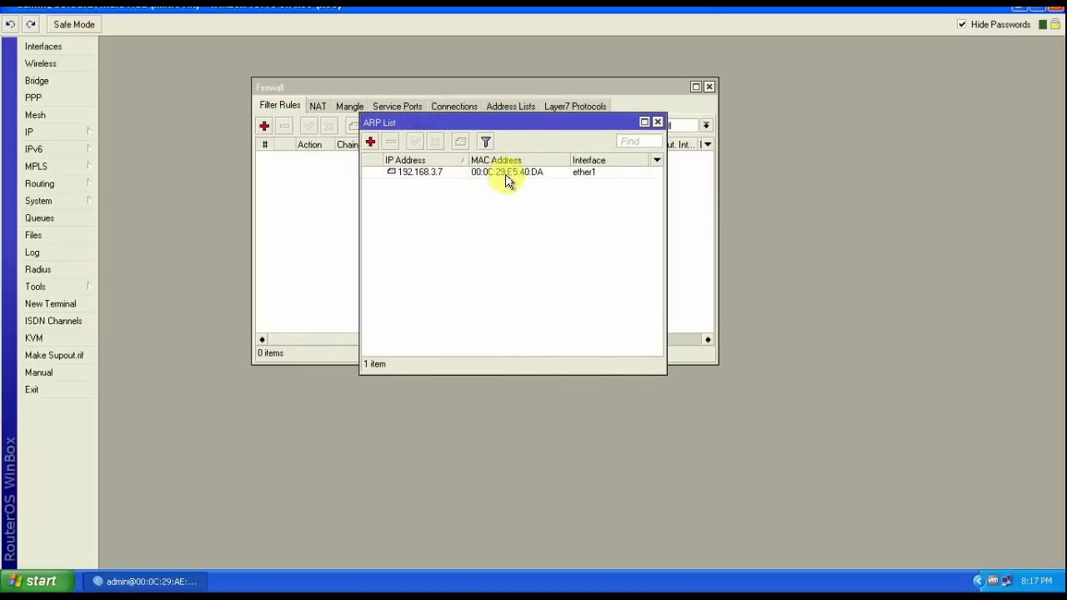
left_click(430, 173)
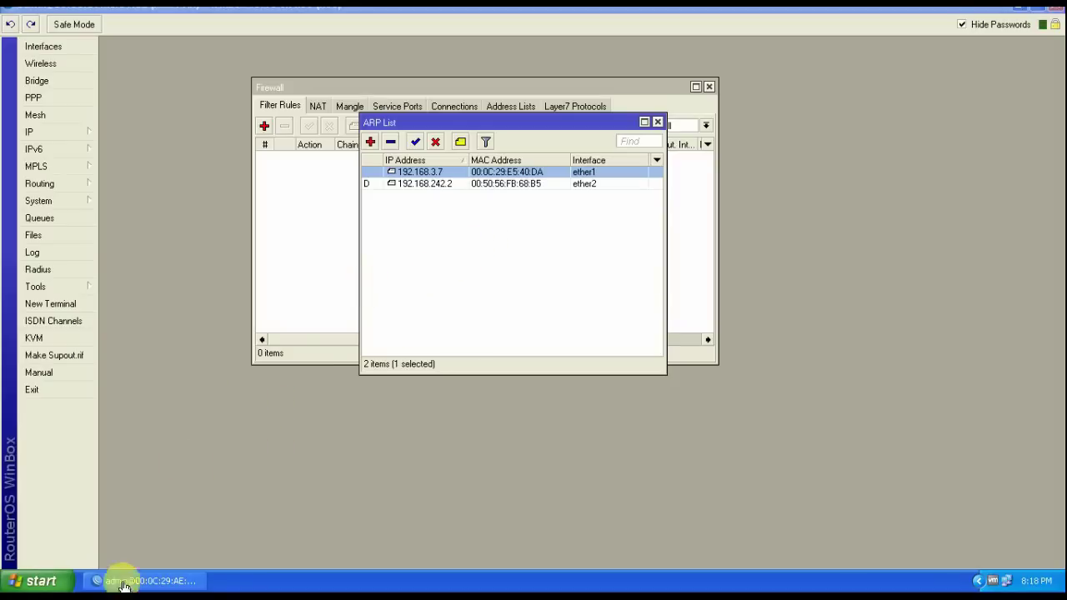
- Switch to Firefox, test internet access by loading google.com with one retry, and minimize the browser
left_click(33, 583)
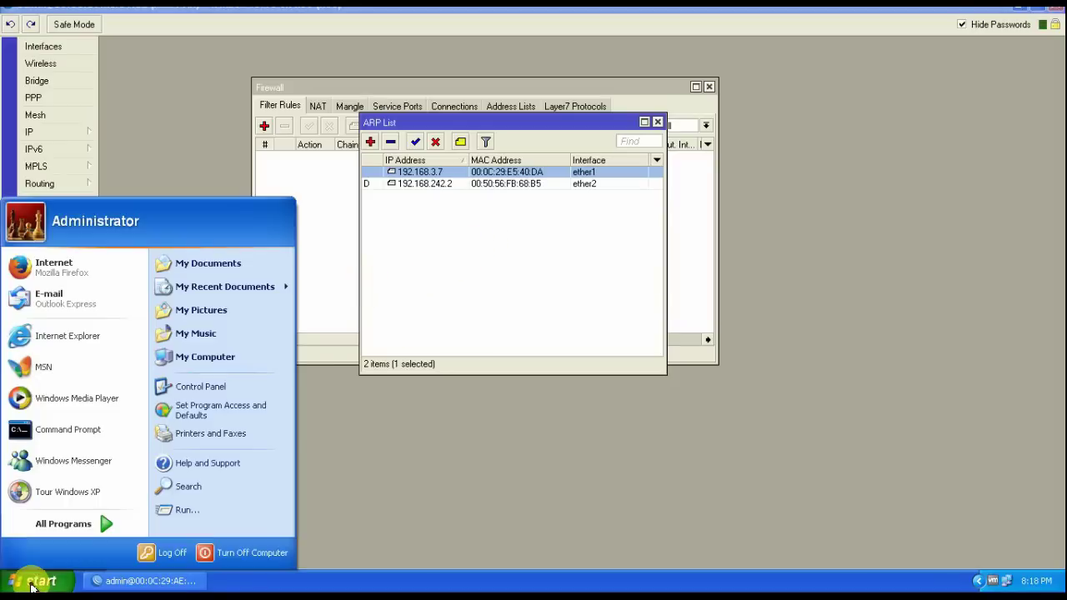
left_click(37, 273)
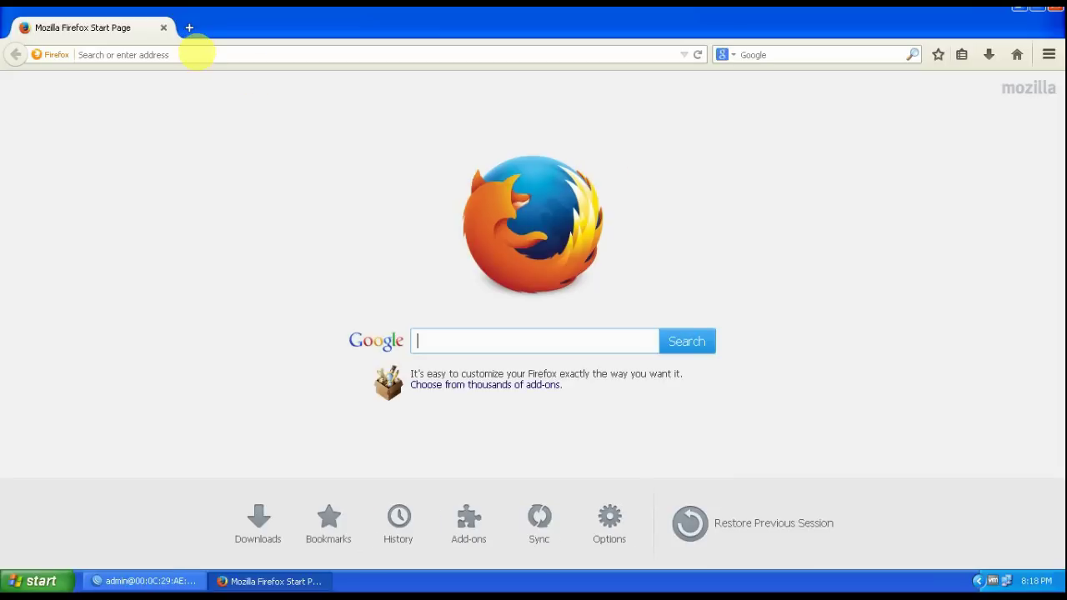
left_click(198, 53)
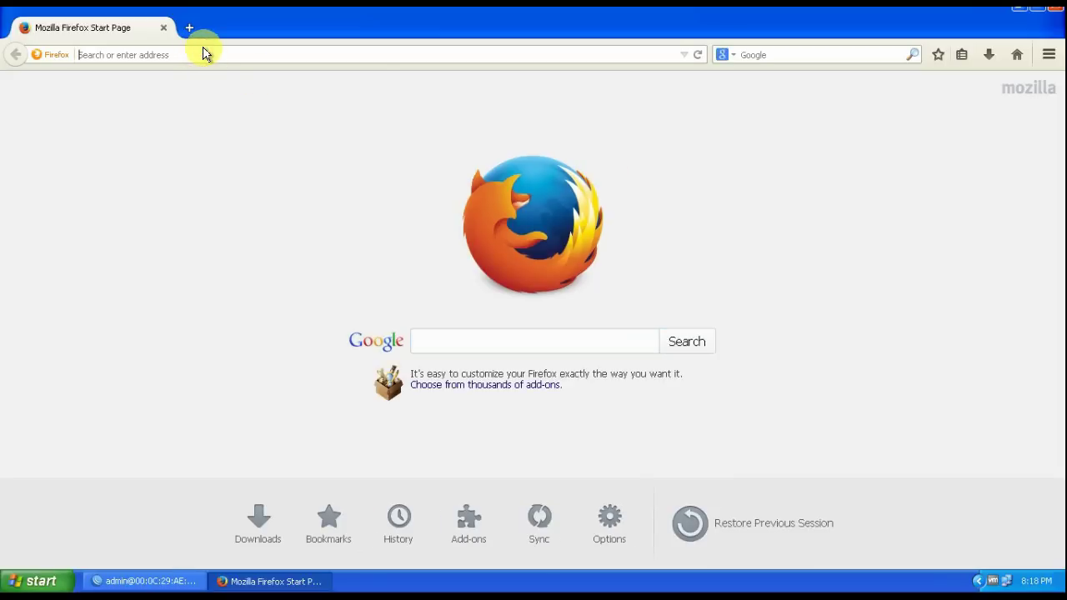
type("google.com/")
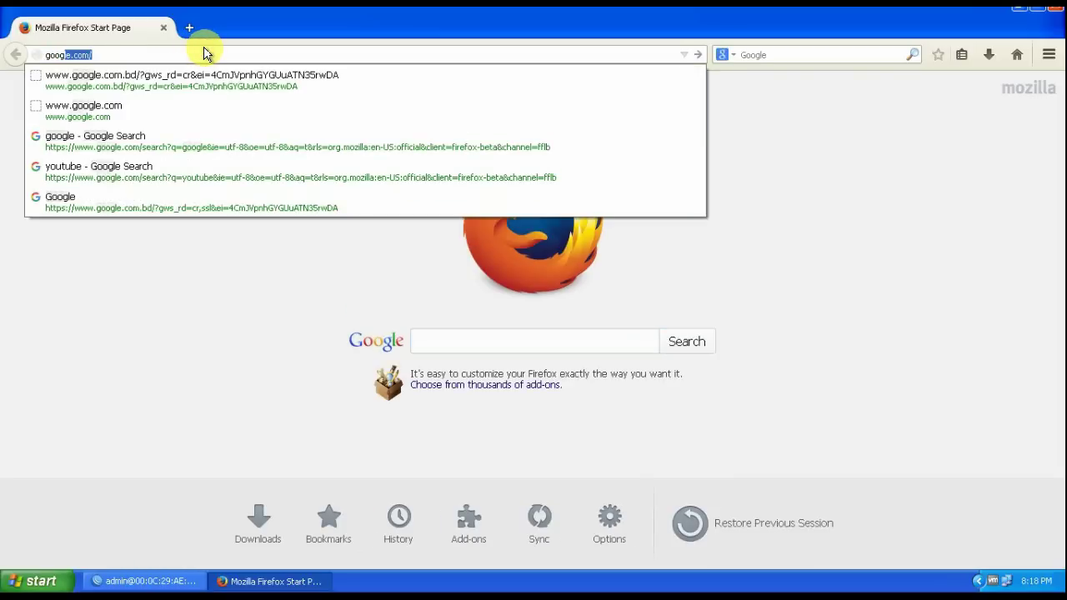
key("Return")
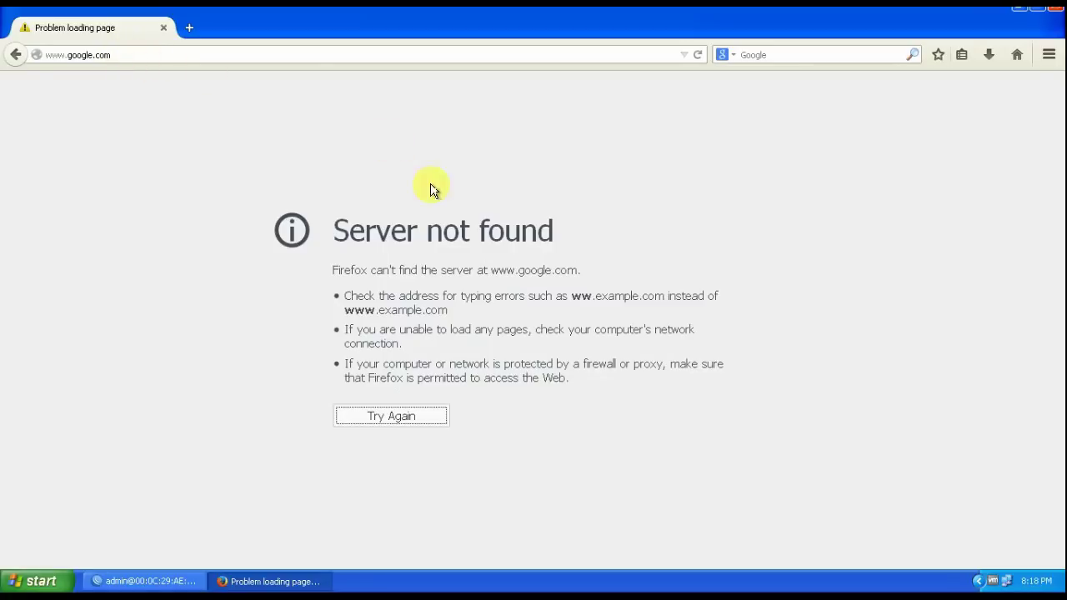
left_click(367, 417)
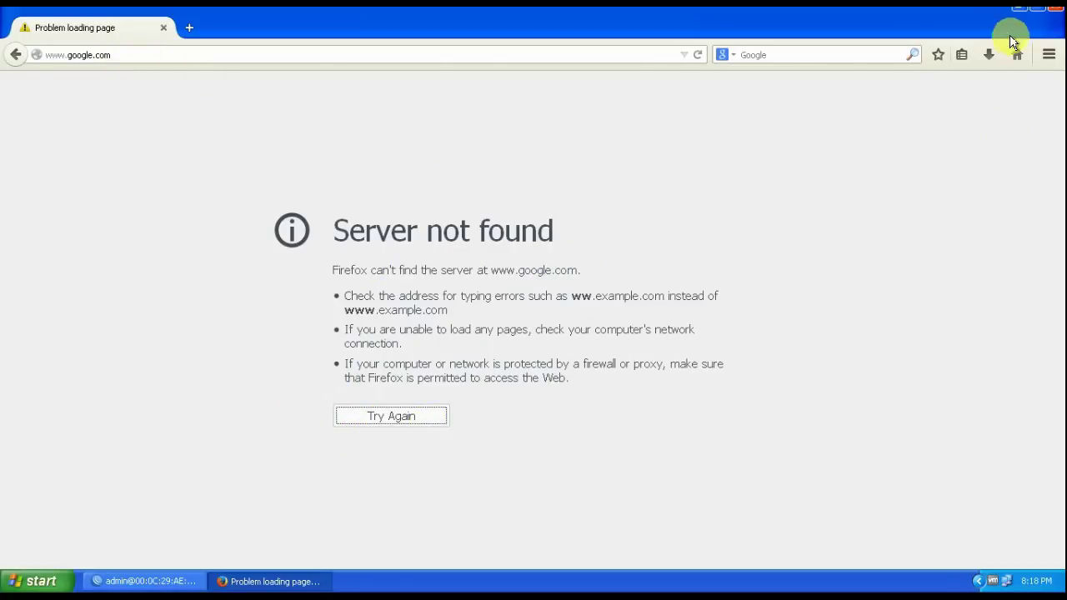
left_click(1019, 9)
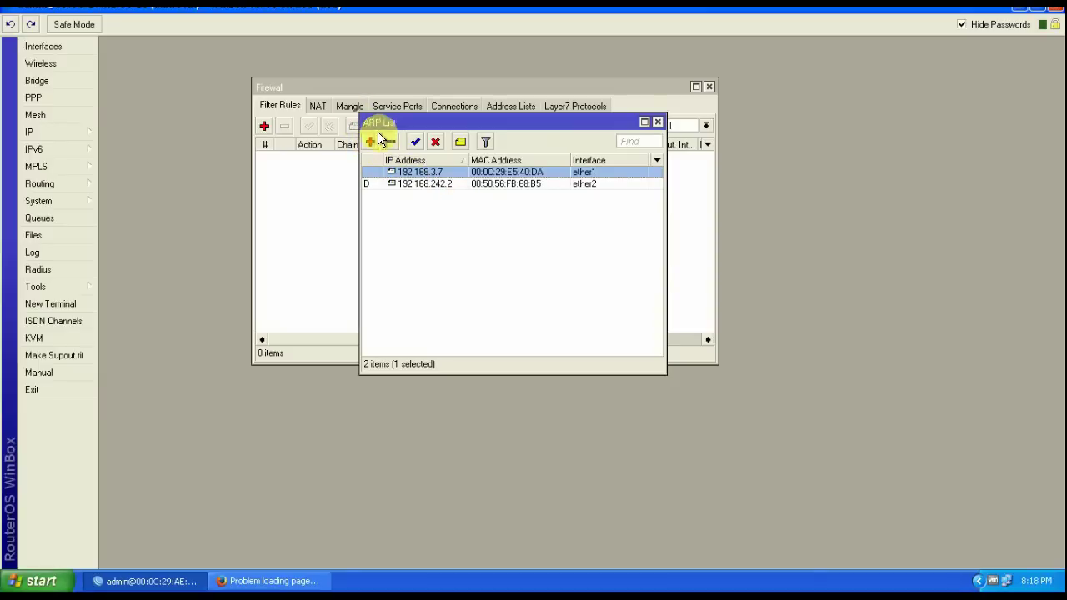
- Reopen the router's ARP list and start a new ARP entry
left_click(658, 121)
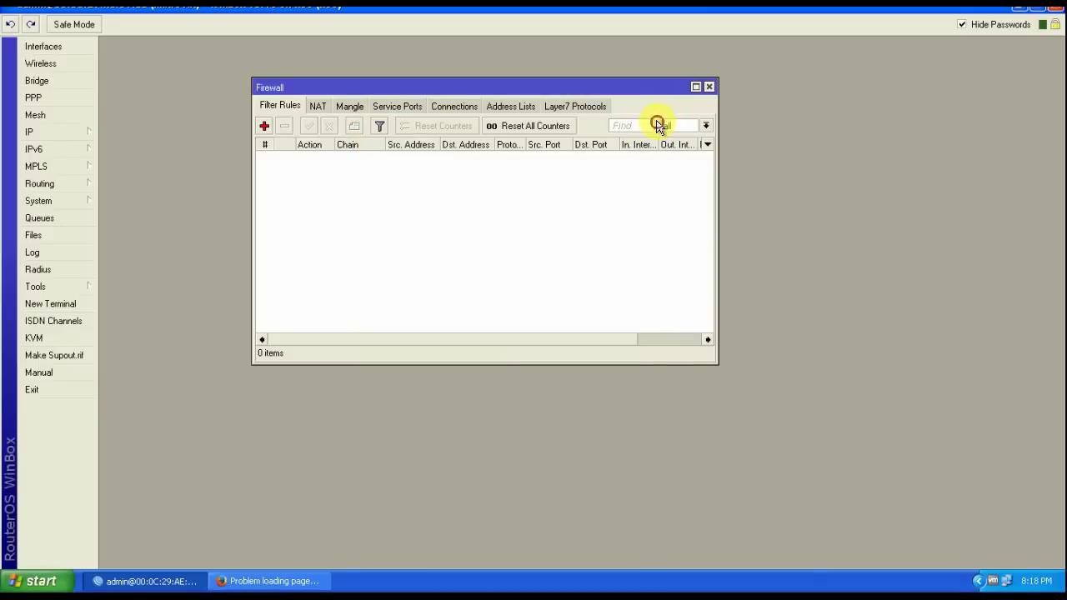
left_click(33, 133)
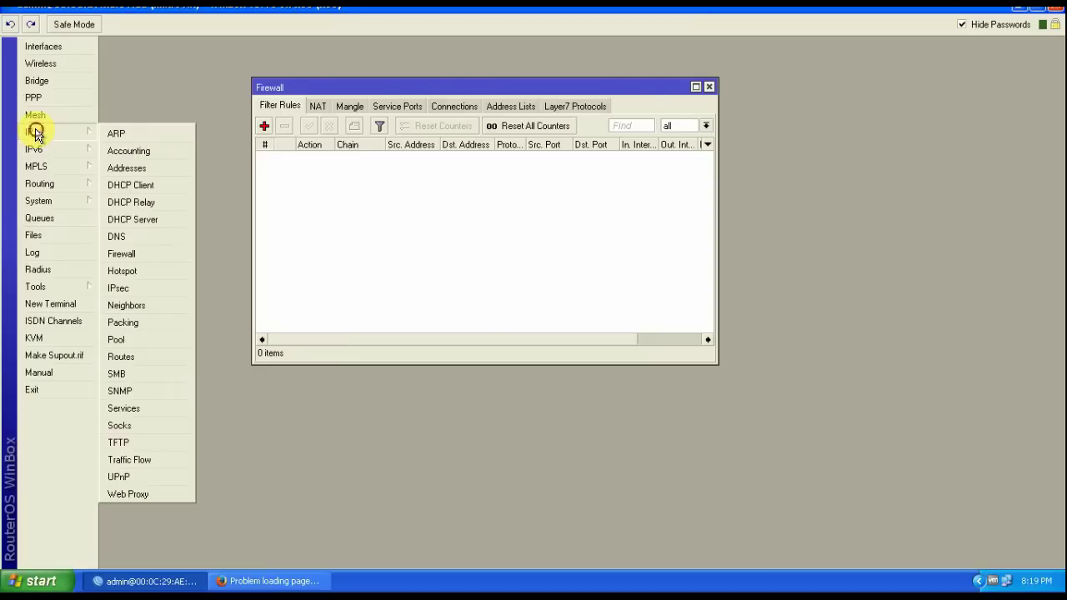
left_click(119, 136)
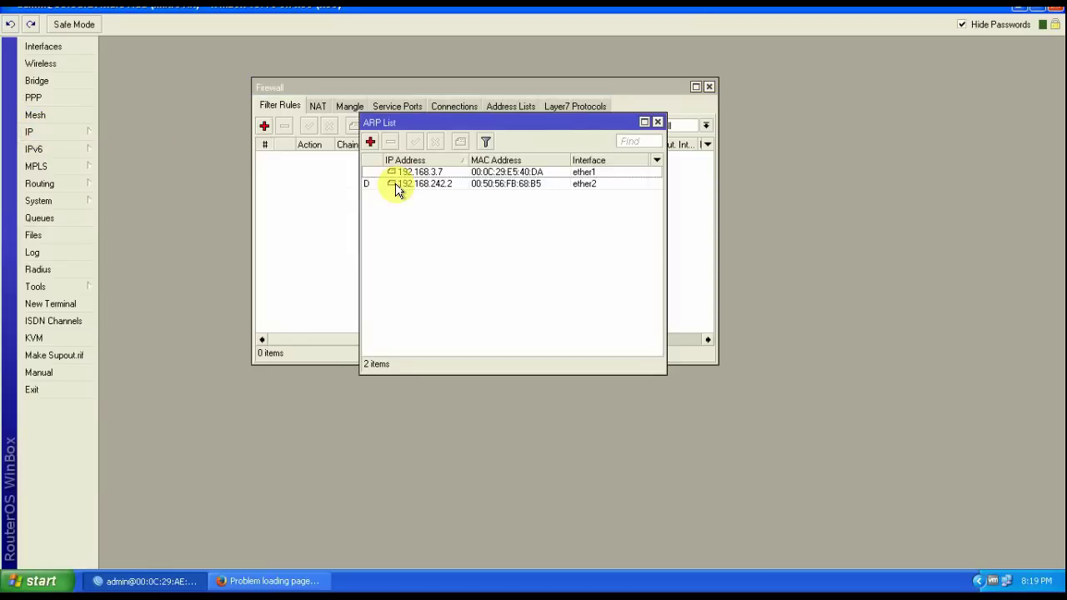
left_click(371, 143)
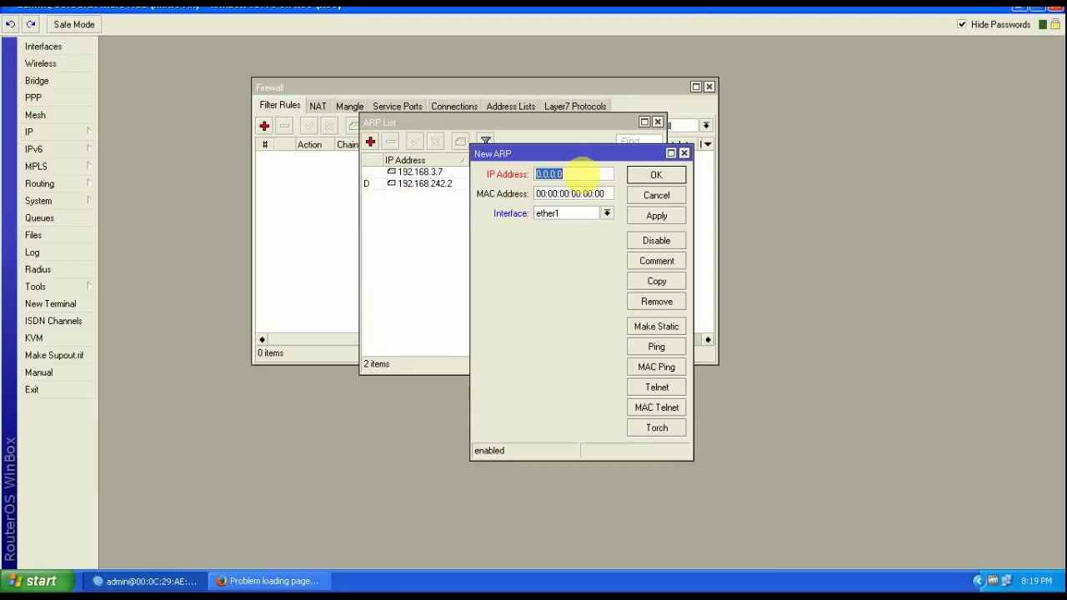
right_click(1003, 583)
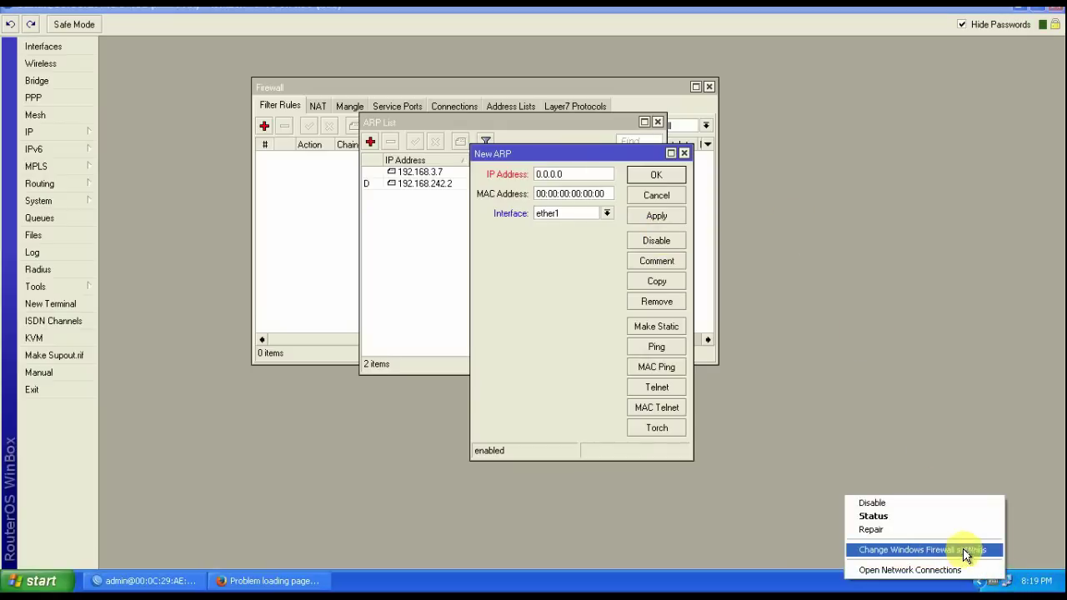
left_click(548, 155)
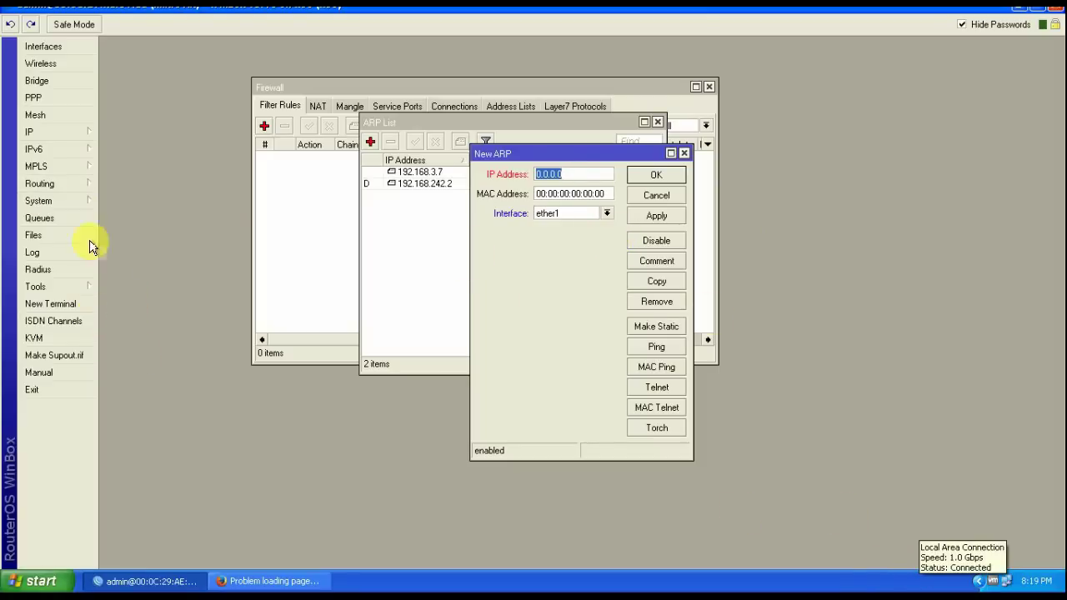
- Run an IP scan on ether1 for address 192.168.1.7 and move the scan window clear of the new ARP entry
left_click(71, 287)
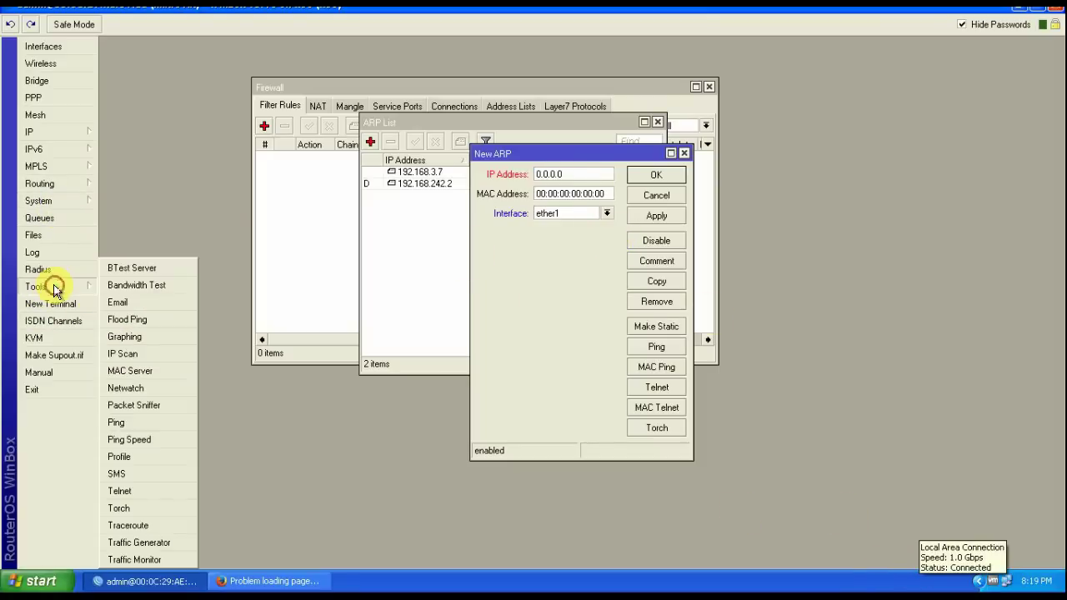
left_click(125, 355)
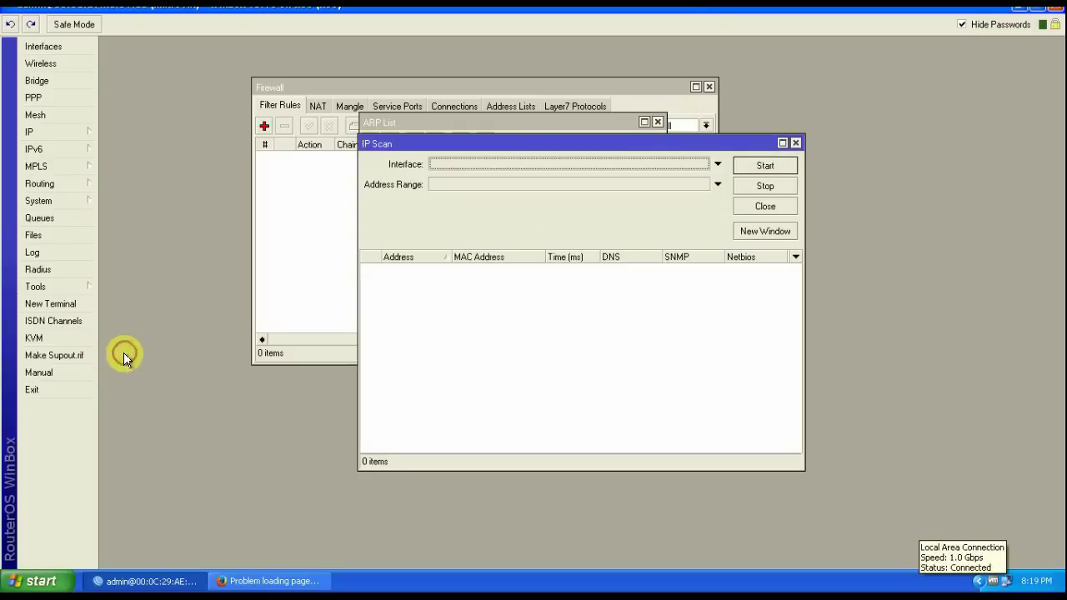
left_click(716, 167)
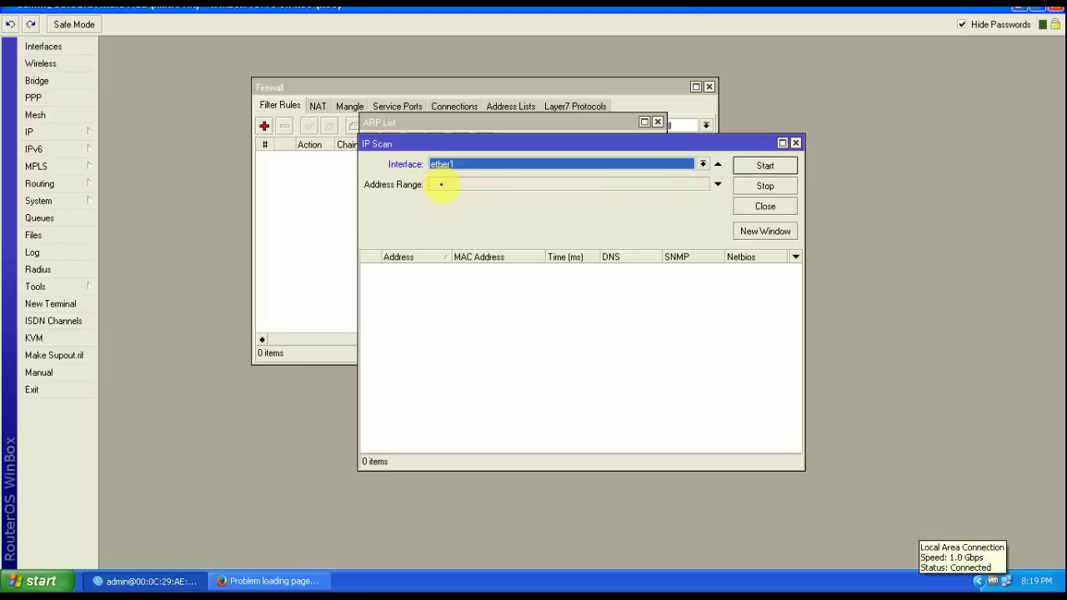
left_click(441, 184)
type("192.168.1.7")
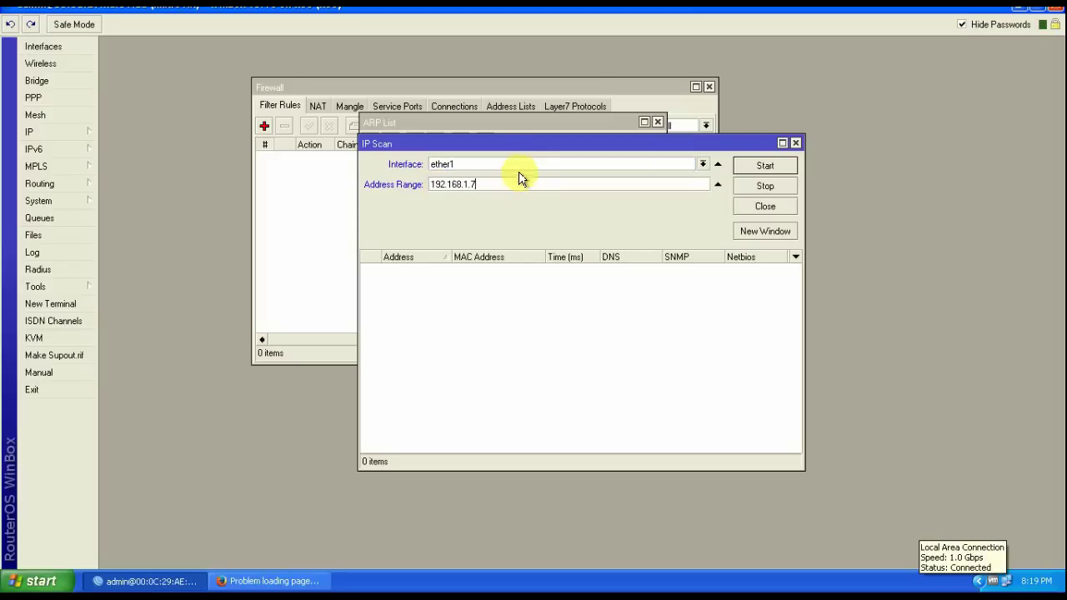
left_click_drag(464, 142, 262, 138)
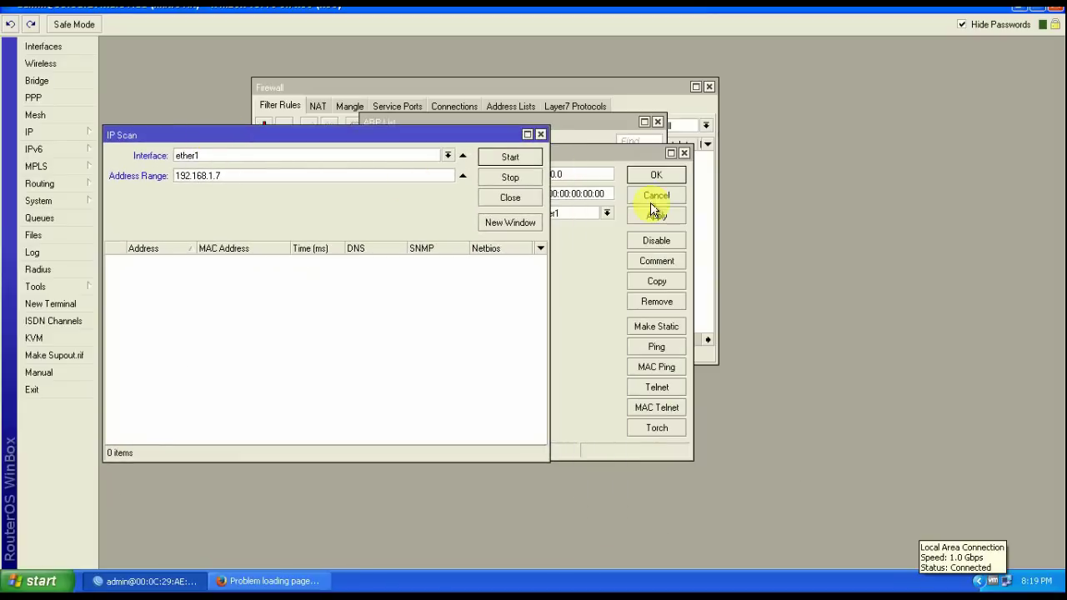
left_click(509, 160)
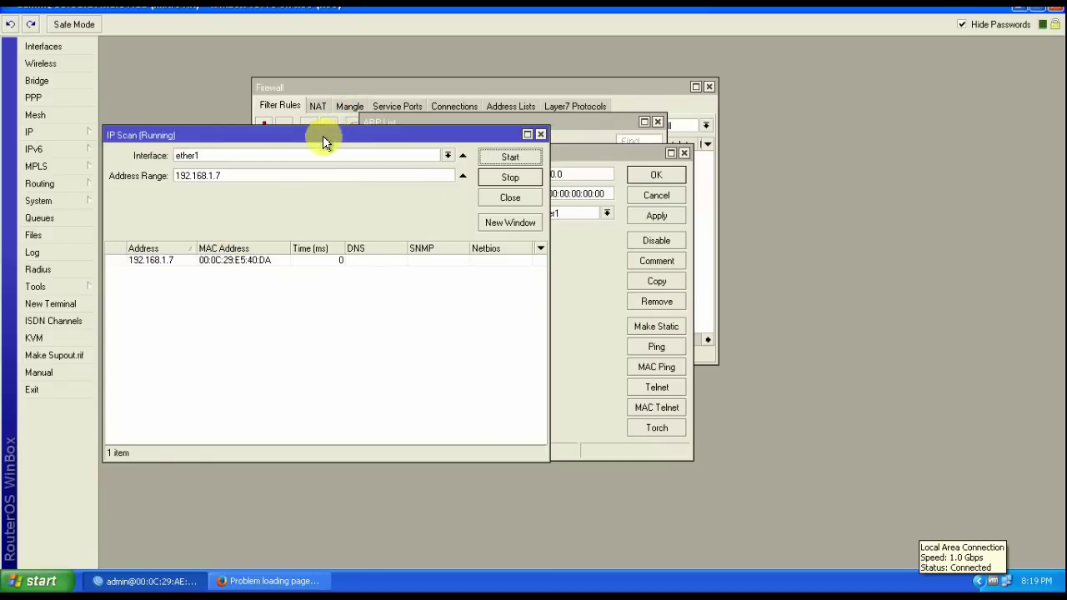
left_click_drag(325, 143, 745, 143)
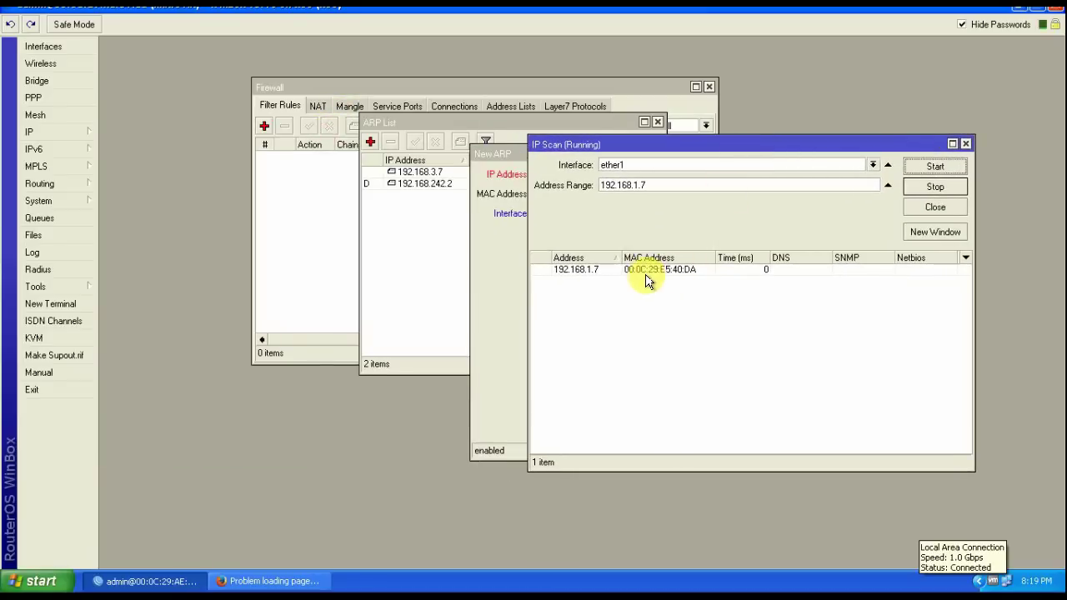
- Set the new ARP entry's IP address to 192.168.1.7 and its MAC address to 00:0C:29:E5:40:DA
left_click(493, 269)
left_click_drag(605, 155, 455, 133)
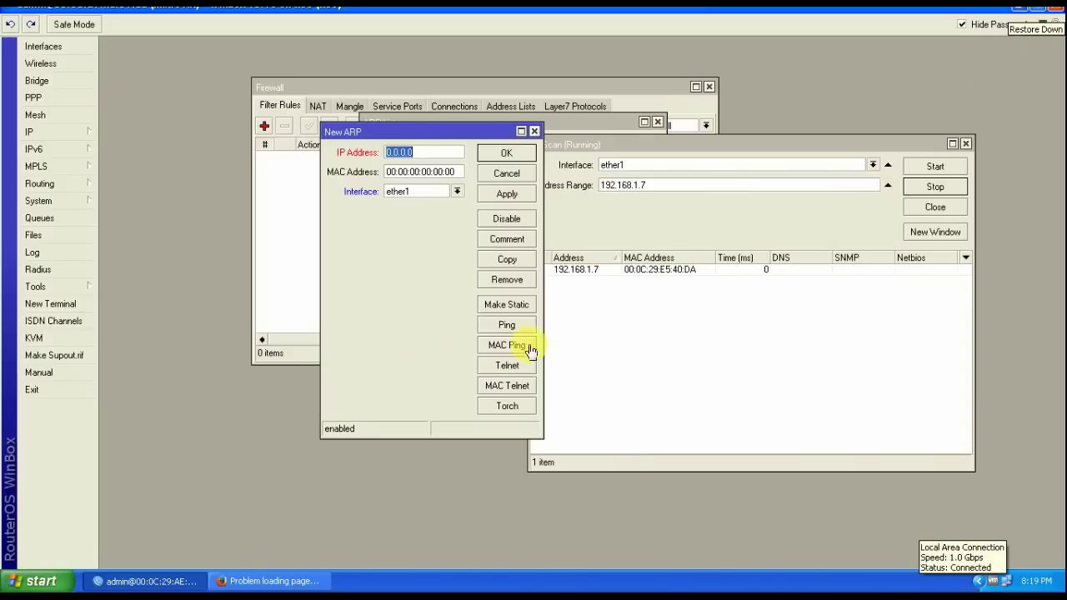
left_click(419, 153)
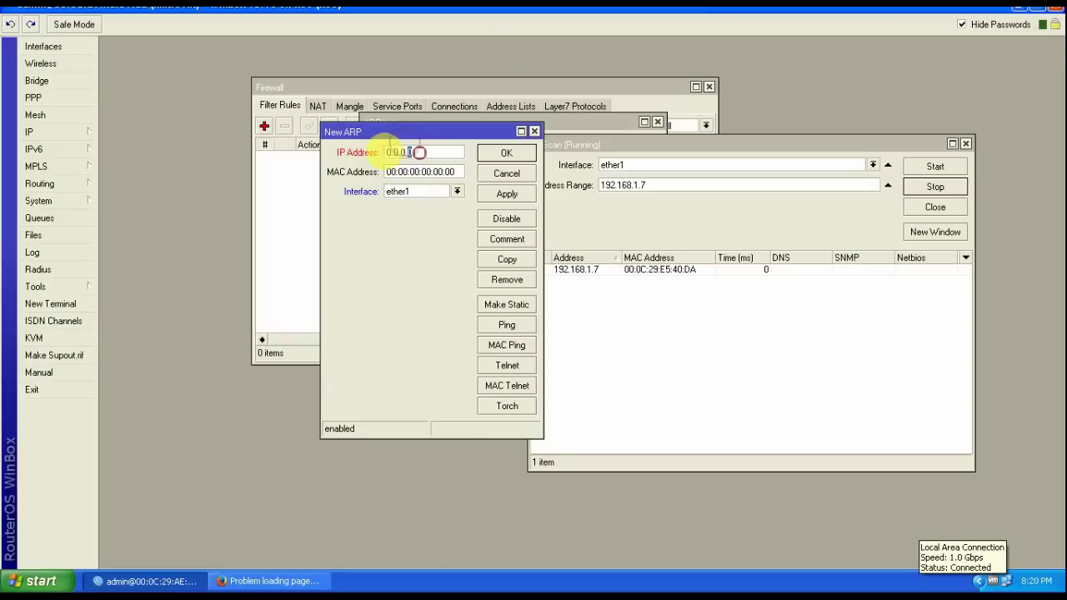
left_click_drag(419, 153, 359, 146)
type("192.168.1.7")
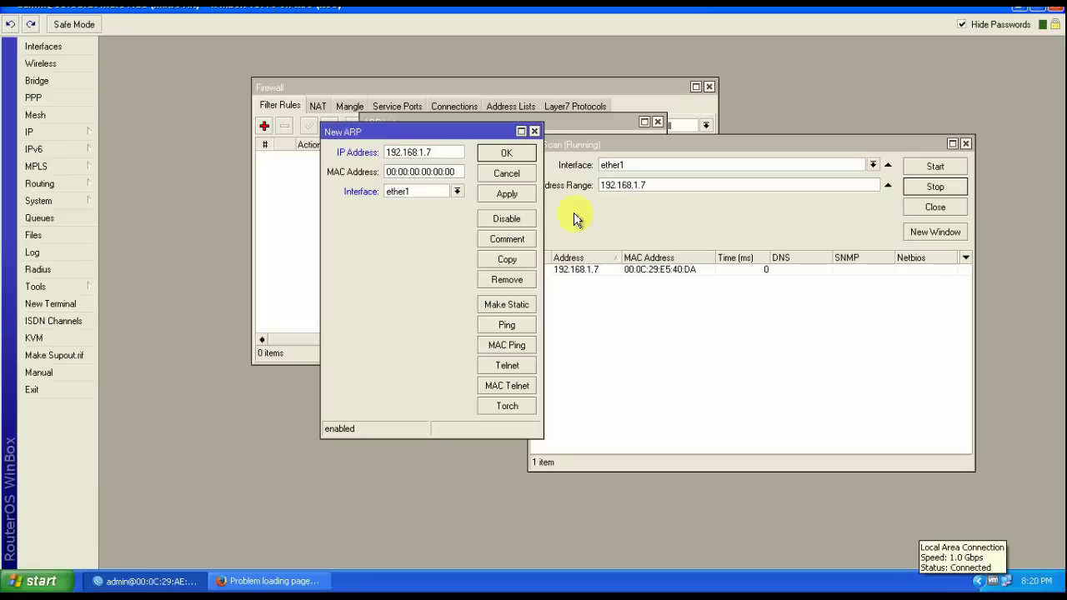
left_click_drag(469, 131, 419, 129)
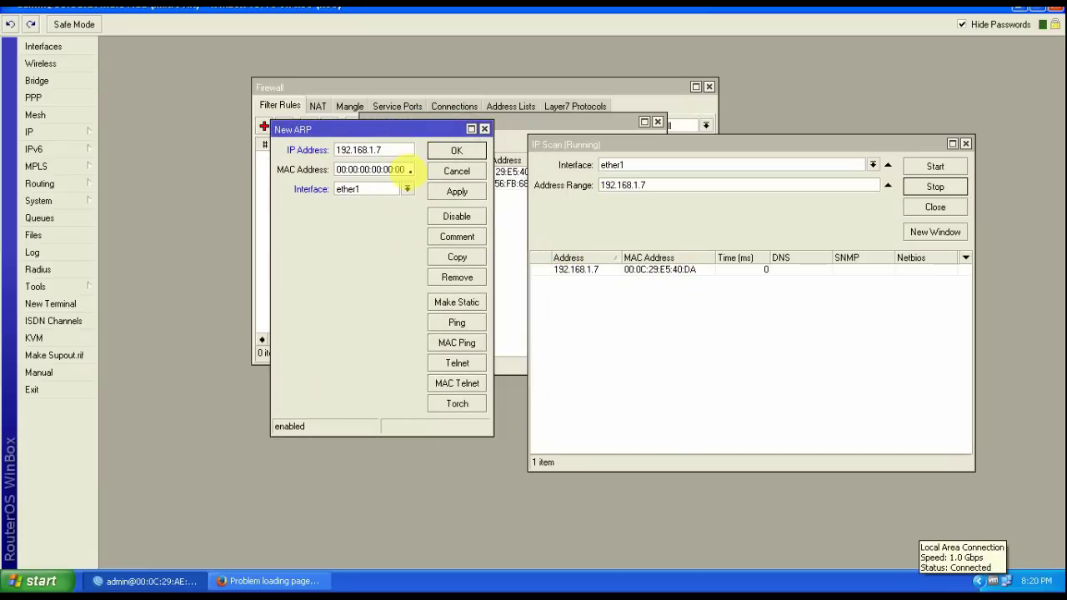
double_click(410, 170)
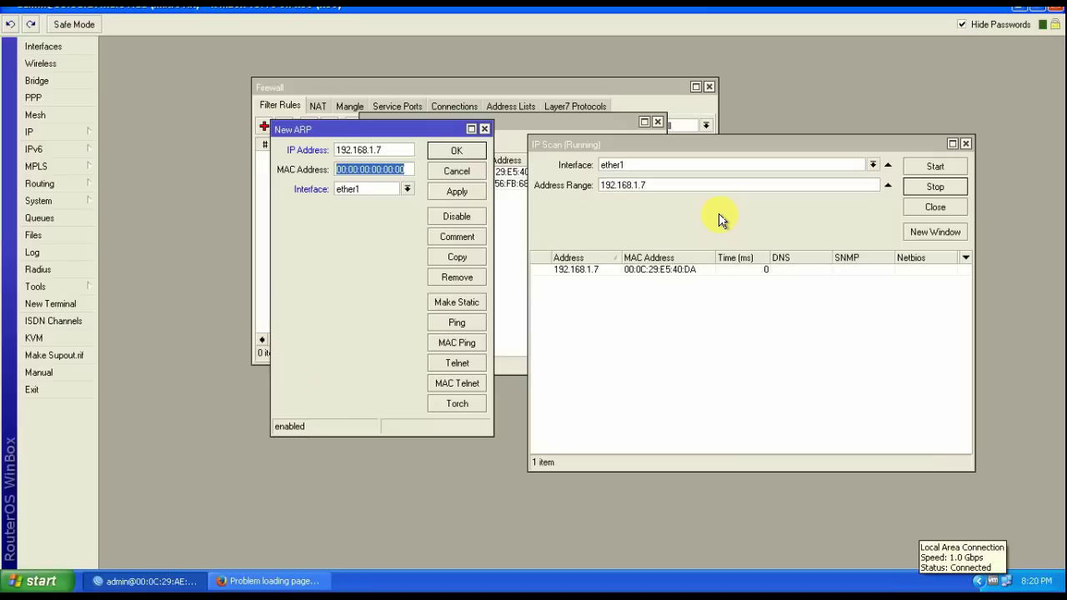
type("00:0C:29:E5:40:DA")
- Add a comment with the client's name and department (IT) to the new ARP entry and save the entry
left_click(450, 237)
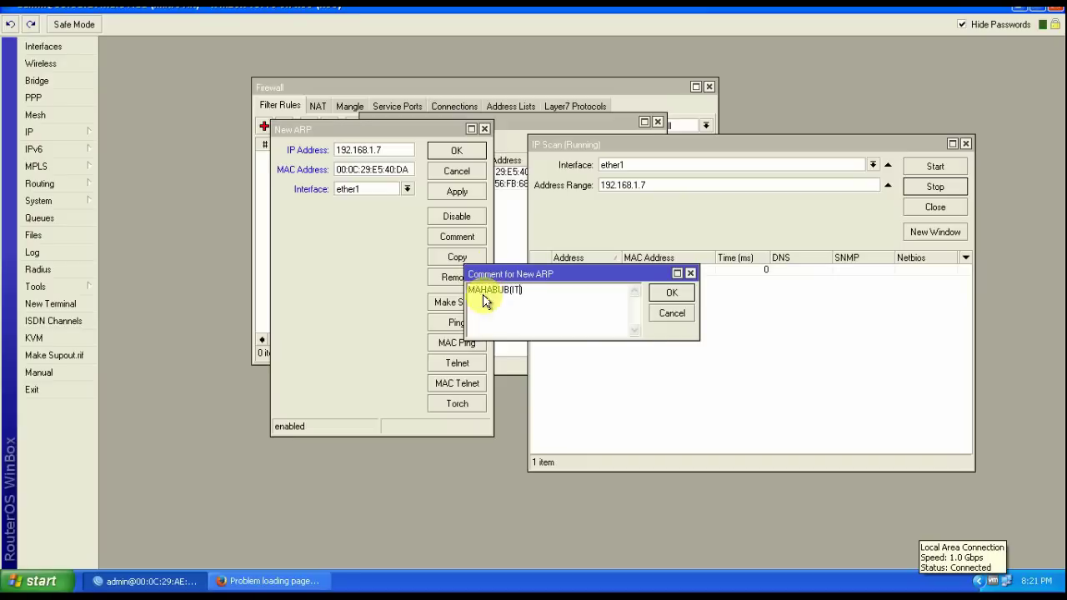
left_click(525, 291)
left_click(672, 294)
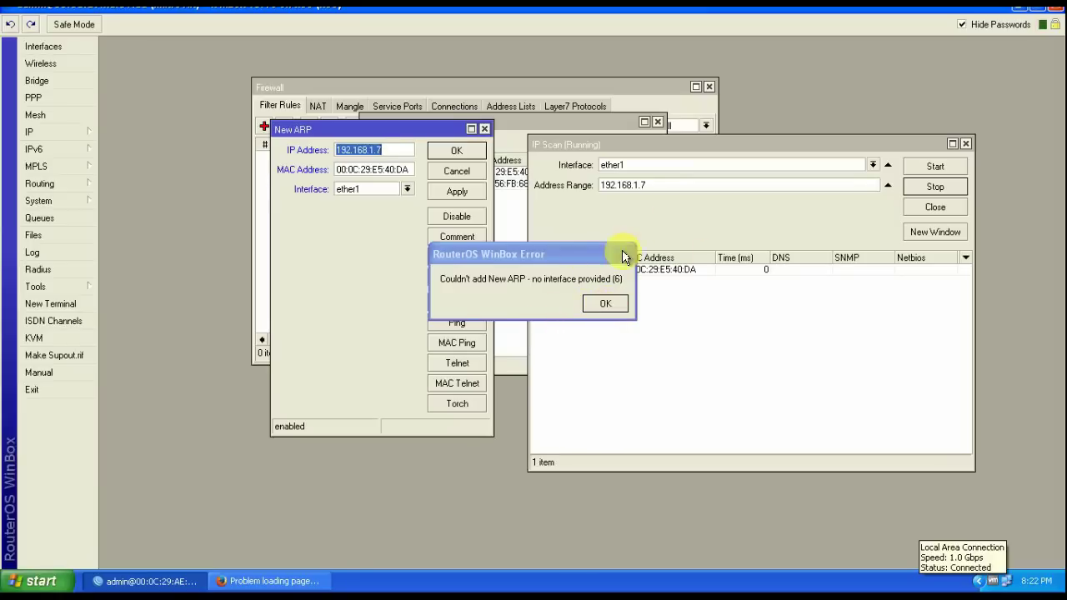
left_click(606, 305)
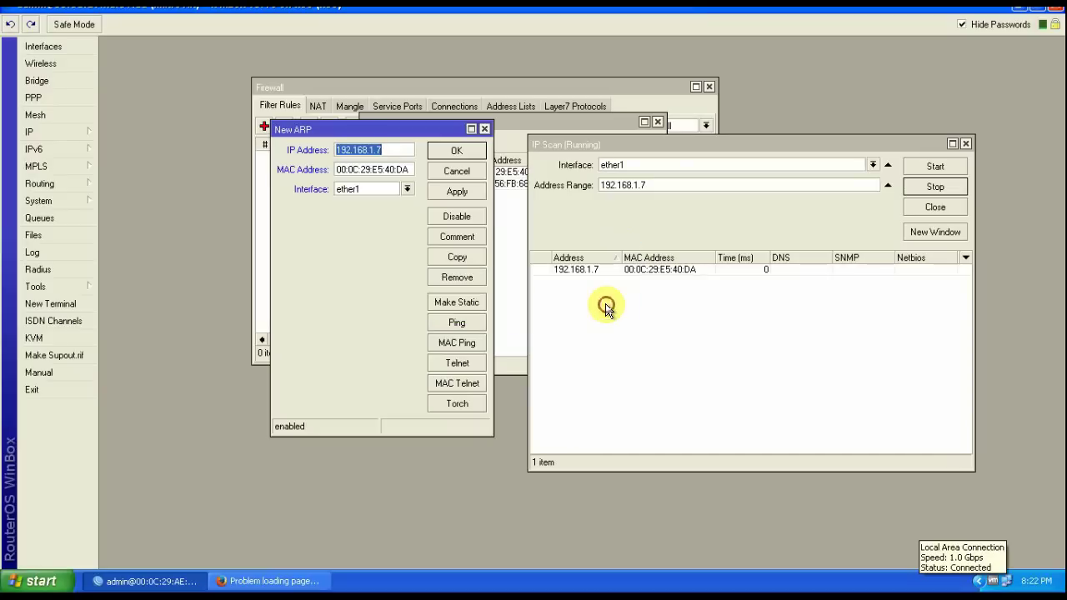
left_click(463, 197)
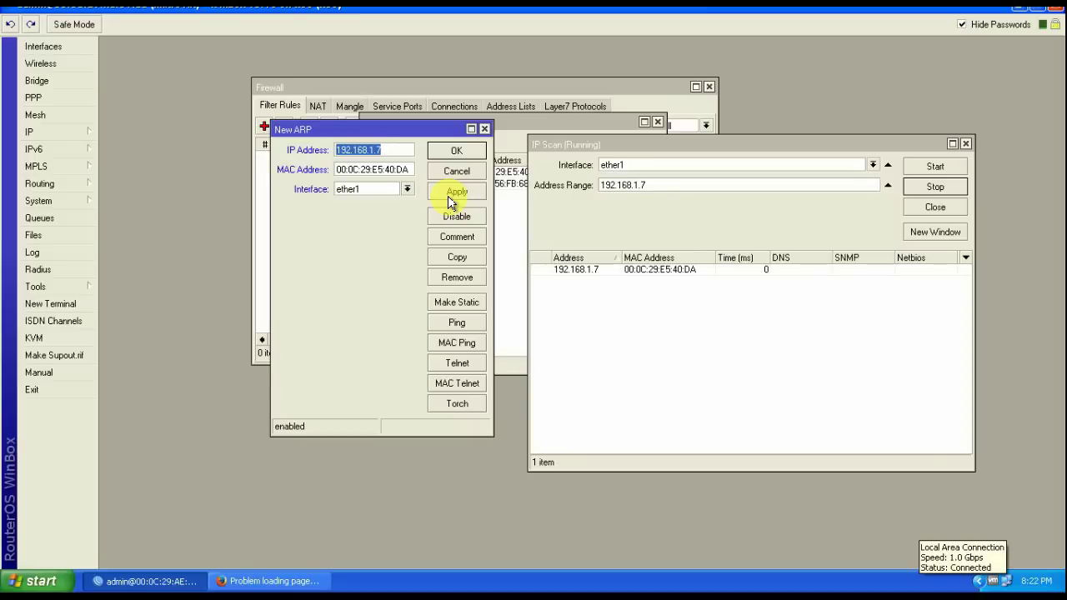
left_click(459, 150)
- Remove the 192.168.3.7 entry from the ARP list and select the 192.168.1.7 entry
left_click(493, 275)
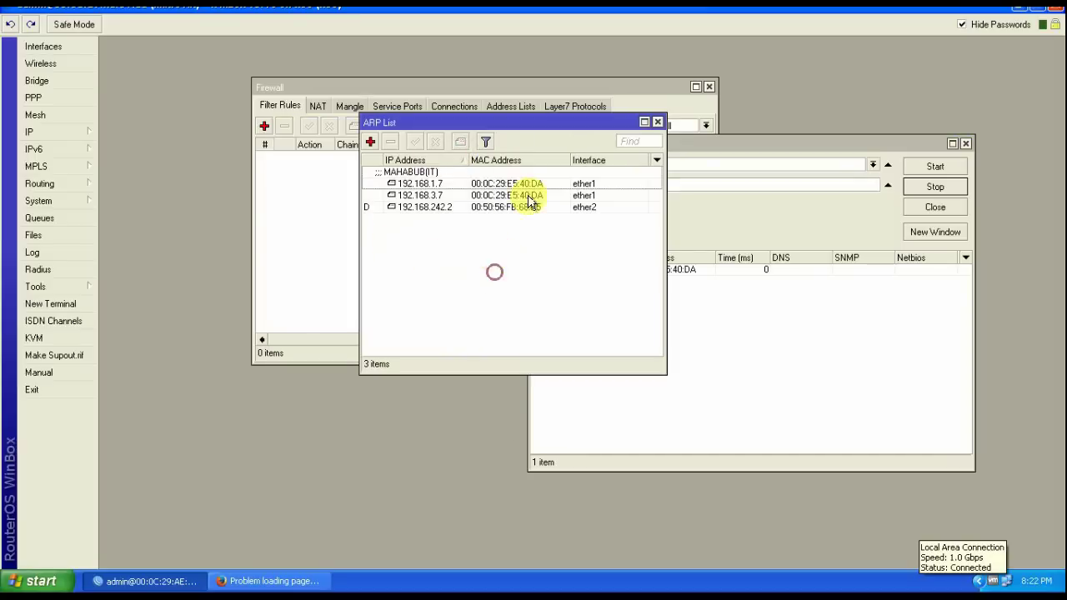
left_click(489, 185)
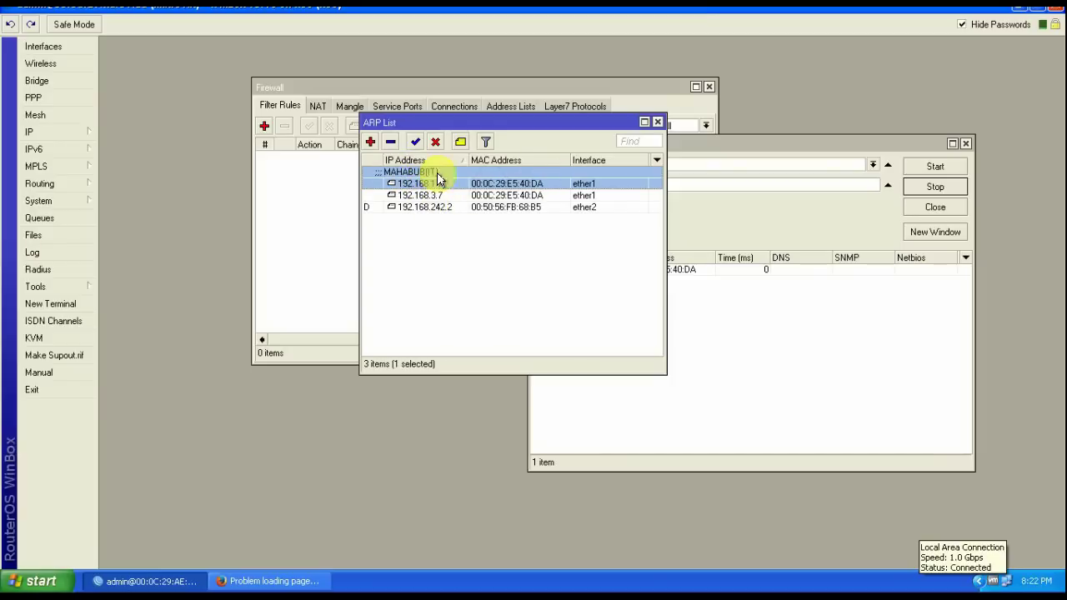
left_click(433, 197)
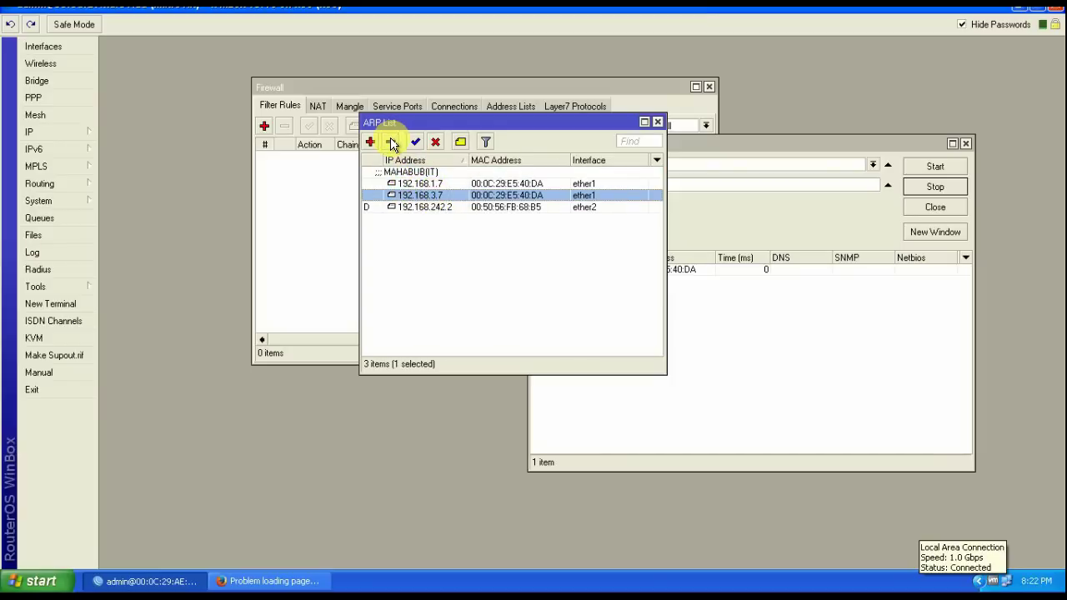
left_click(392, 143)
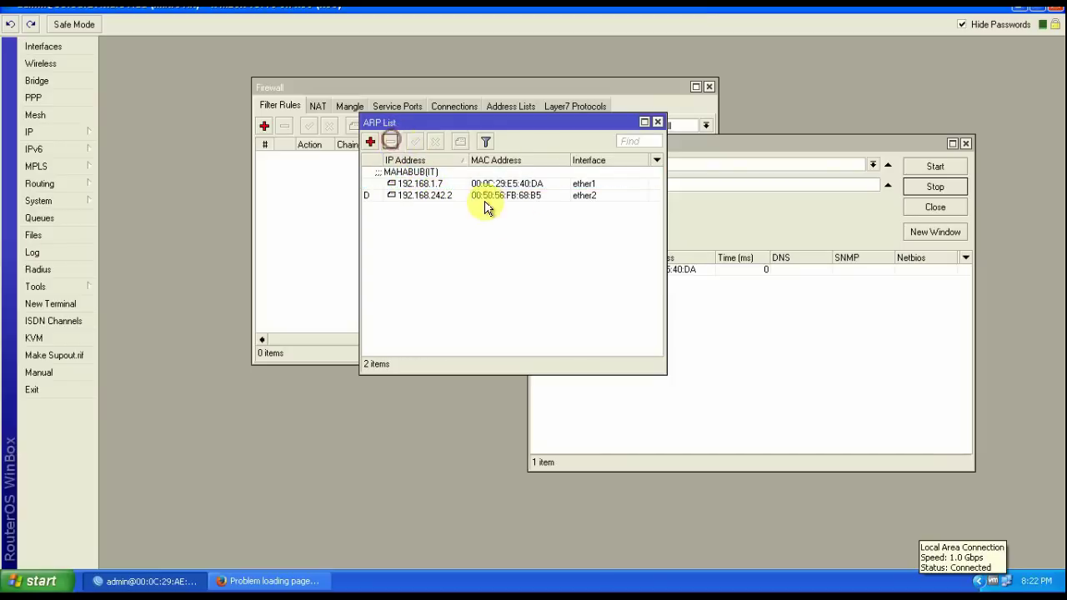
left_click(431, 185)
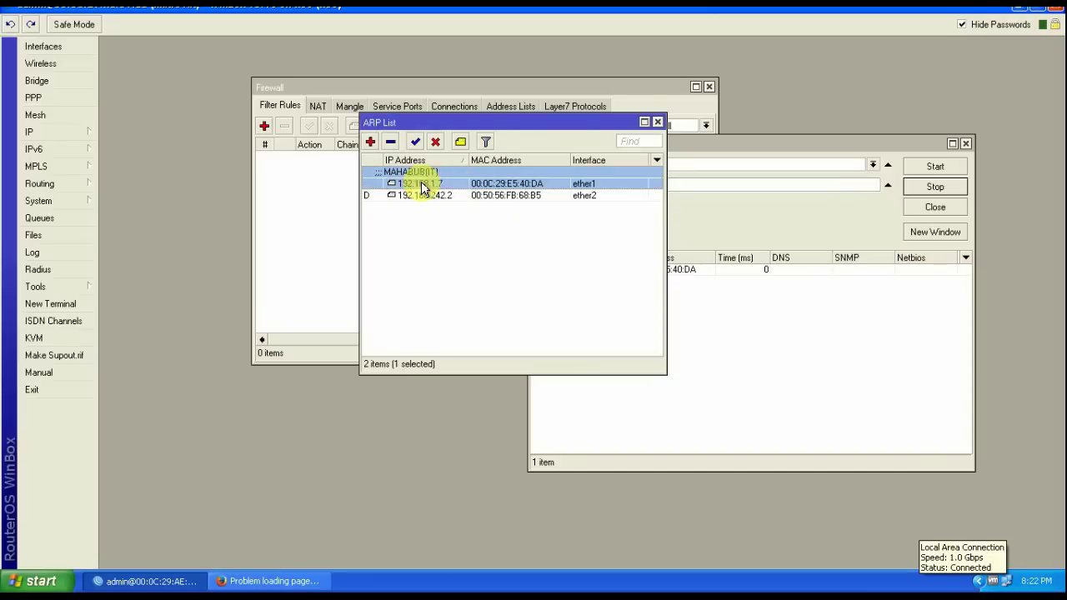
left_click(475, 286)
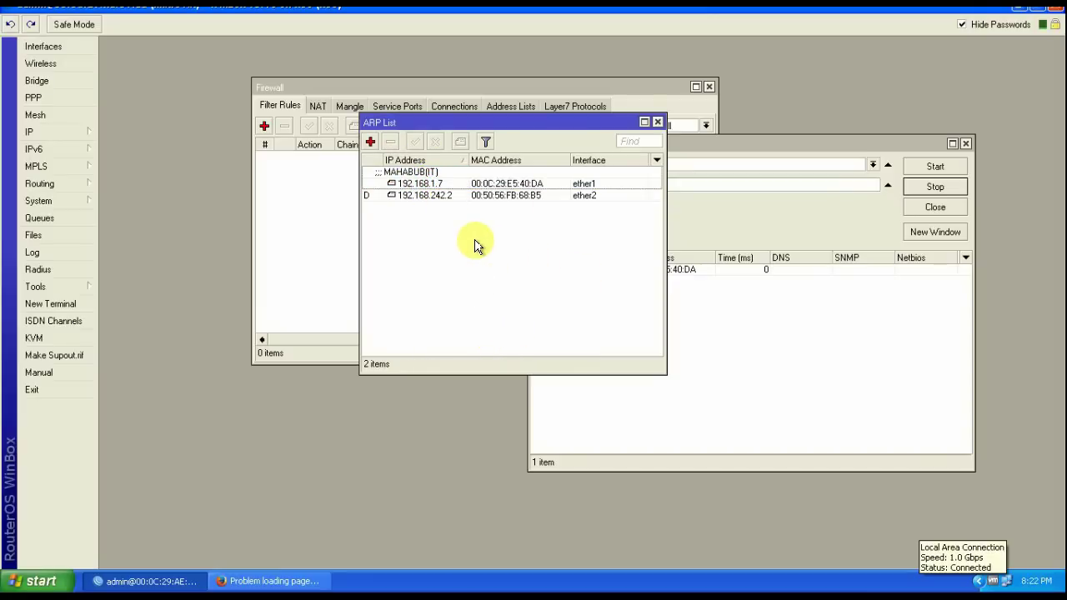
left_click(427, 186)
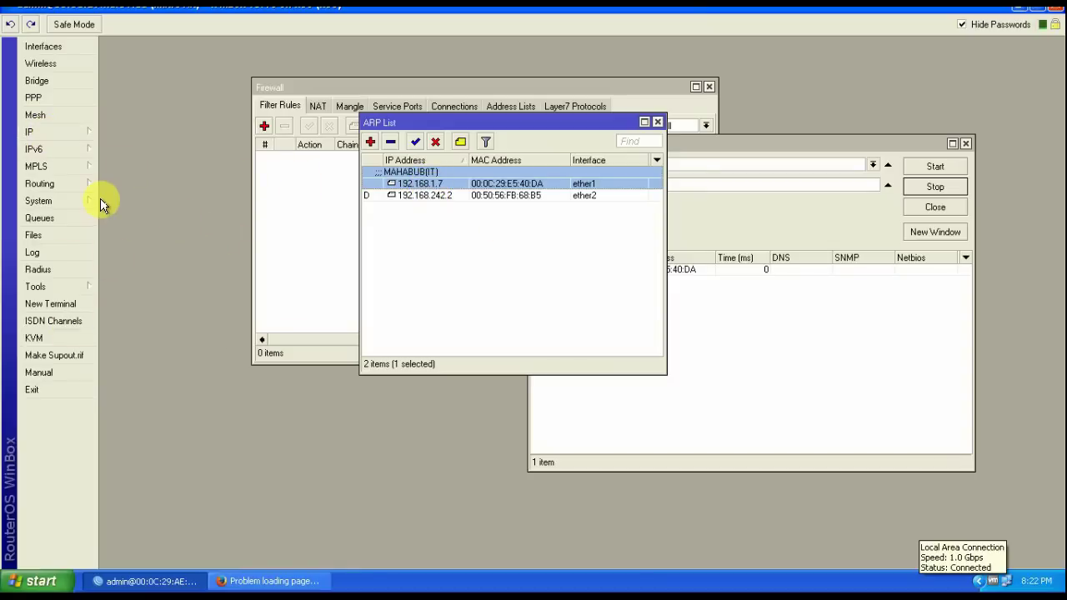
- Reboot the router and acknowledge the disconnection
left_click(45, 203)
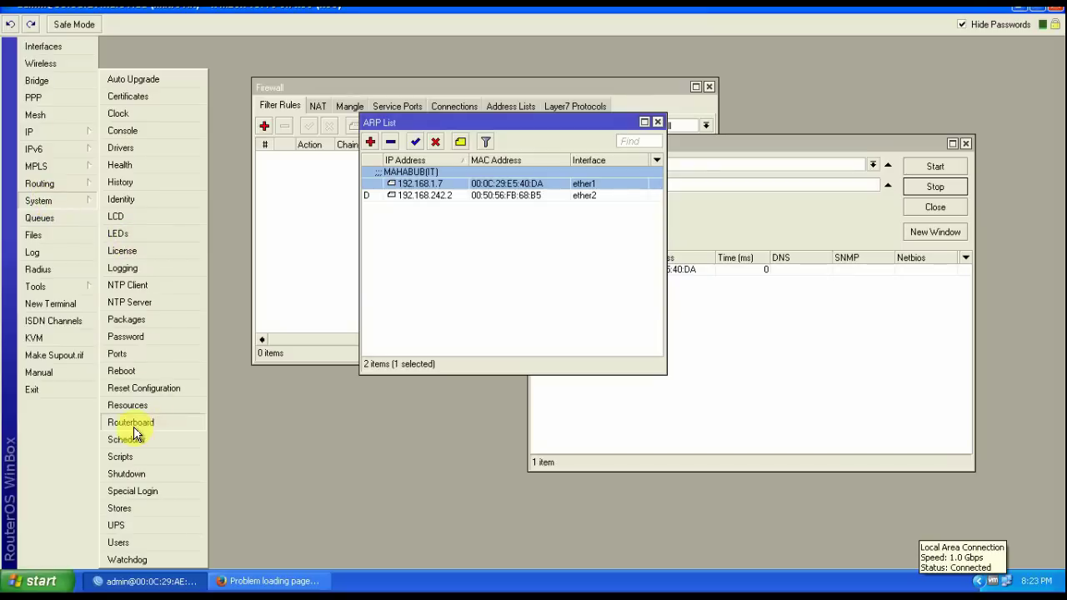
left_click(125, 372)
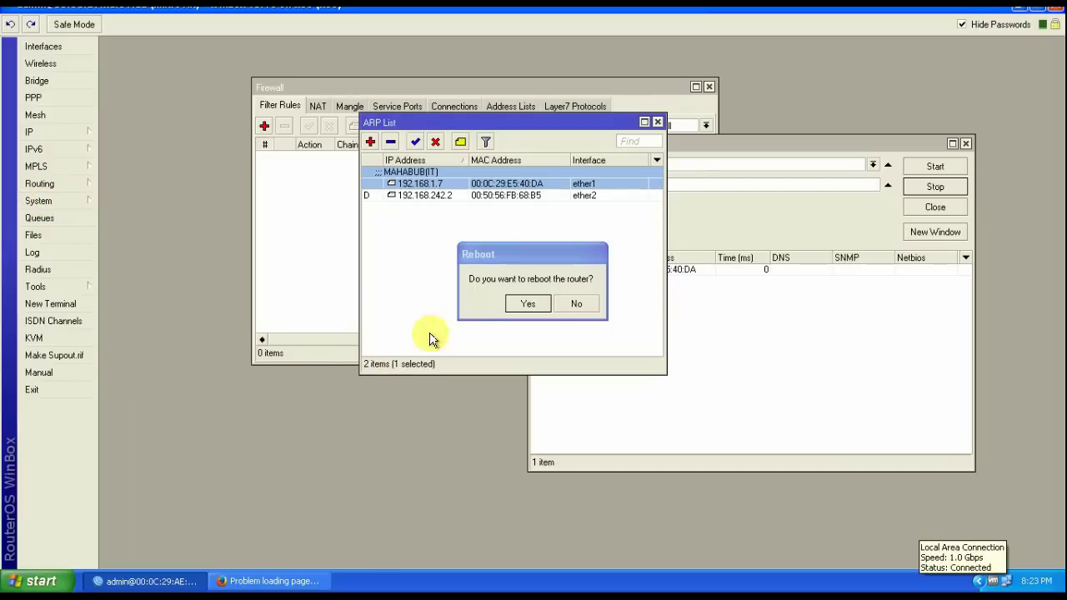
left_click(527, 304)
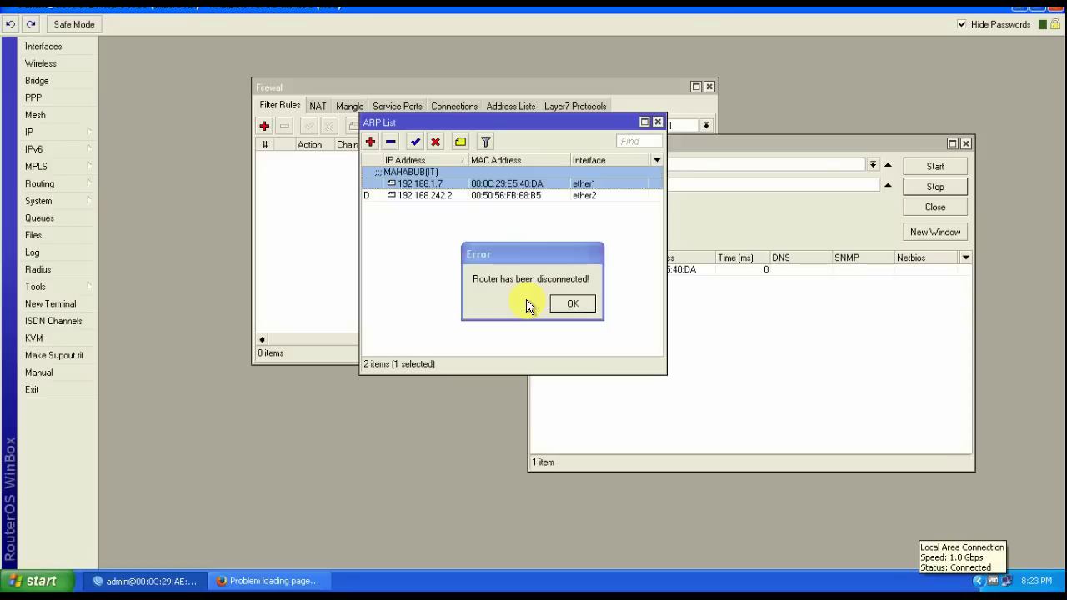
left_click(572, 305)
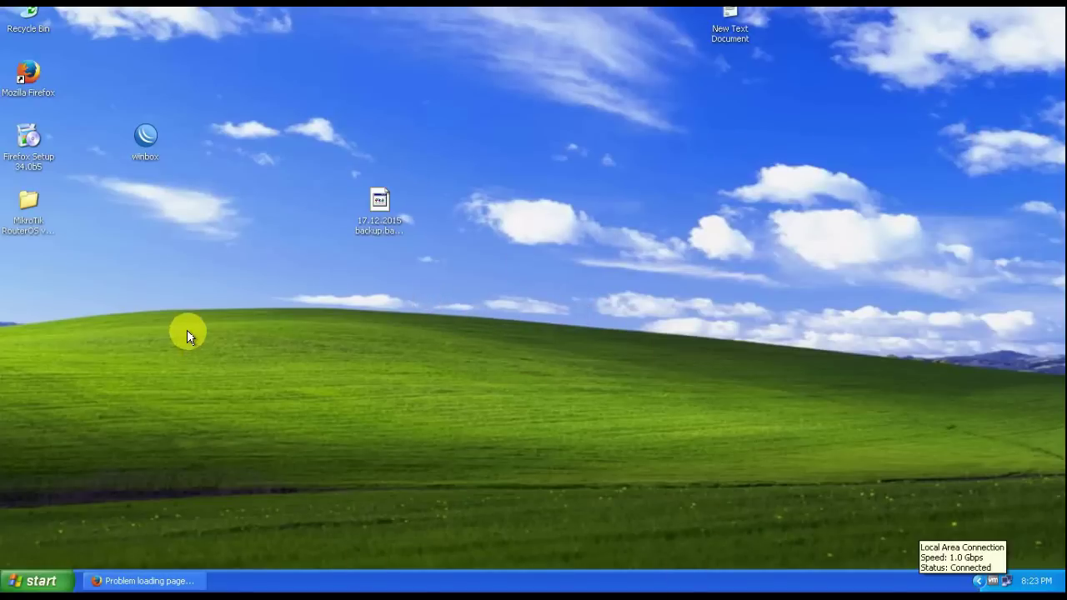
- Reopen WinBox and reconnect to the router at 192.168.1.1 with the admin login
double_click(146, 139)
left_click(573, 301)
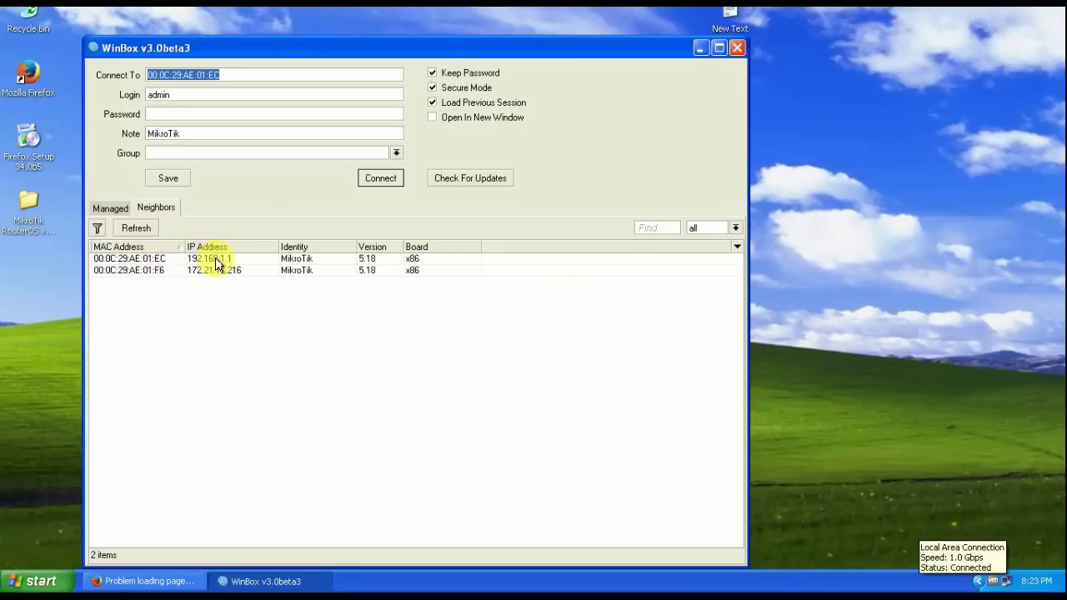
left_click(215, 260)
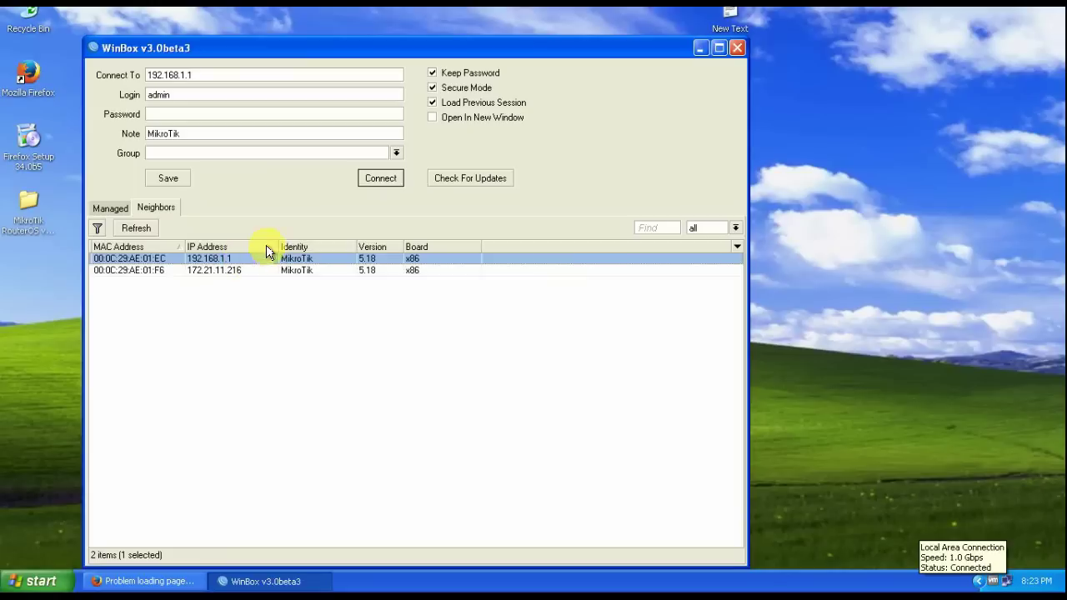
left_click(380, 179)
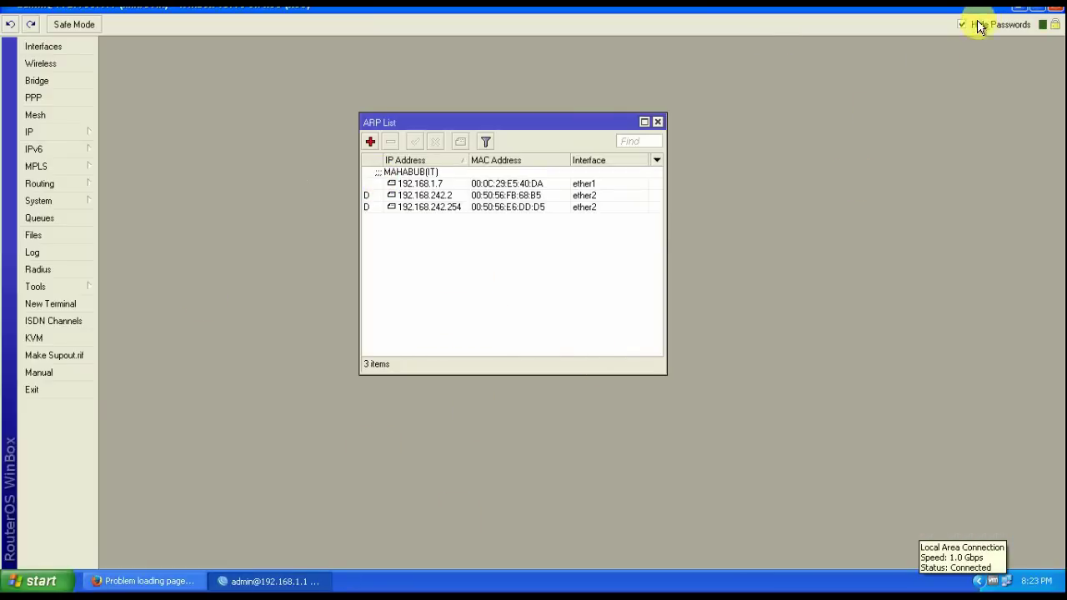
left_click(1022, 10)
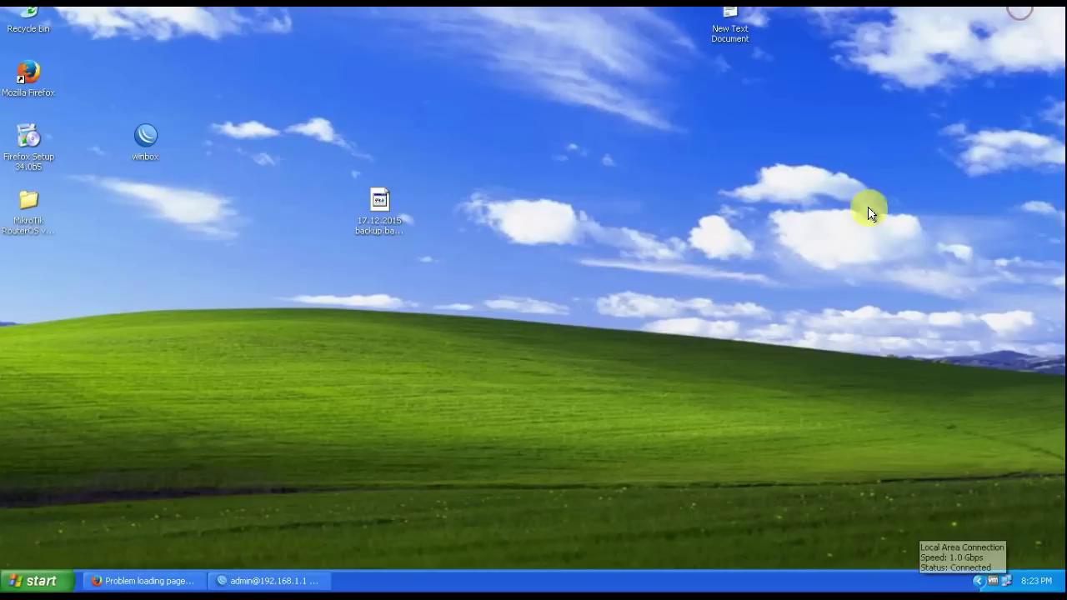
left_click(167, 580)
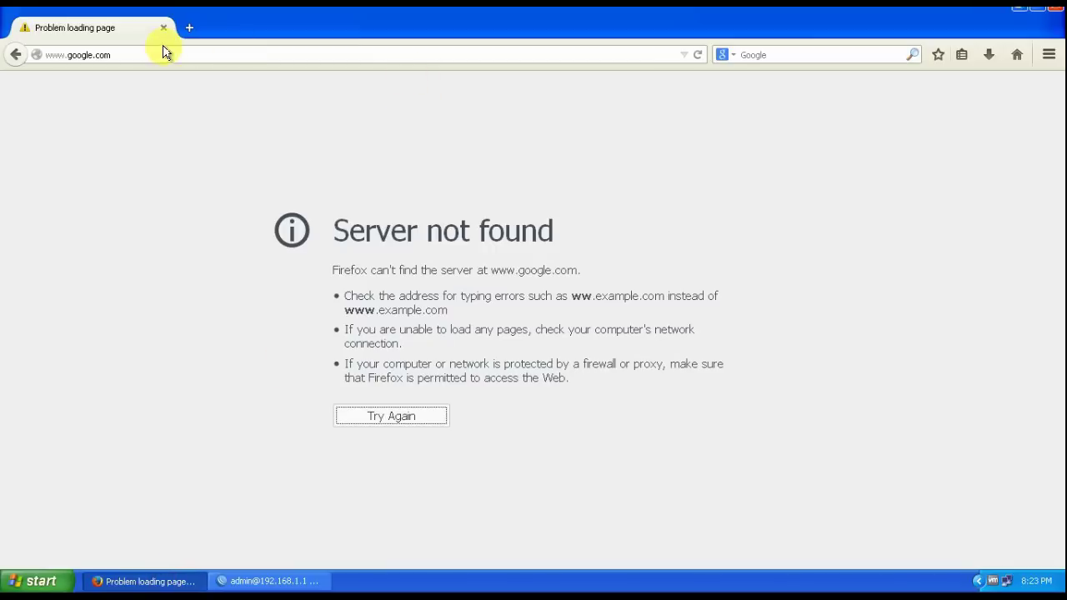
left_click(139, 54)
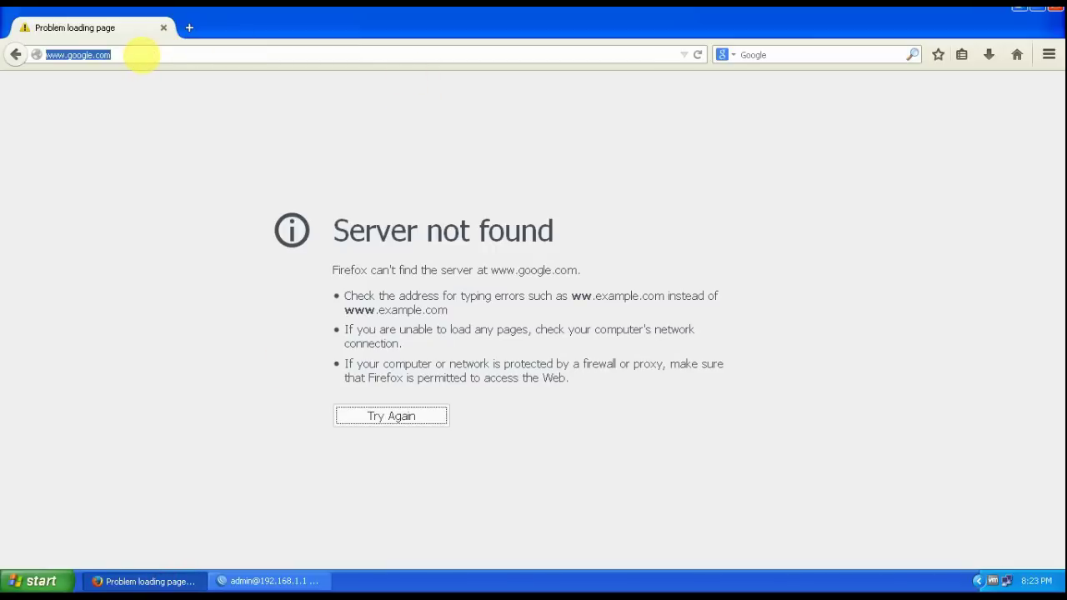
key("Return")
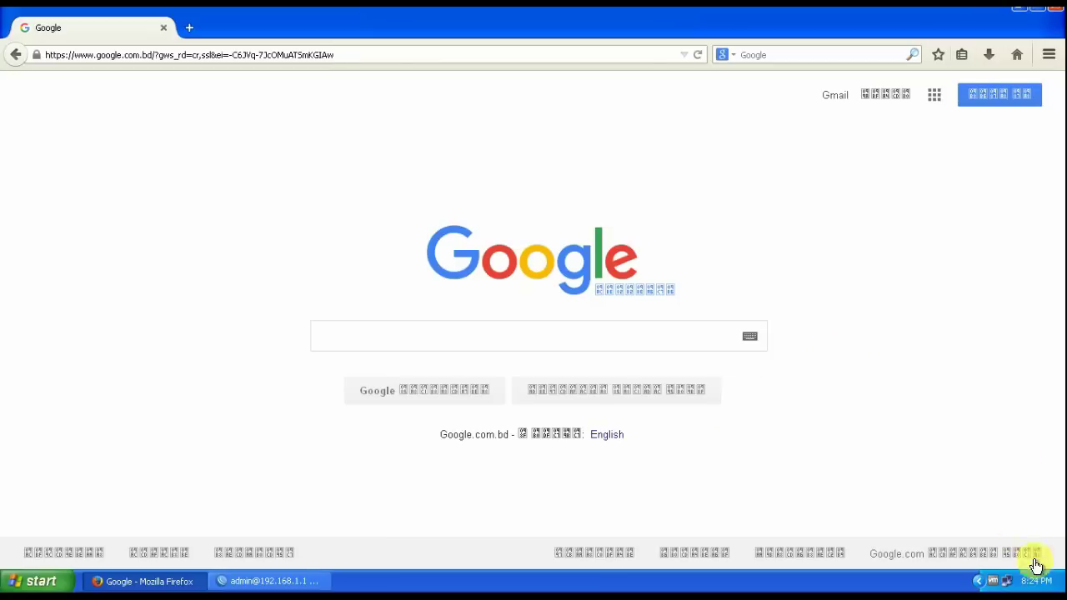
left_click(1017, 11)
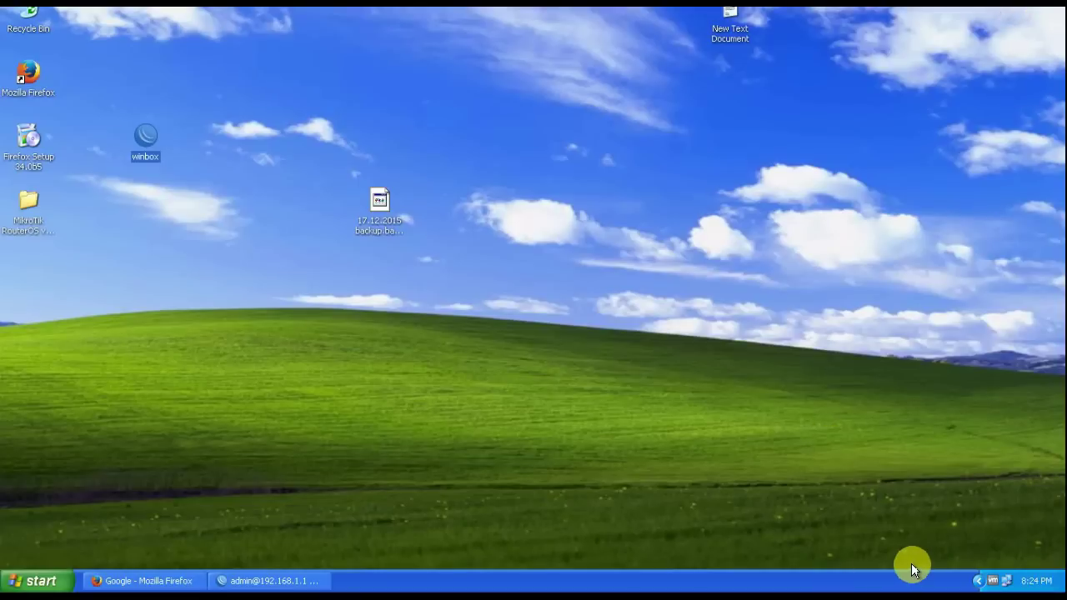
- Bring up the router's ARP list in WinBox and close the router session
left_click(280, 588)
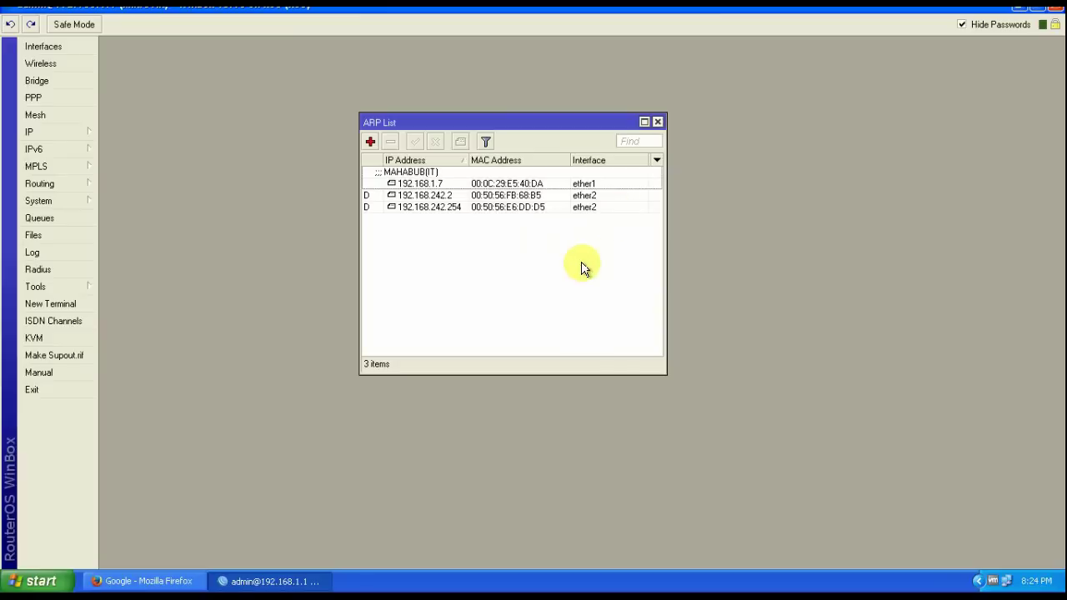
left_click(1054, 10)
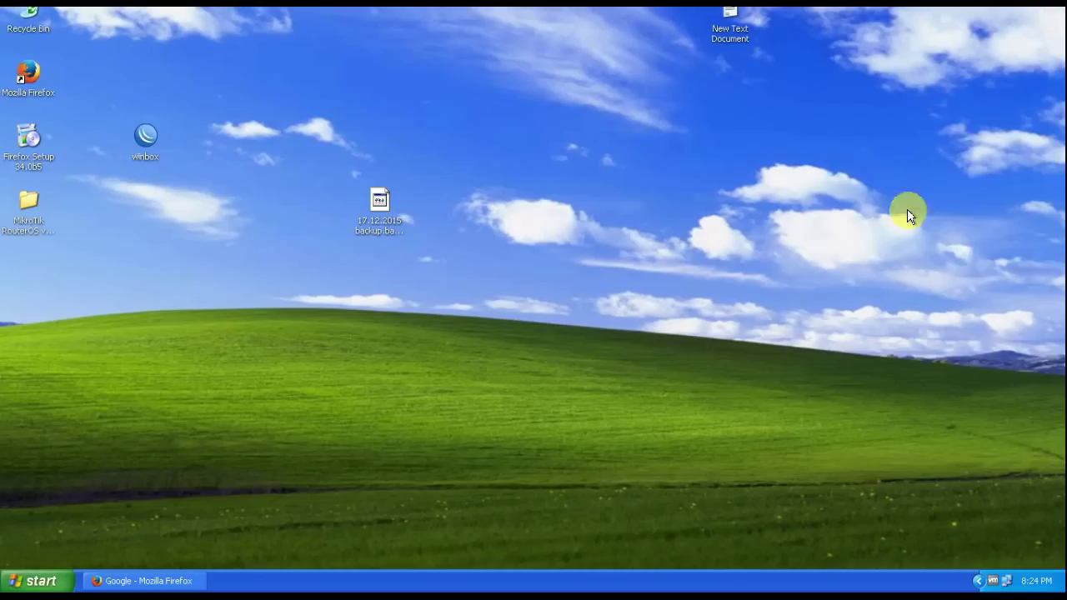
- Change the Local Area Connection's TCP/IP address to 192.168.1.8, apply it and close the network windows
right_click(1008, 582)
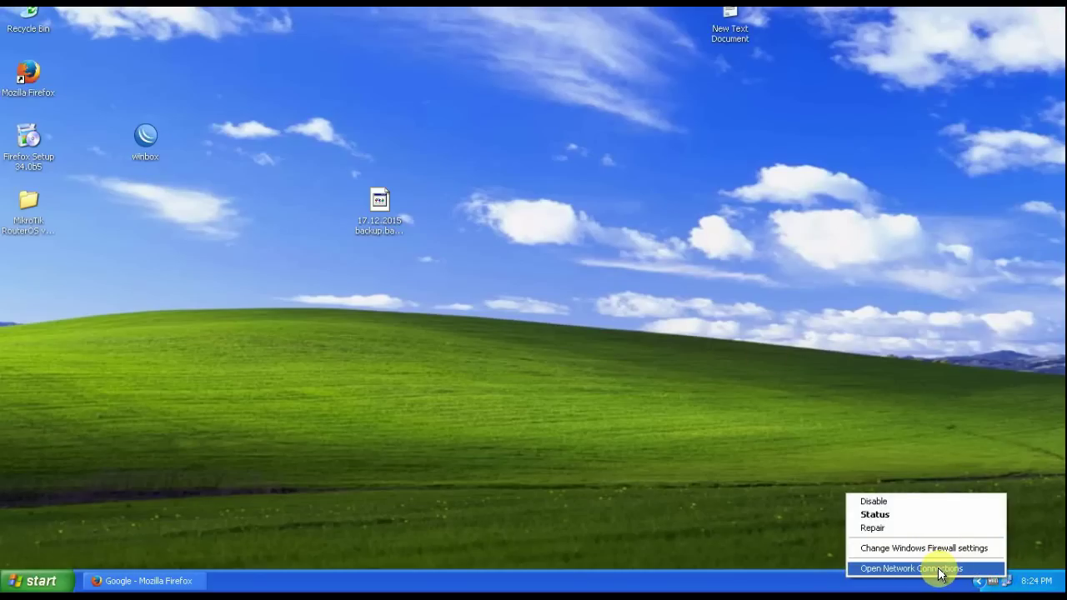
left_click(940, 574)
left_click(305, 232)
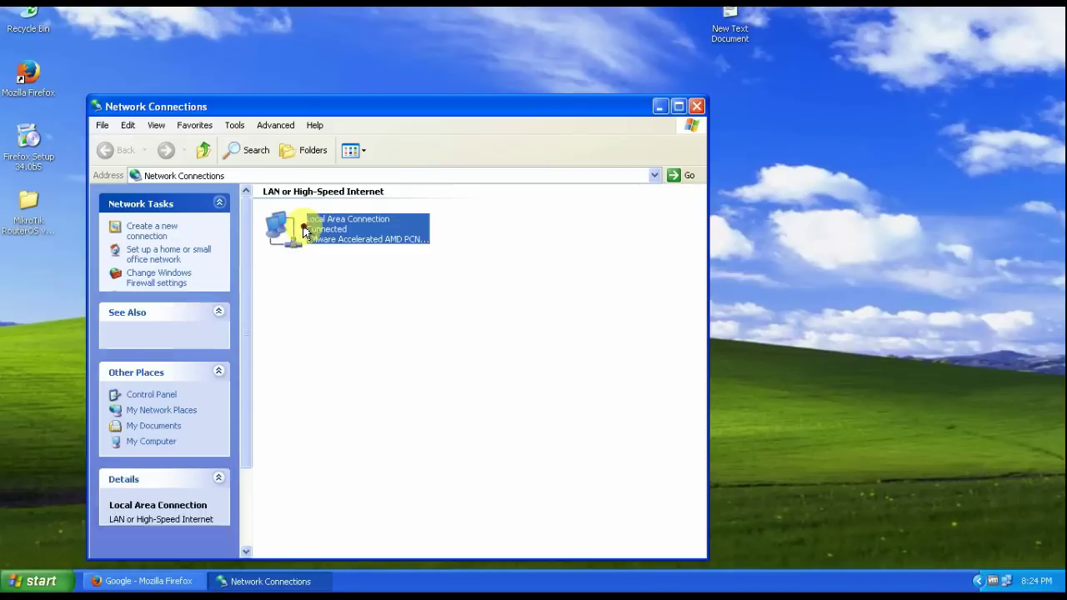
double_click(305, 231)
left_click(433, 417)
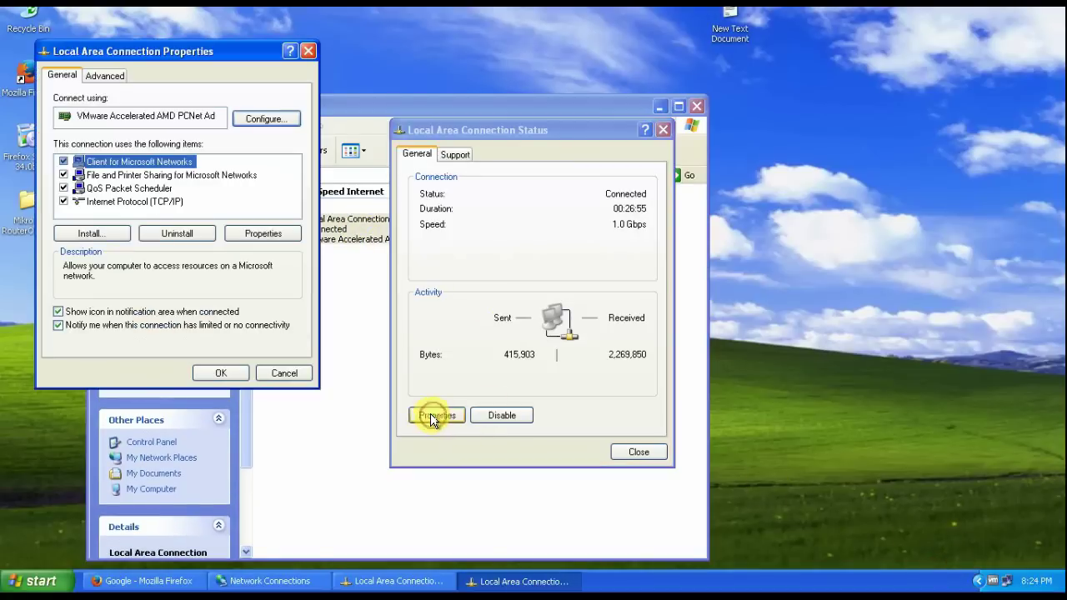
double_click(132, 201)
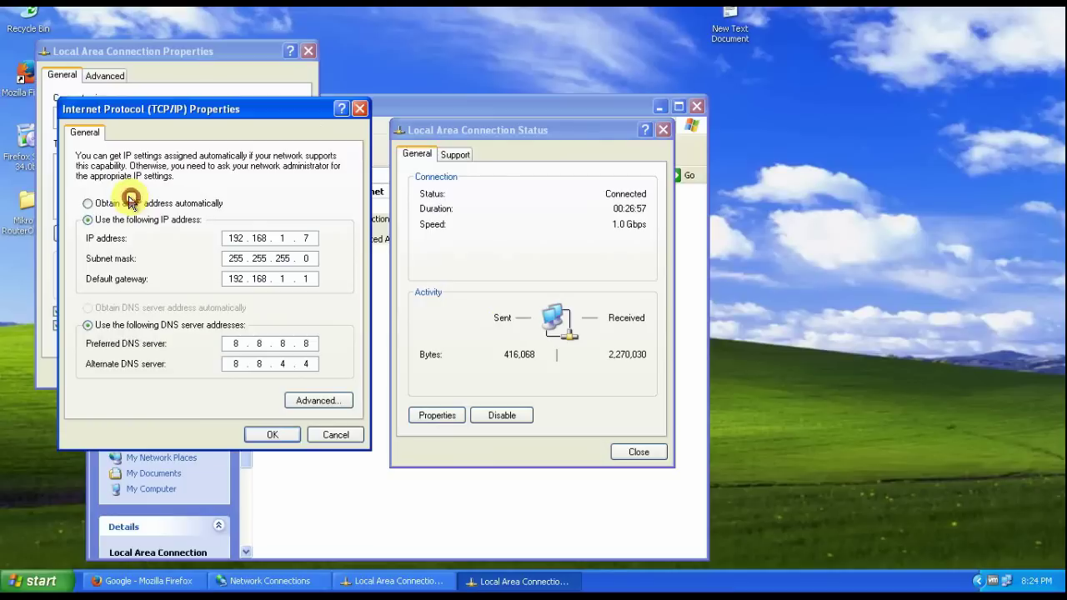
double_click(305, 238)
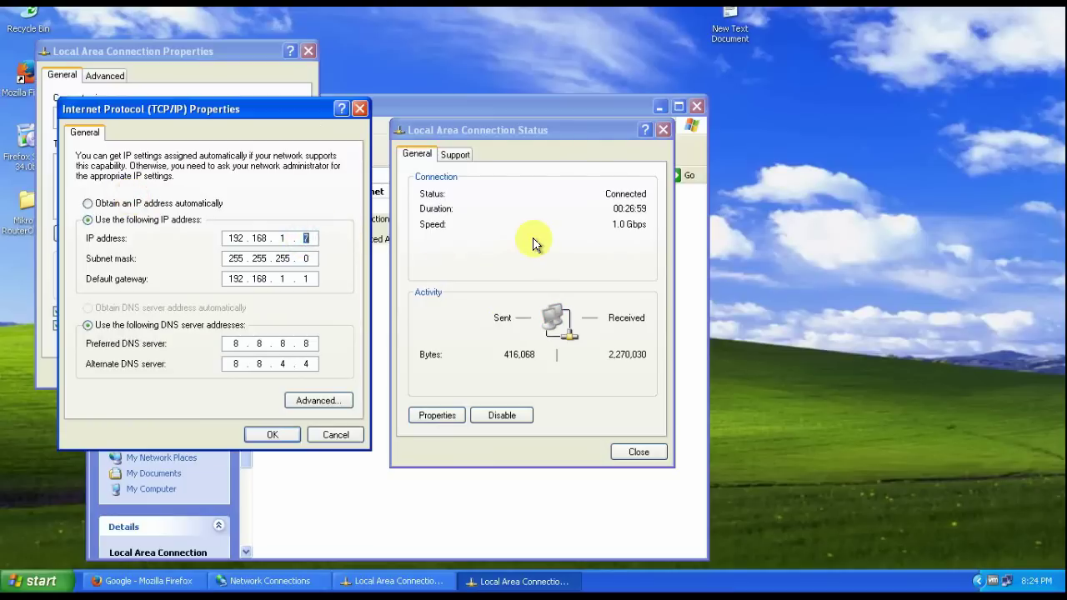
type("8")
left_click(270, 433)
left_click(223, 372)
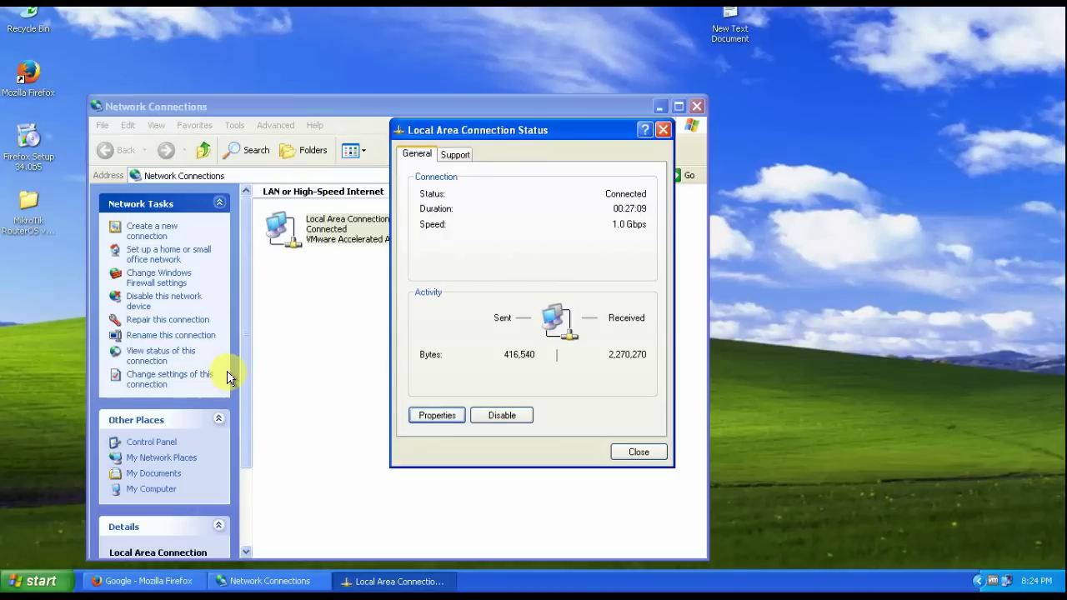
left_click(646, 453)
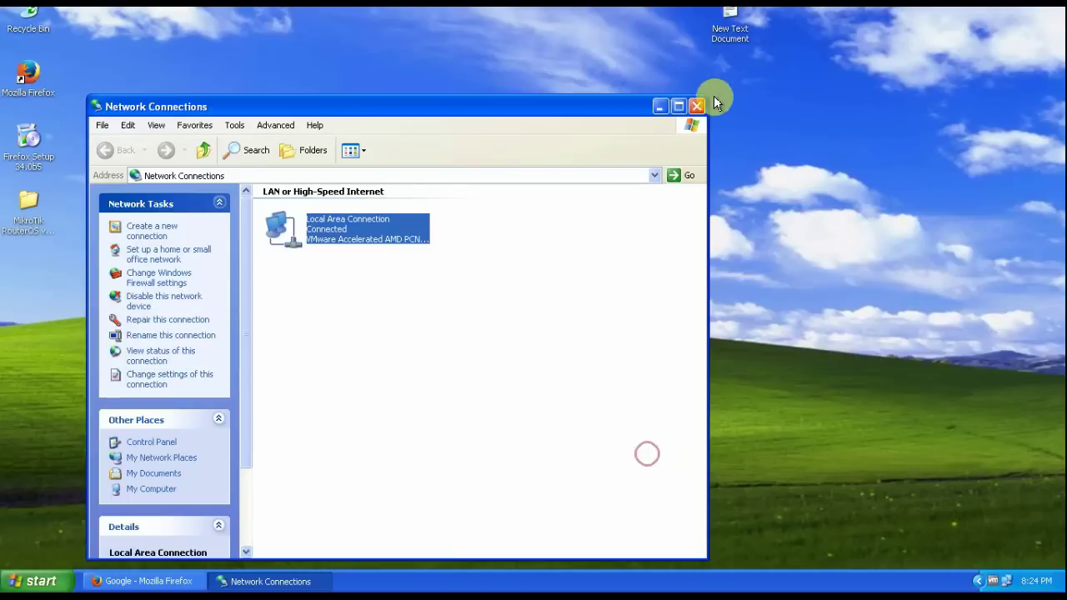
left_click(697, 105)
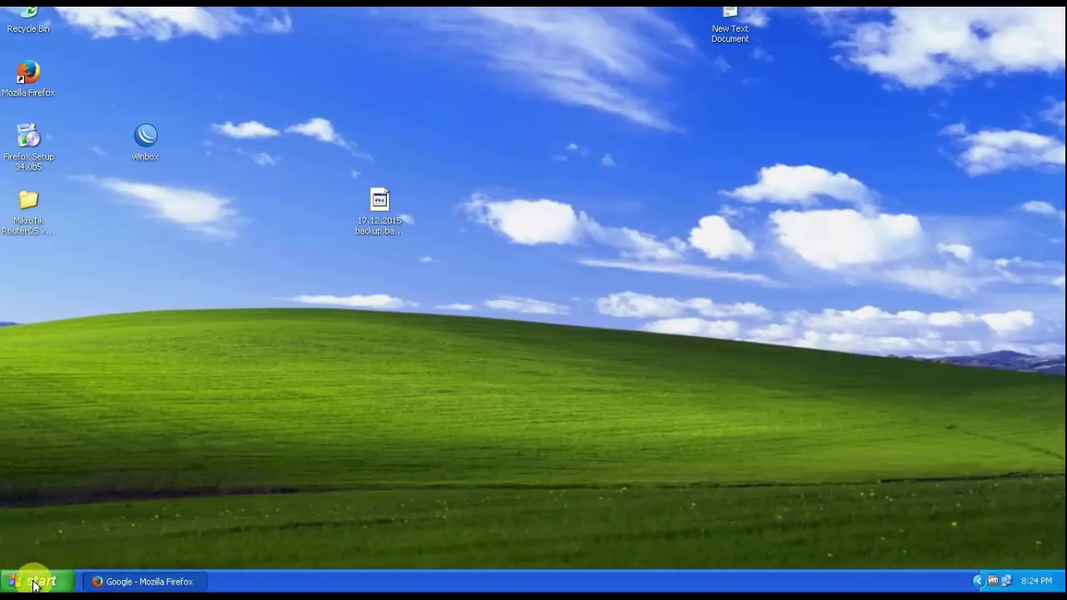
- Open a command prompt and start a continuous ping to the gateway with ping 192.168.1.1 -t
left_click(18, 579)
left_click(198, 510)
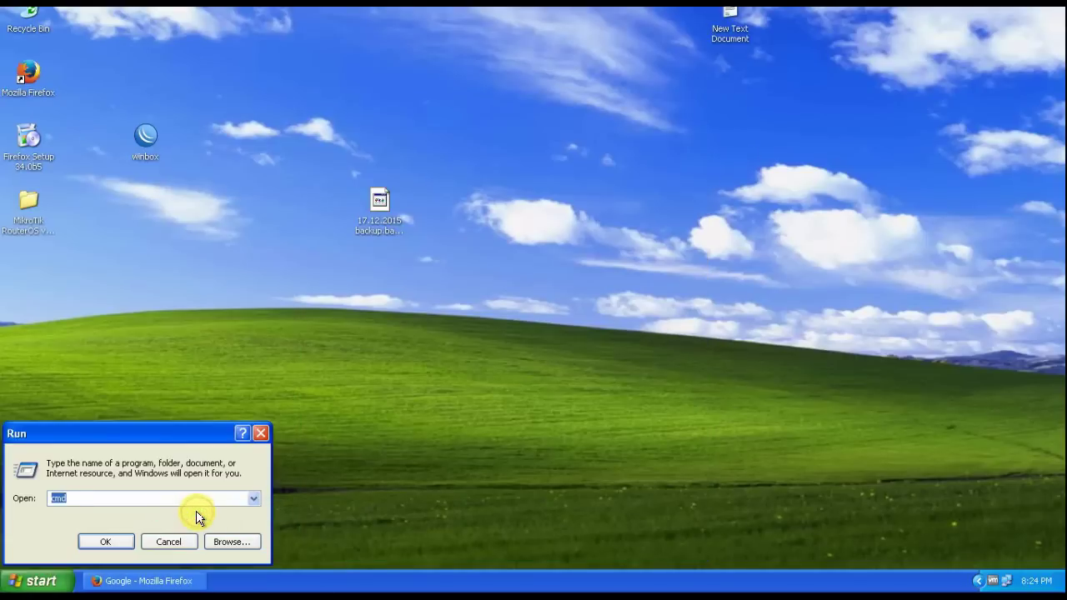
key("Return")
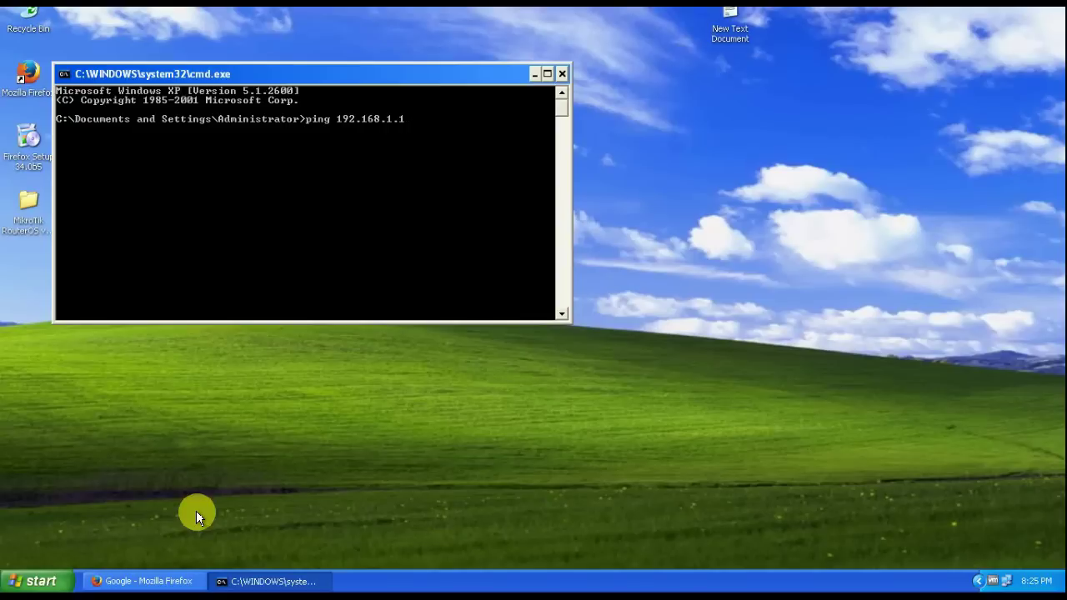
key("Return")
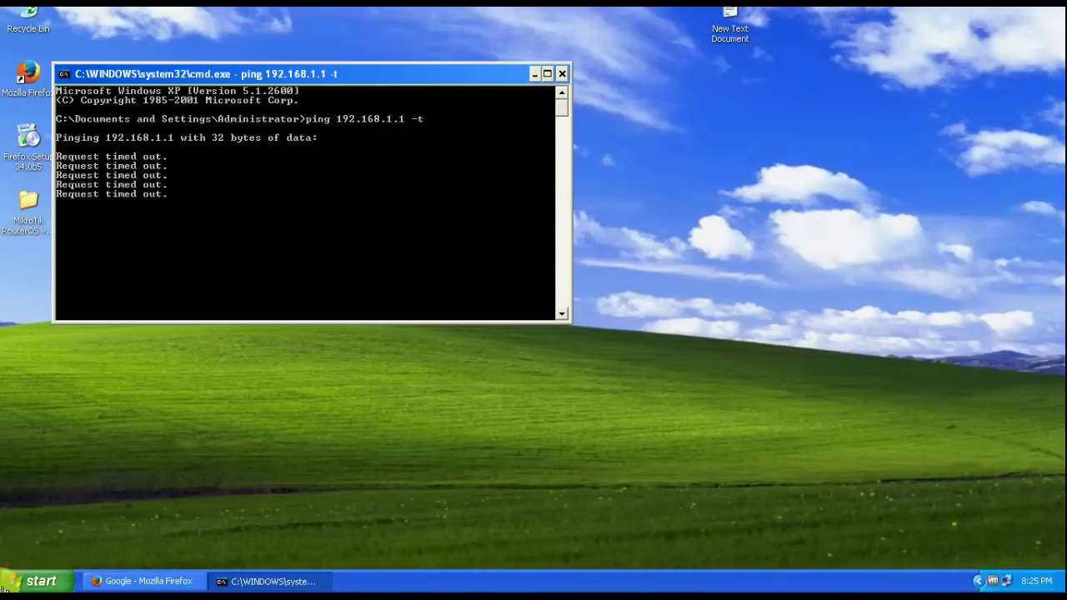
left_click(140, 583)
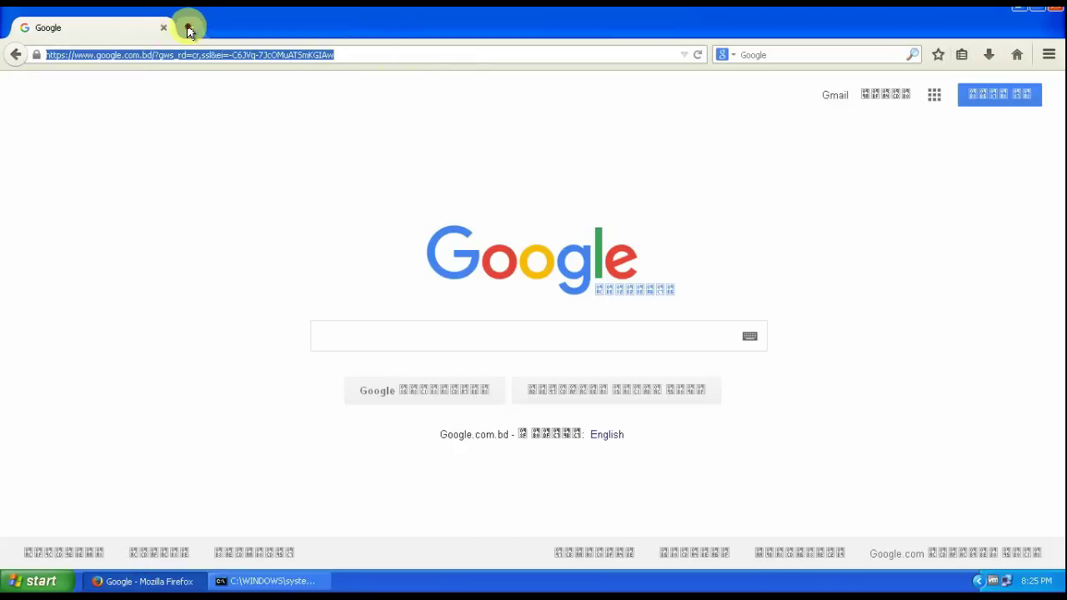
left_click(189, 27)
left_click(163, 27)
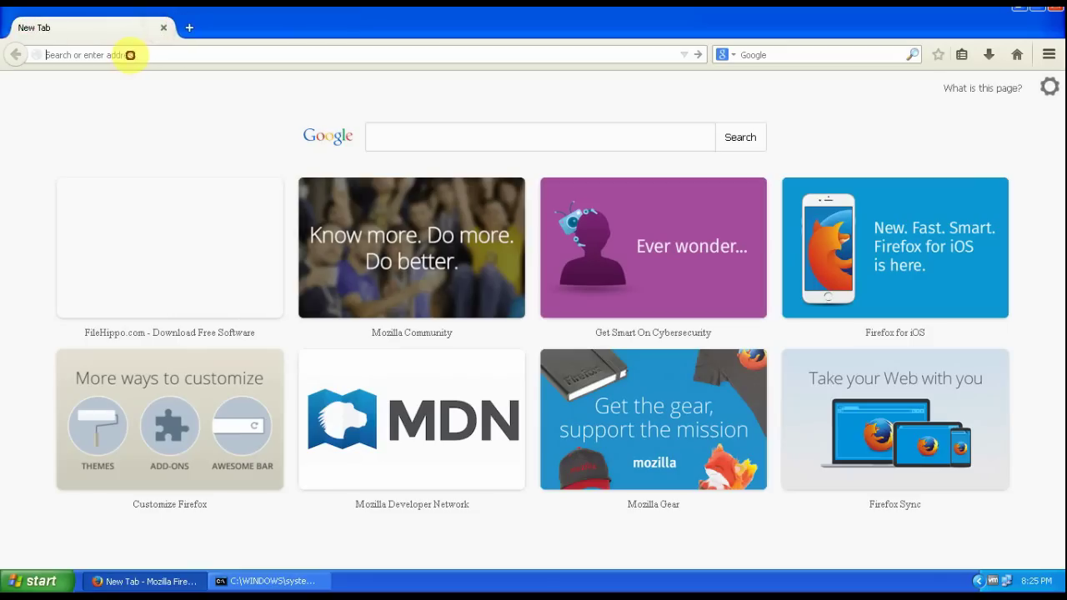
type("google.com/")
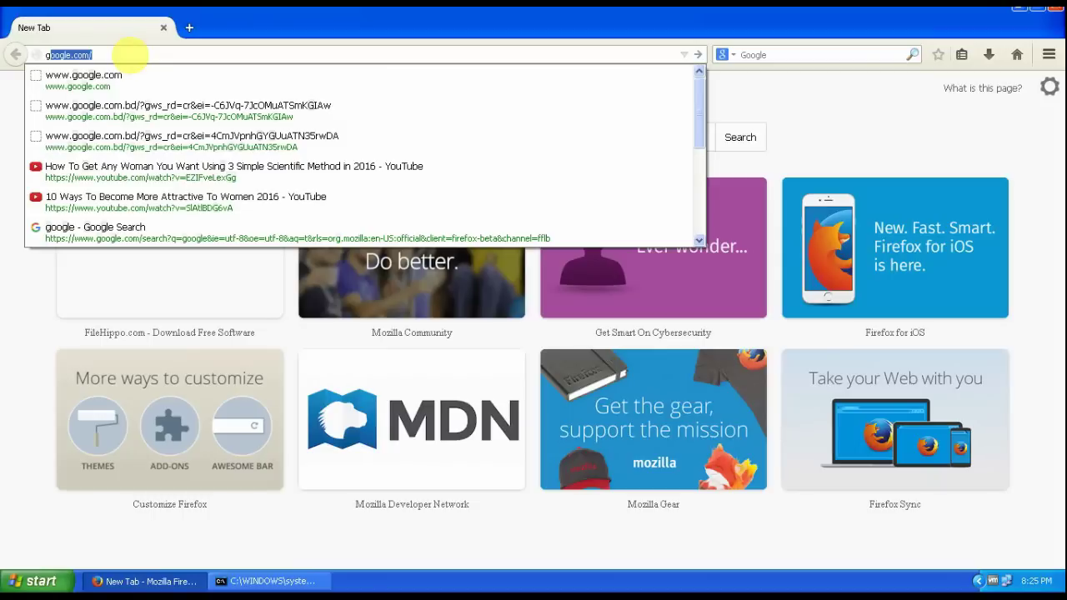
key("Return")
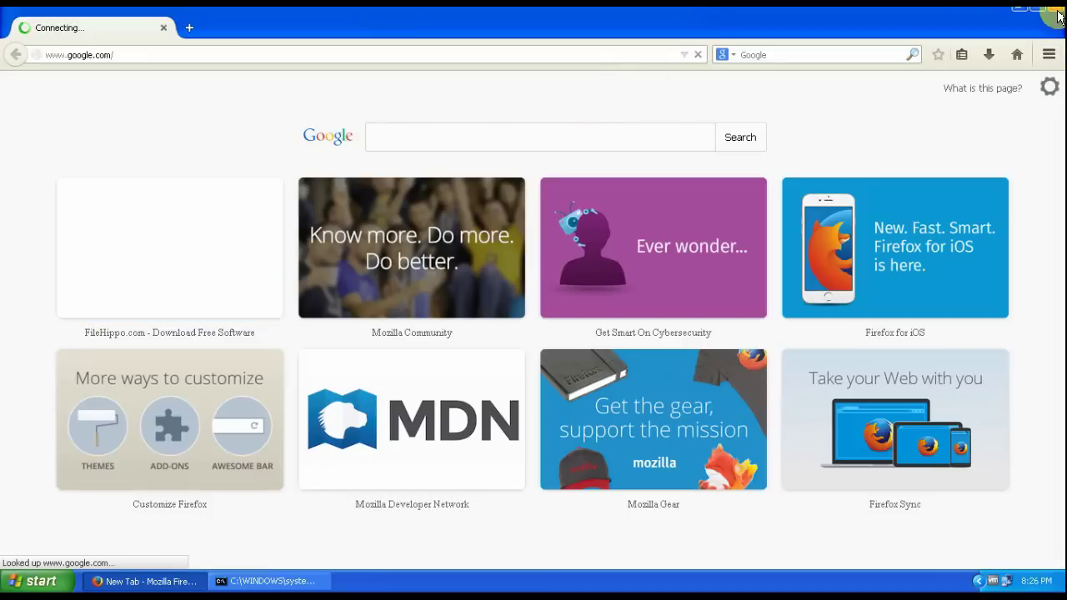
left_click(1018, 8)
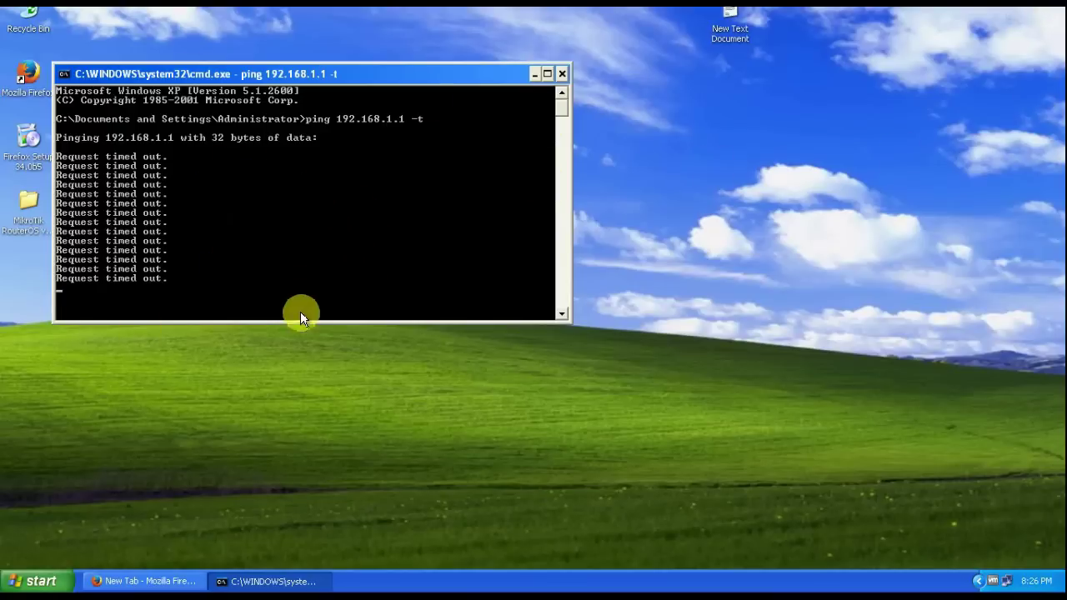
- Set the Local Area Connection's TCP/IP address back to 192.168.1.7 and apply the change
right_click(1006, 581)
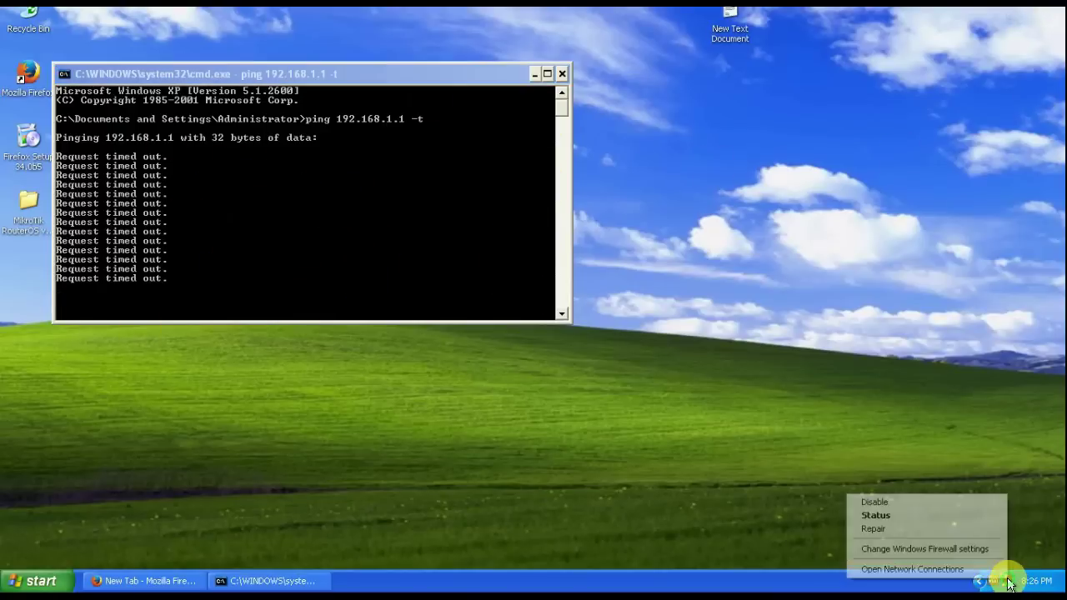
left_click(928, 570)
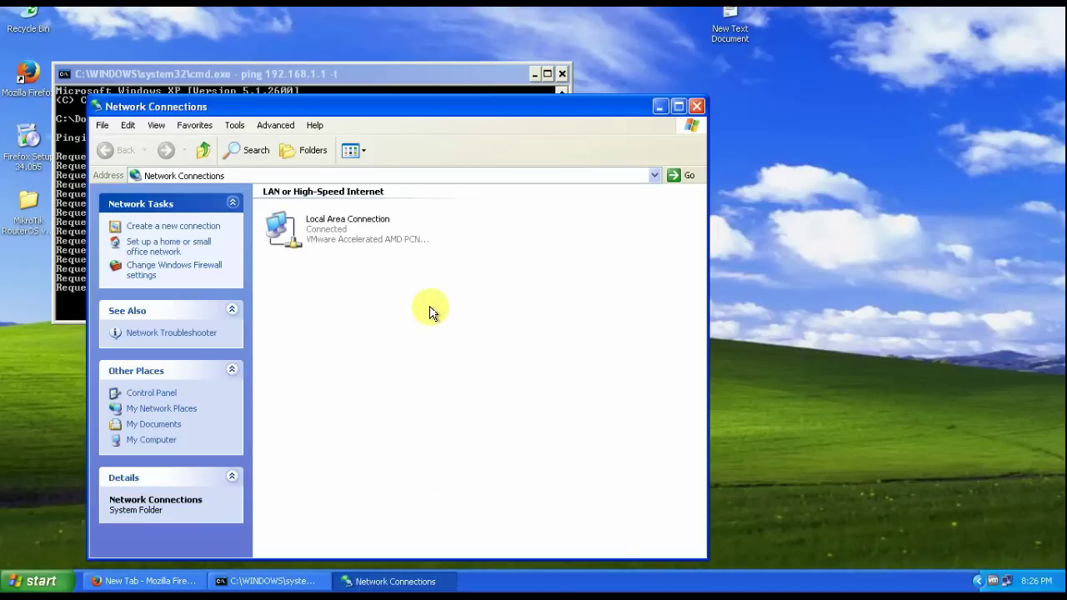
double_click(303, 238)
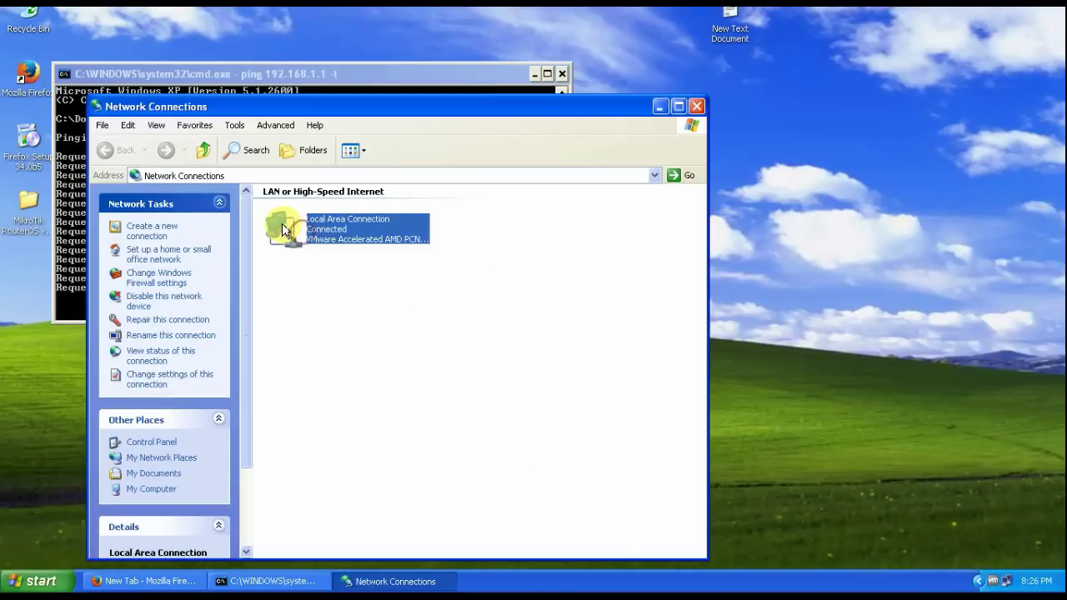
left_click(437, 415)
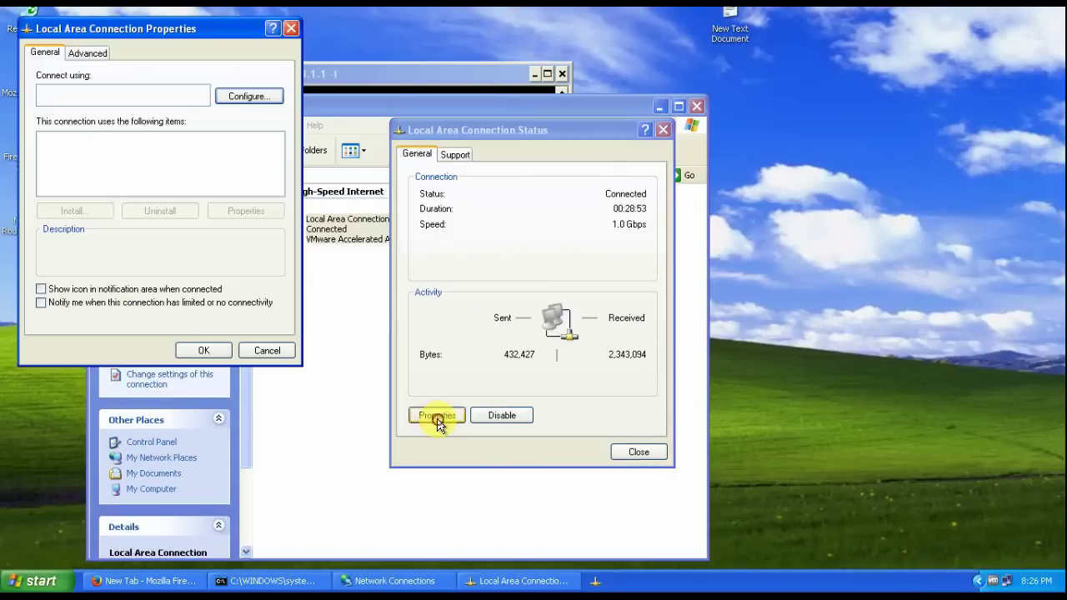
double_click(148, 176)
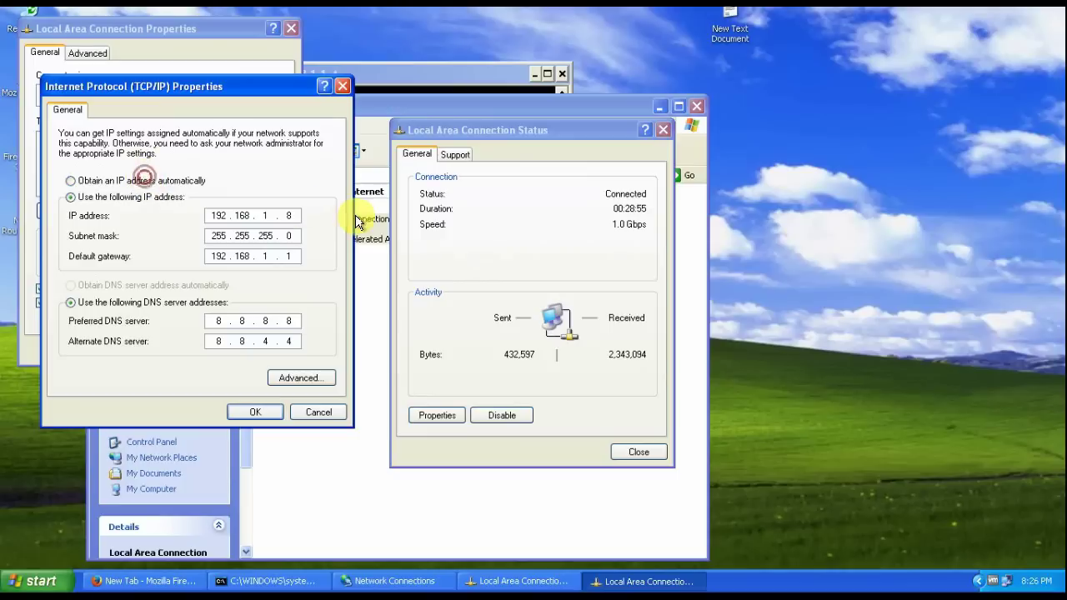
double_click(286, 216)
key("BackSpace")
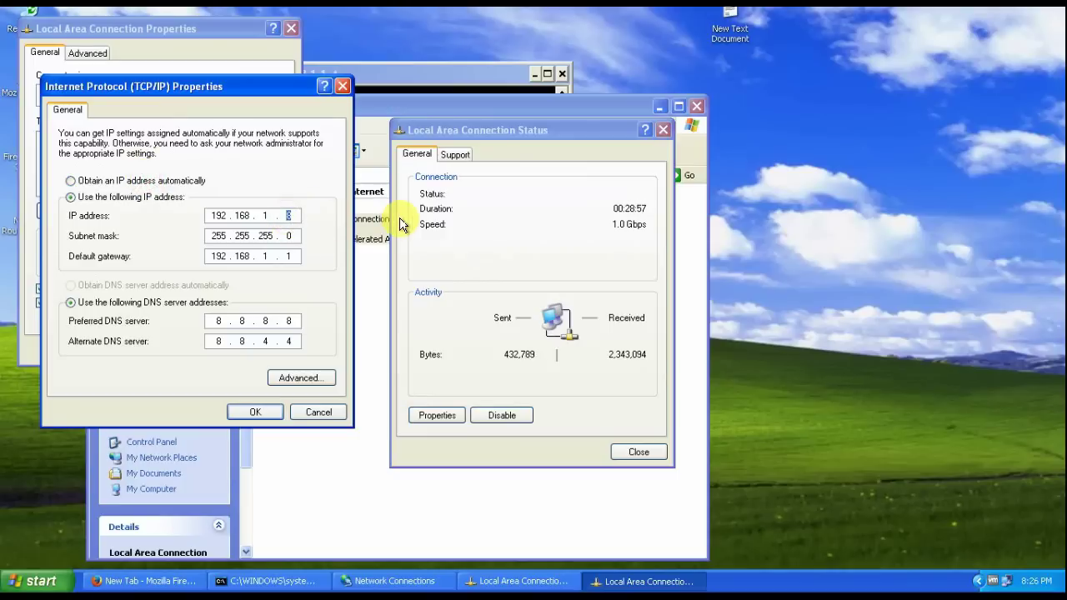
type("7")
left_click(255, 412)
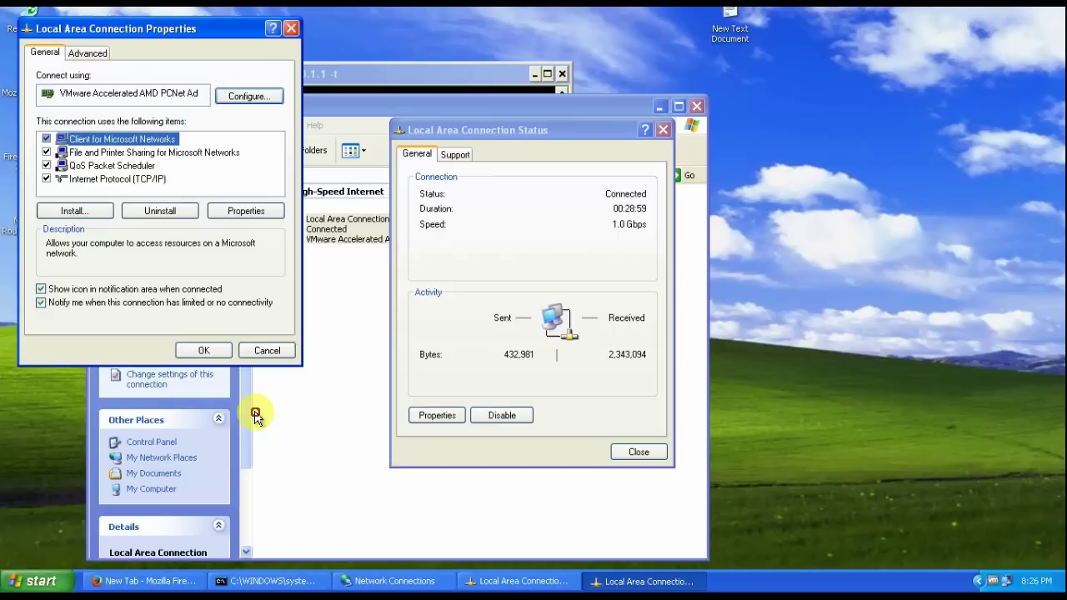
left_click(217, 351)
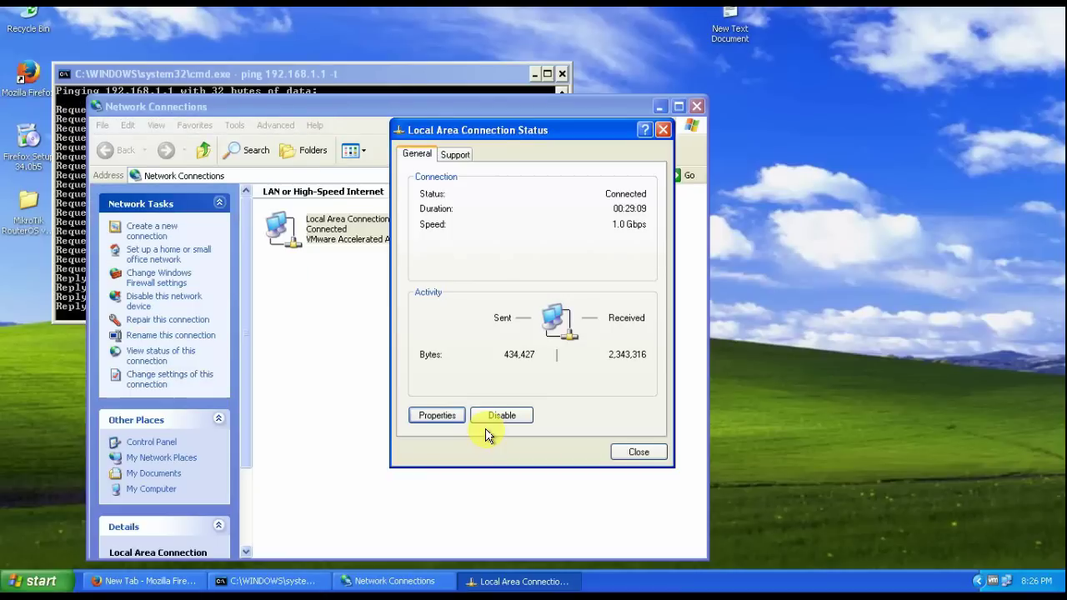
left_click(323, 72)
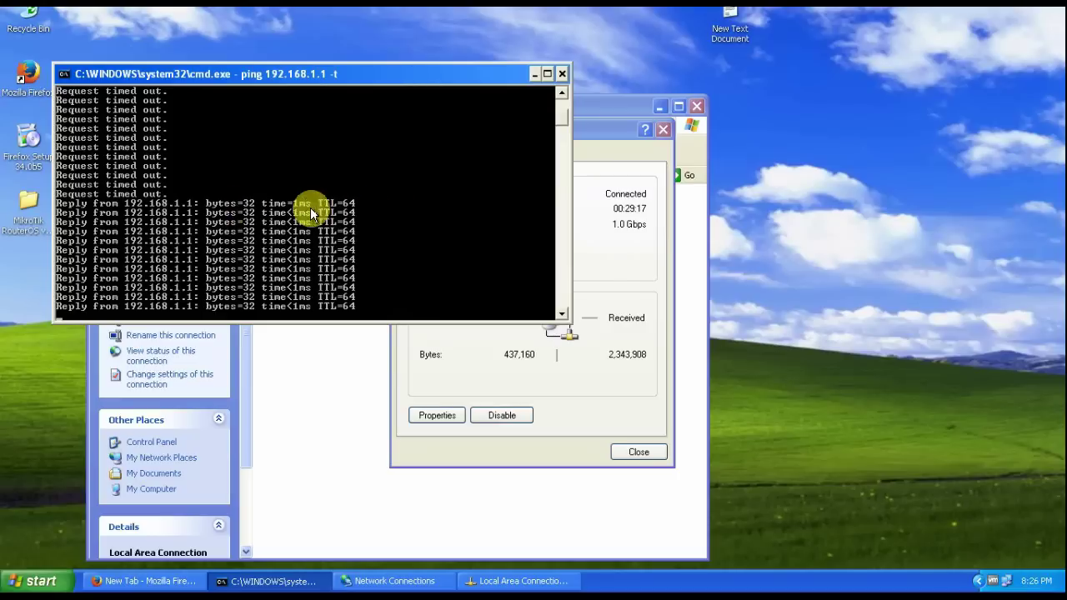
left_click(117, 583)
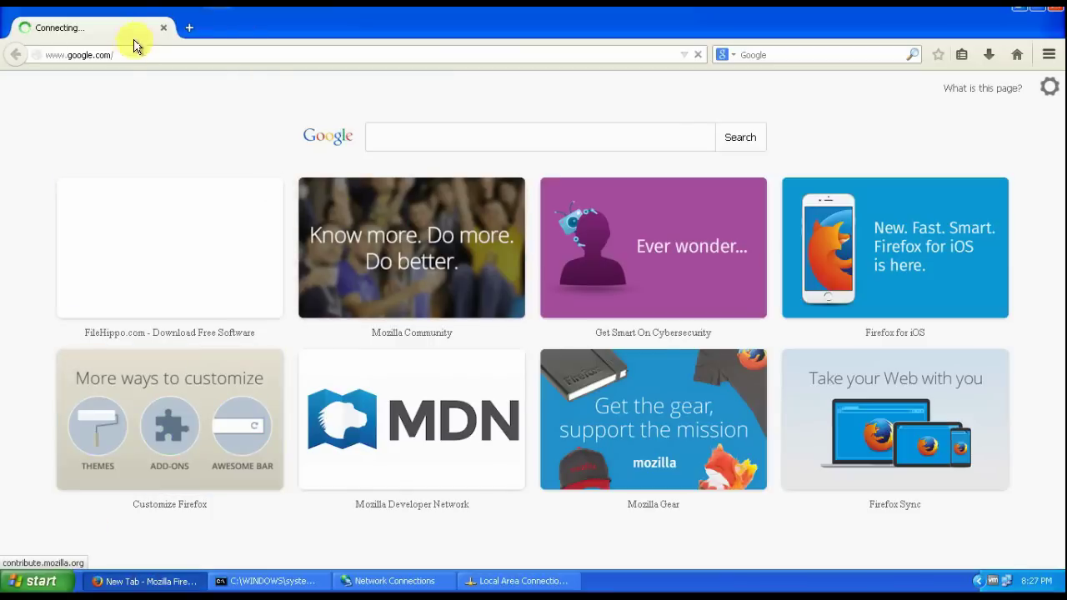
left_click(129, 53)
key("Return")
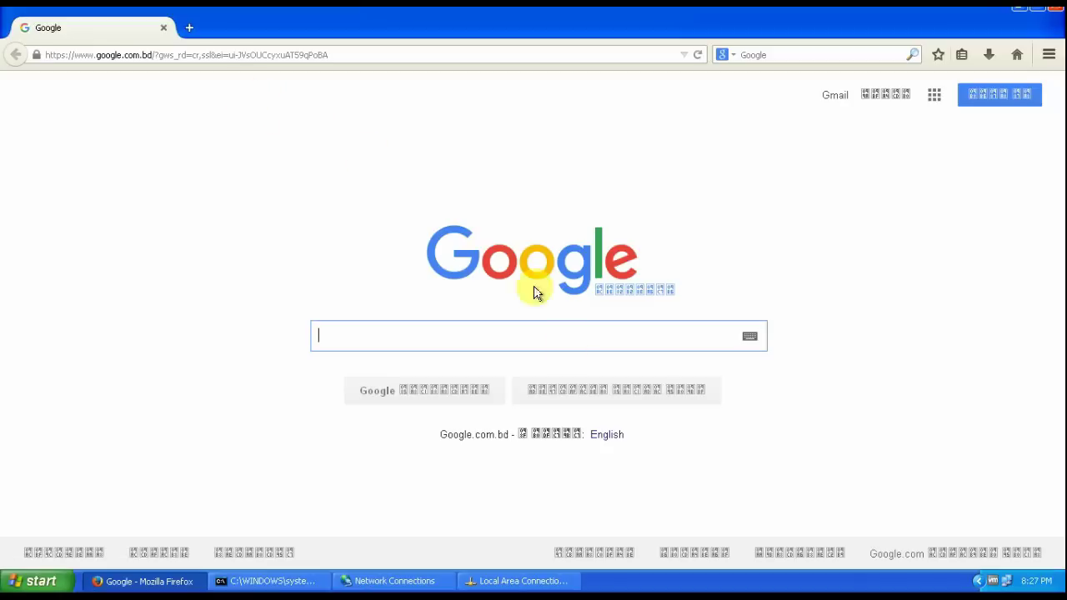
left_click(1019, 12)
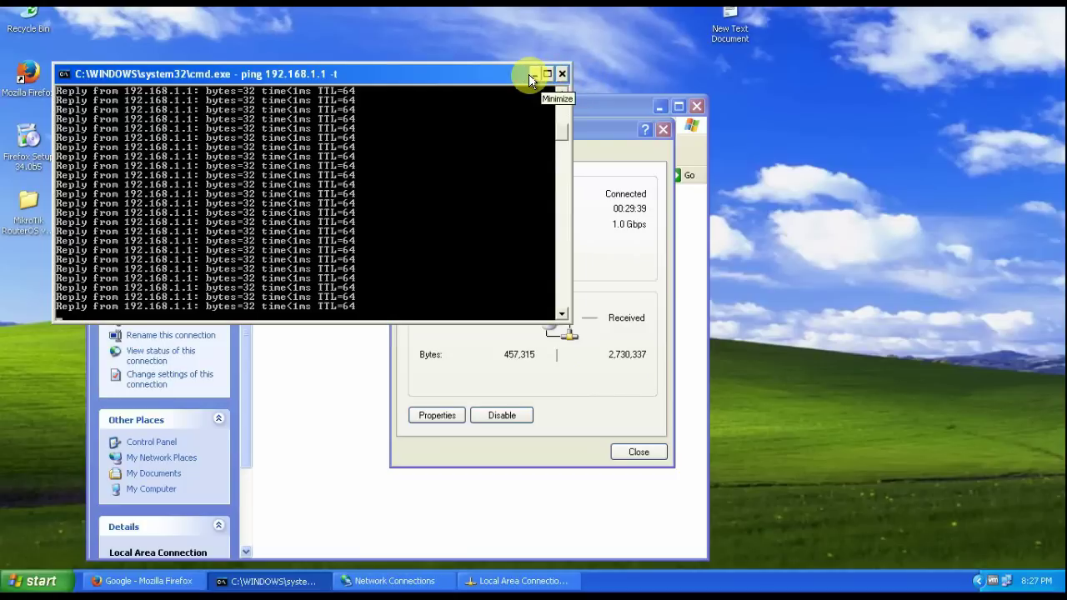
- Minimize the command prompt and Network Connections windows and move the connection status dialog away from the WinBox shortcut
left_click(563, 75)
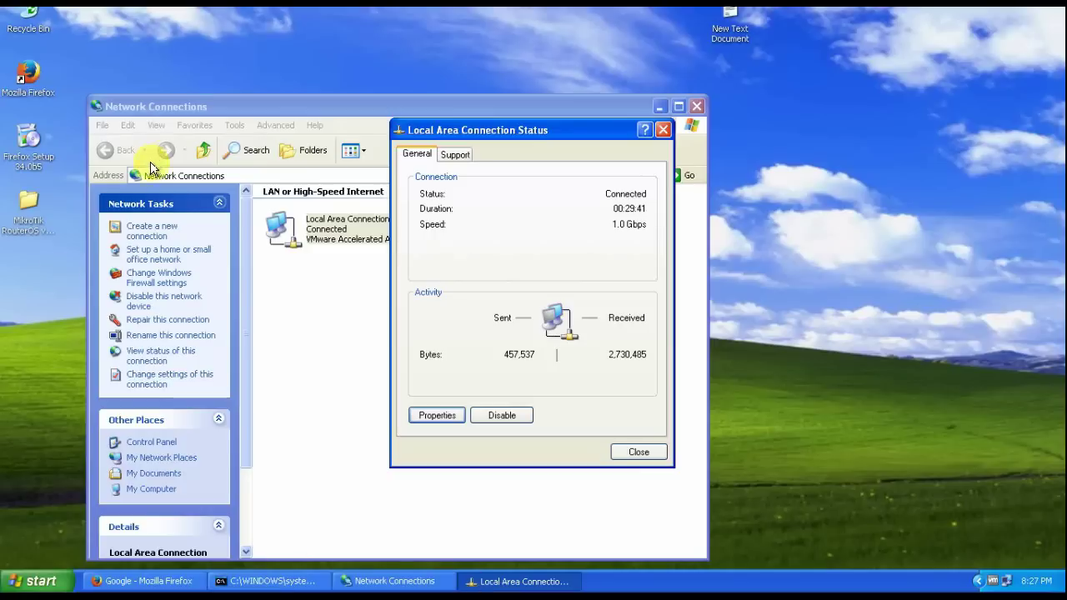
left_click(660, 107)
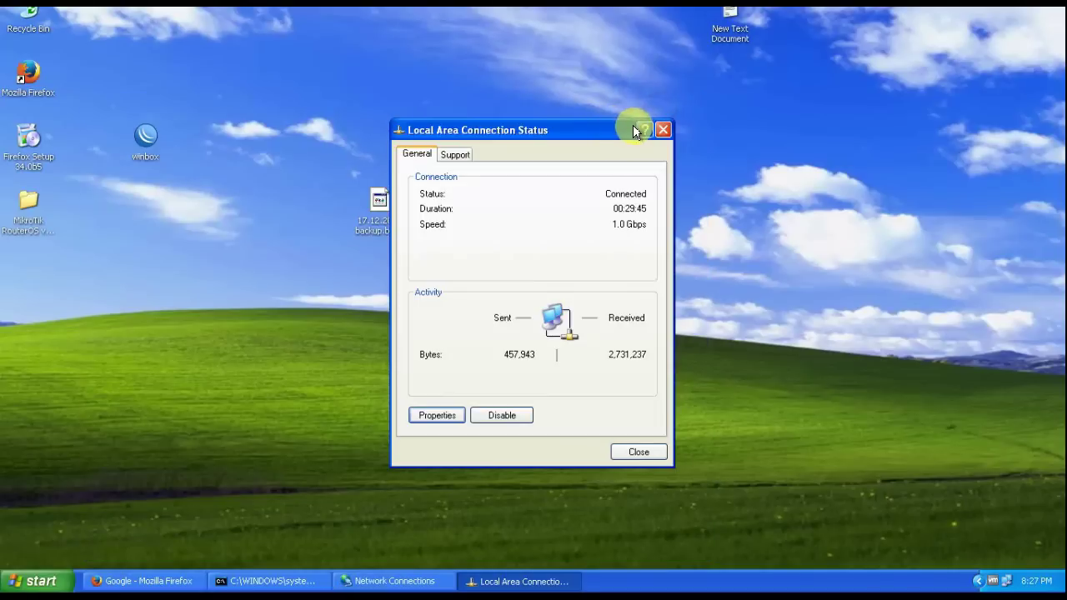
left_click_drag(613, 125, 702, 134)
- Launch WinBox from the desktop and connect to the router at 192.168.1.1 with the admin login
double_click(146, 134)
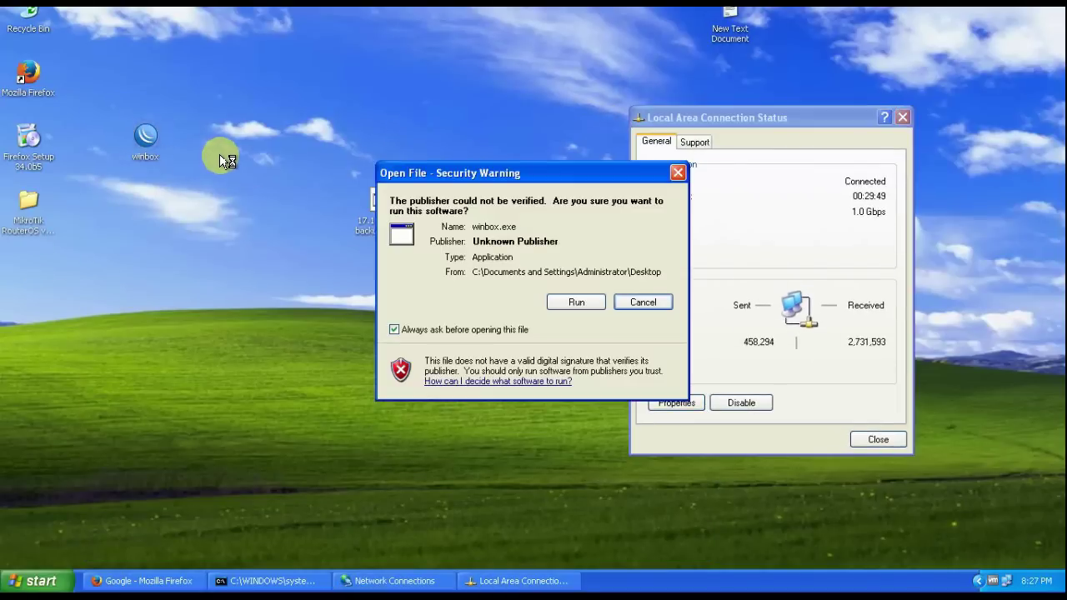
left_click(587, 302)
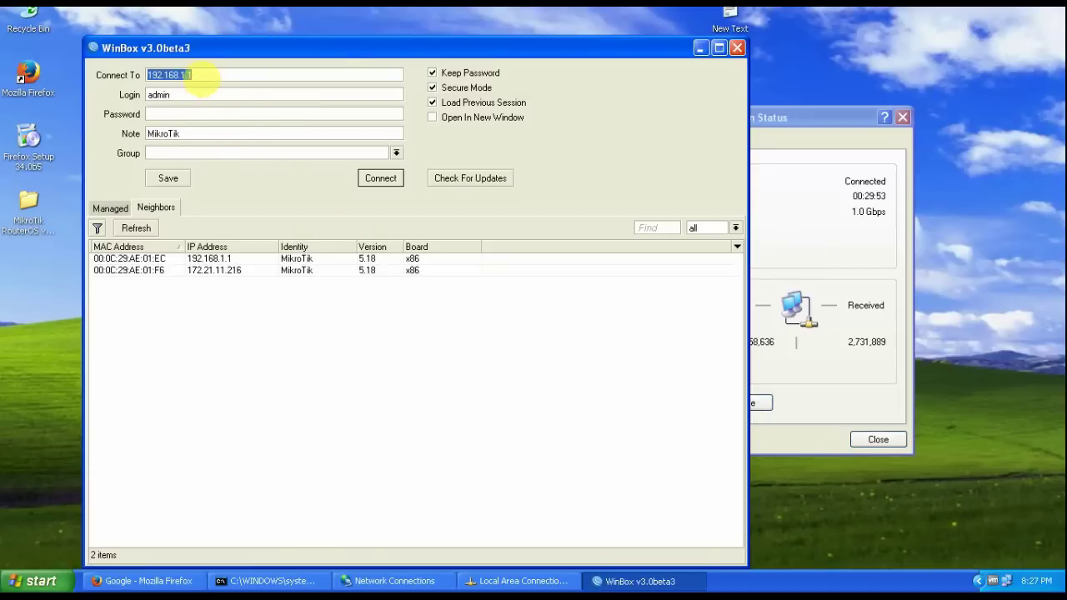
left_click(381, 179)
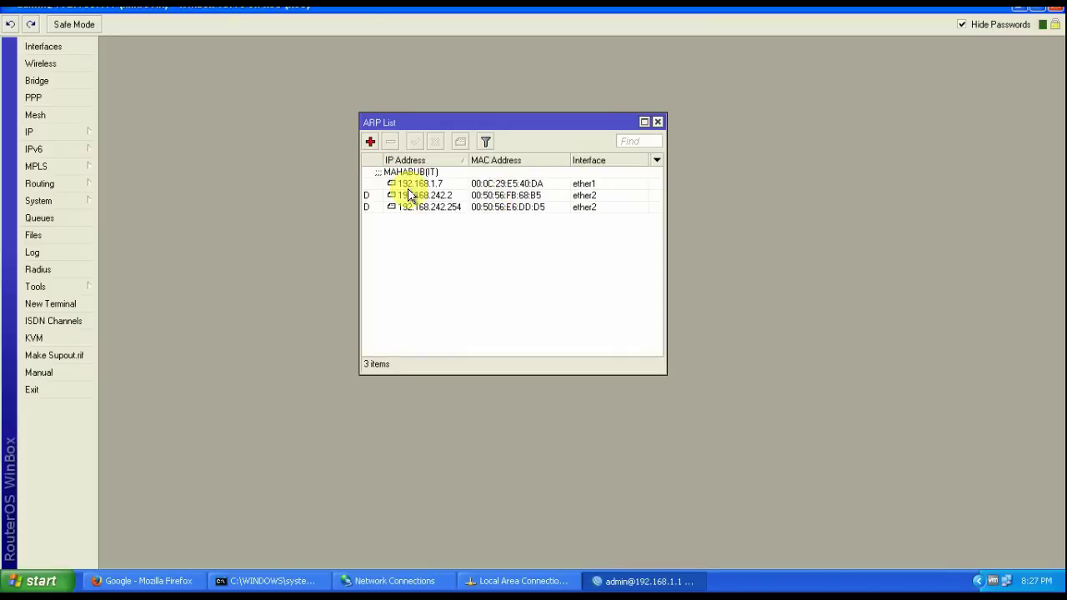
left_click(412, 184)
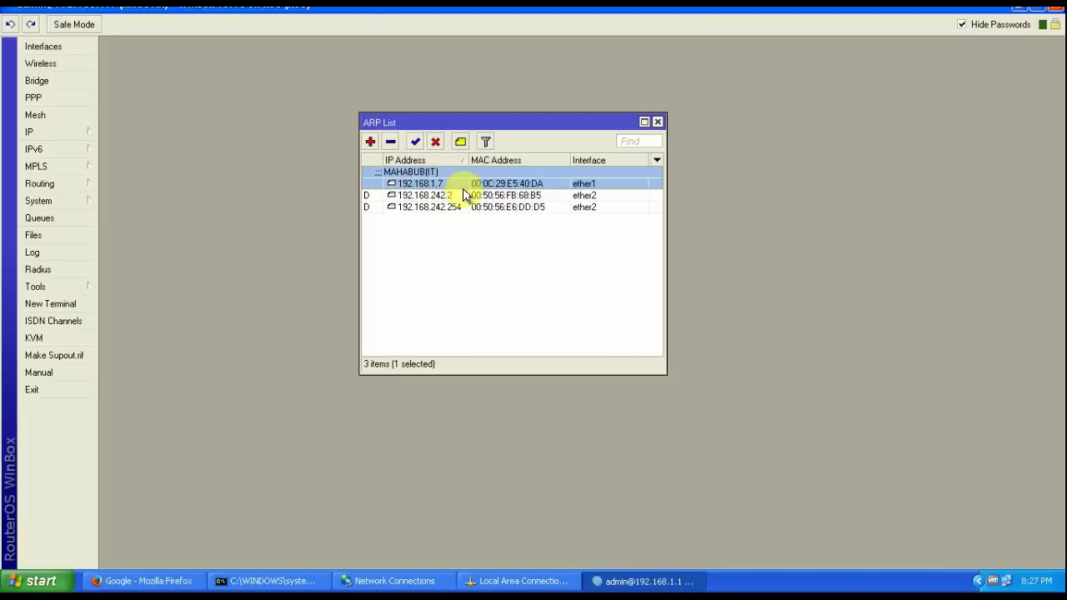
left_click(421, 256)
left_click(370, 143)
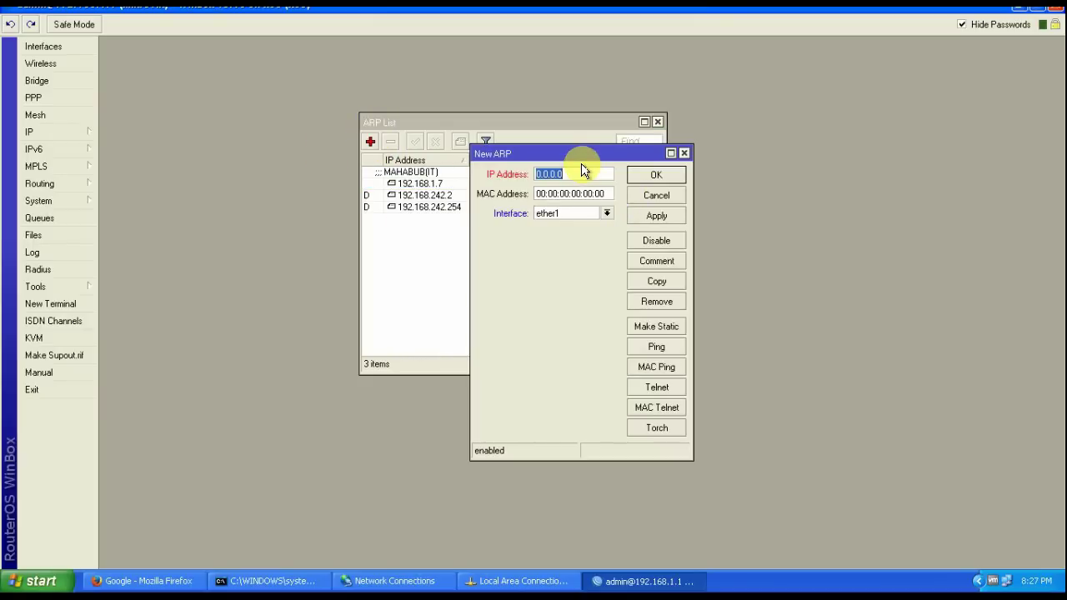
left_click(656, 196)
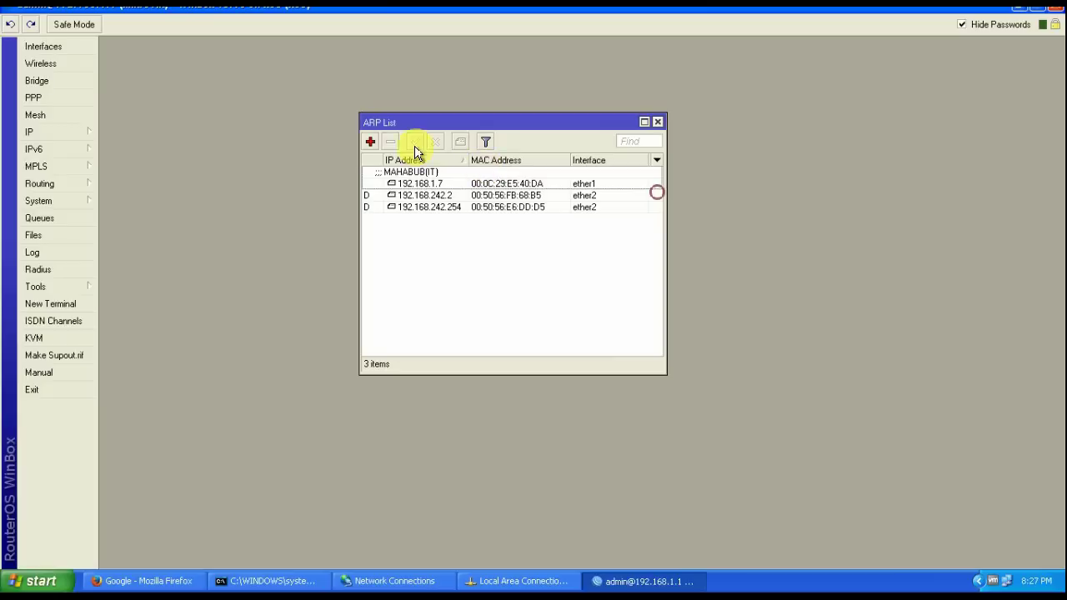
- Start a new ARP entry with IP address 192.168.1.8 and move its dialog away from the ARP list's MAC addresses
left_click(370, 143)
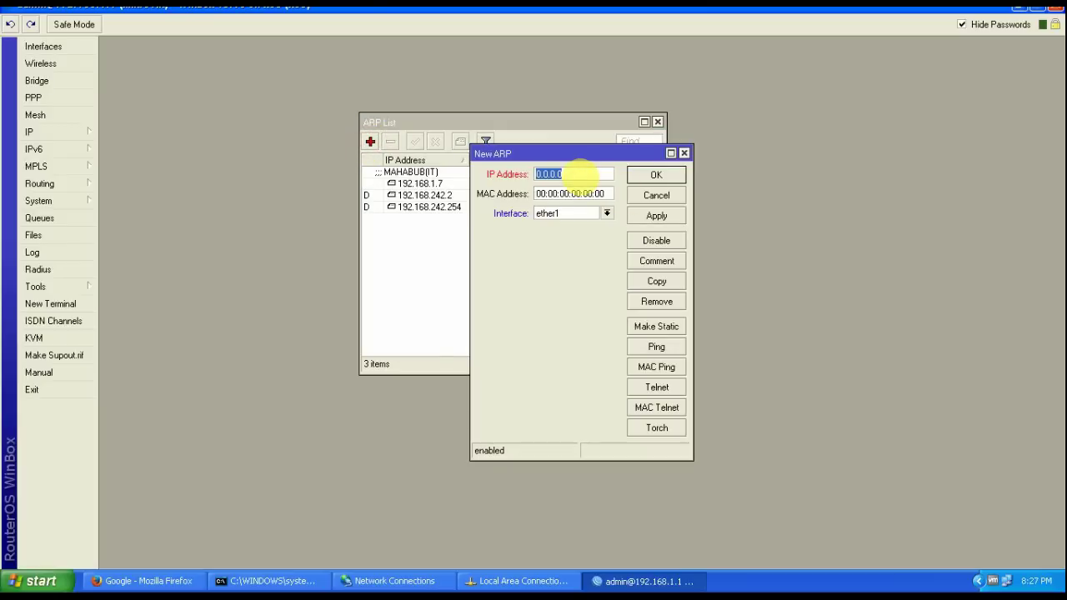
left_click(580, 175)
double_click(580, 176)
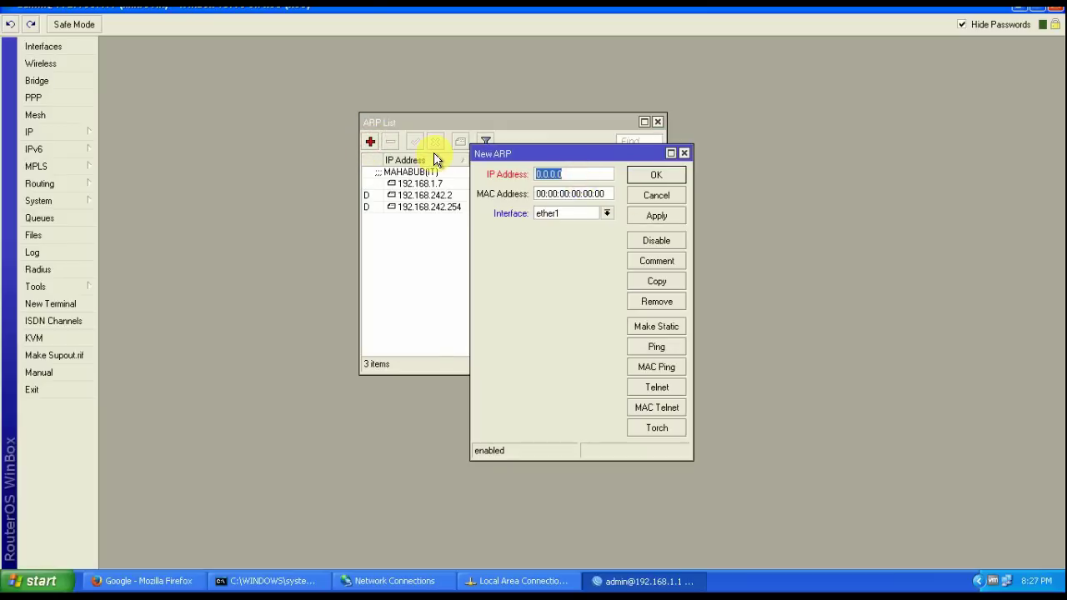
type("192.168.1.8")
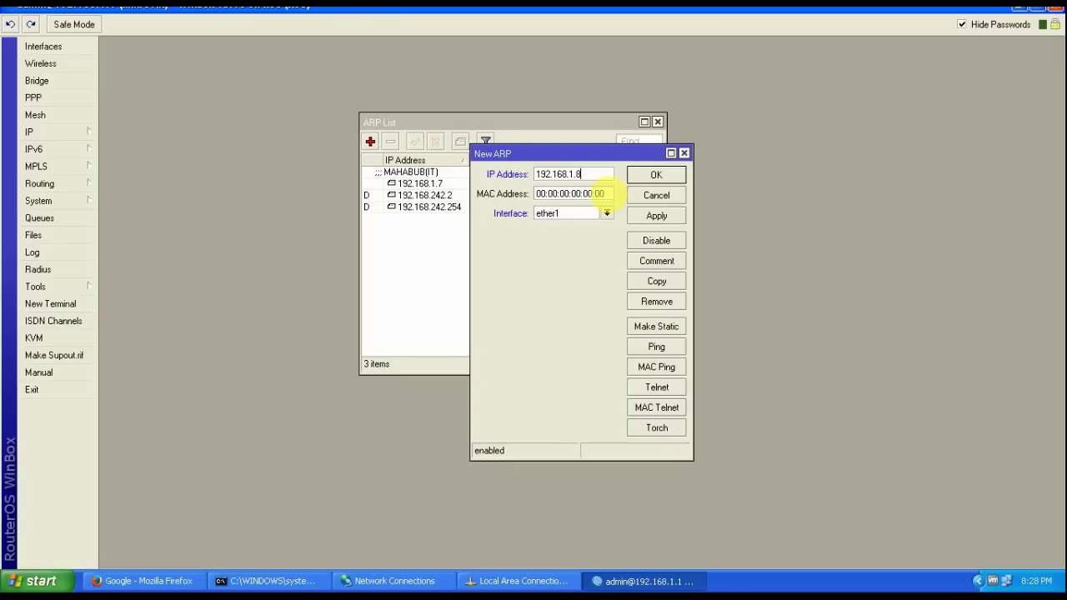
double_click(598, 193)
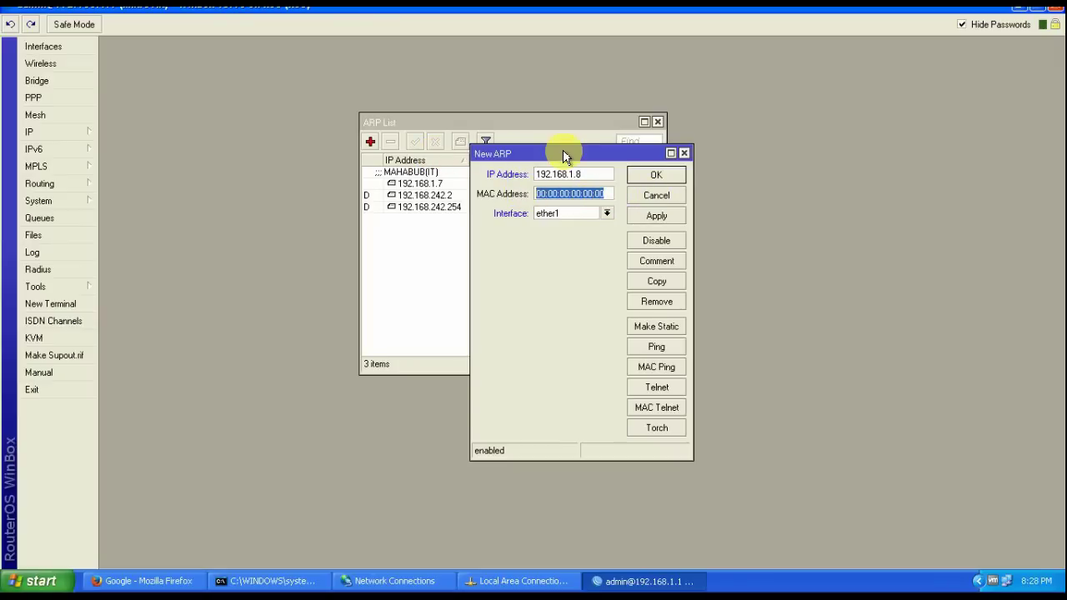
left_click_drag(562, 155, 679, 135)
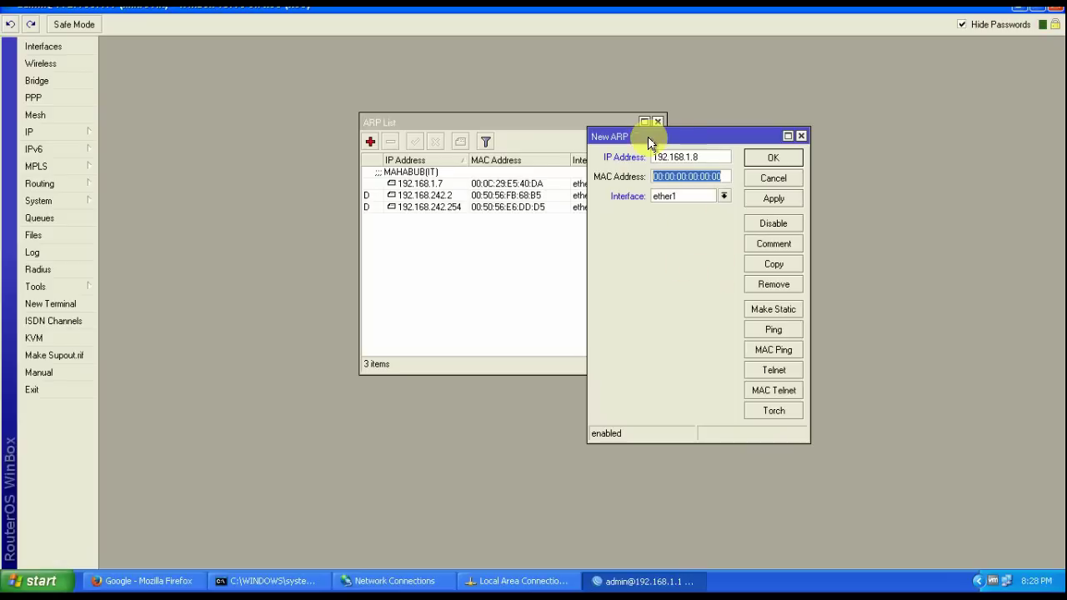
double_click(708, 157)
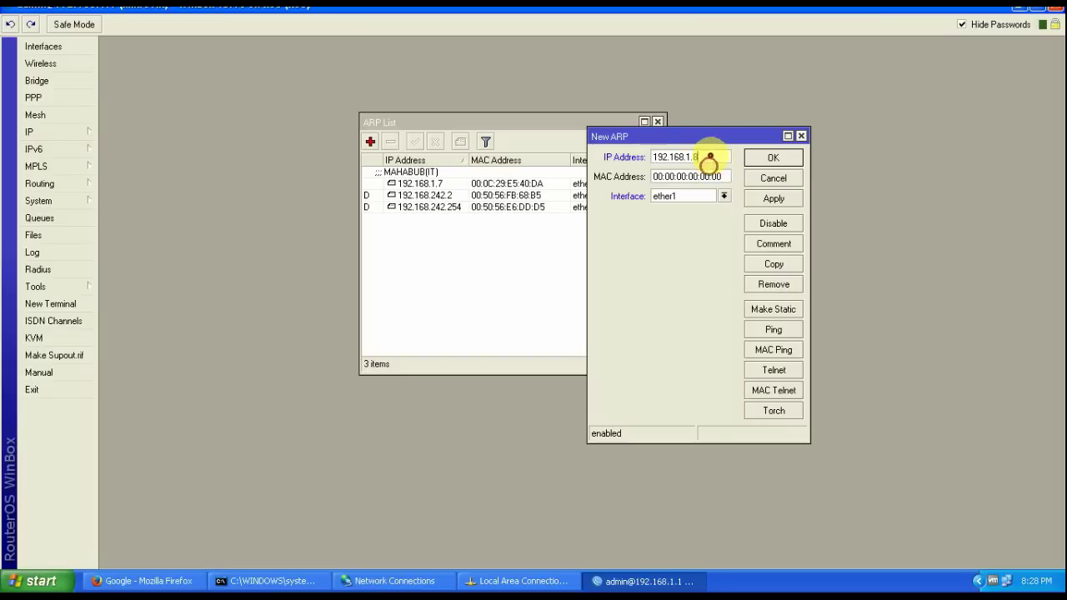
- Give the new 192.168.1.8 ARP entry the same MAC address as 192.168.1.7, 00:0C:29:E5:40:DA, and save it
left_click(724, 177)
left_click_drag(723, 177, 623, 176)
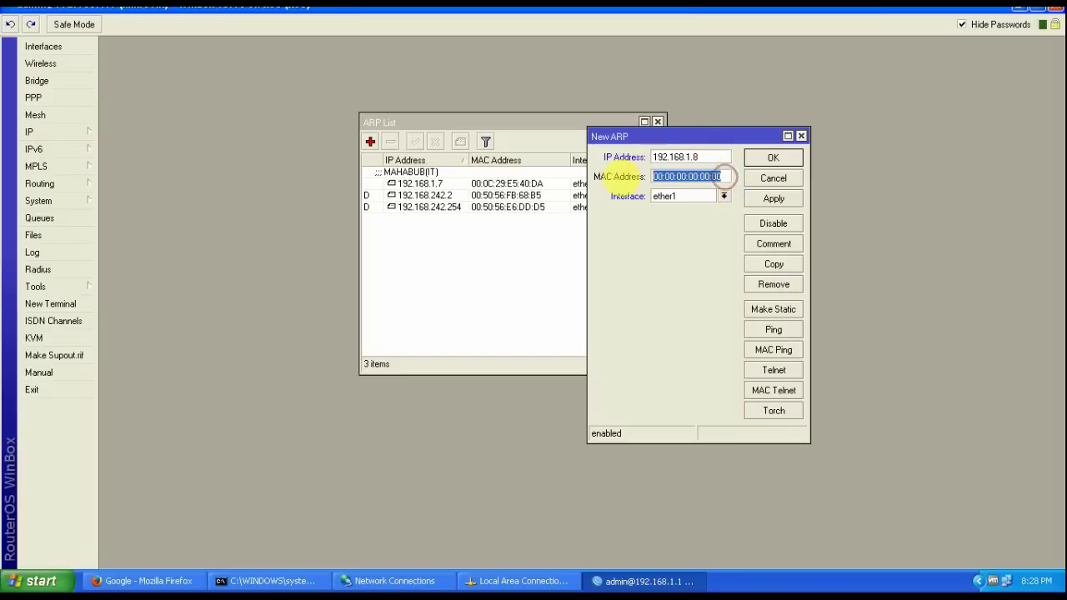
left_click(493, 185)
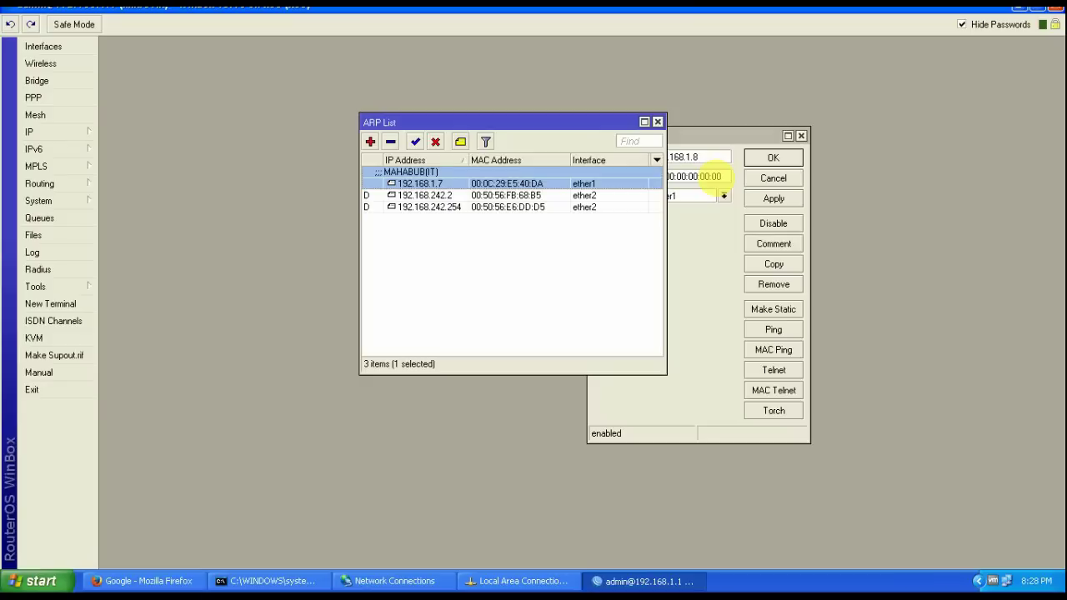
left_click(723, 177)
left_click_drag(723, 177, 657, 176)
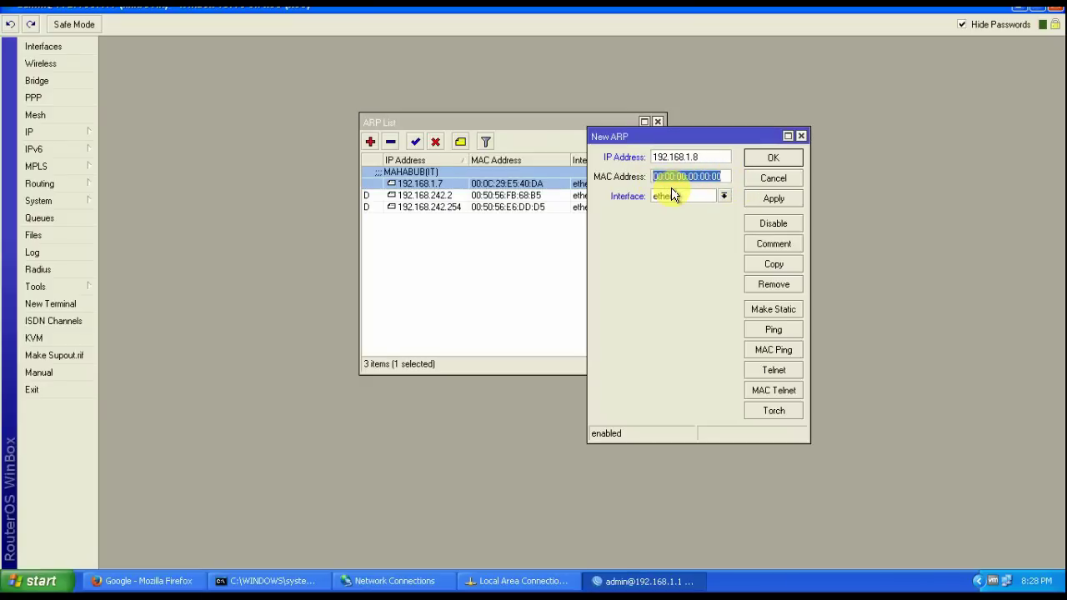
left_click_drag(627, 136, 692, 132)
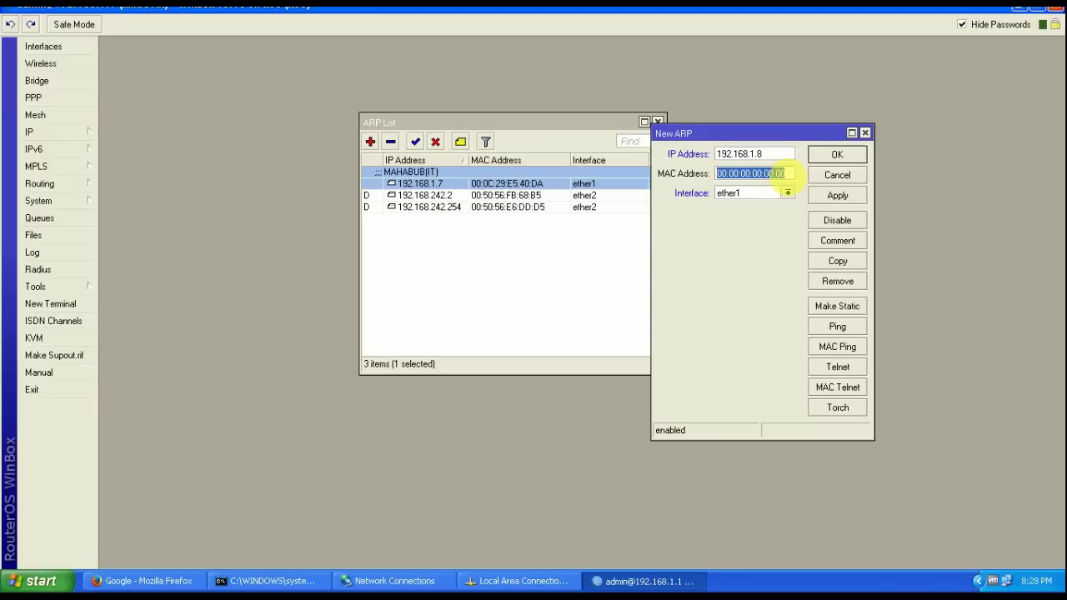
type("00:0C:E5:40:DA")
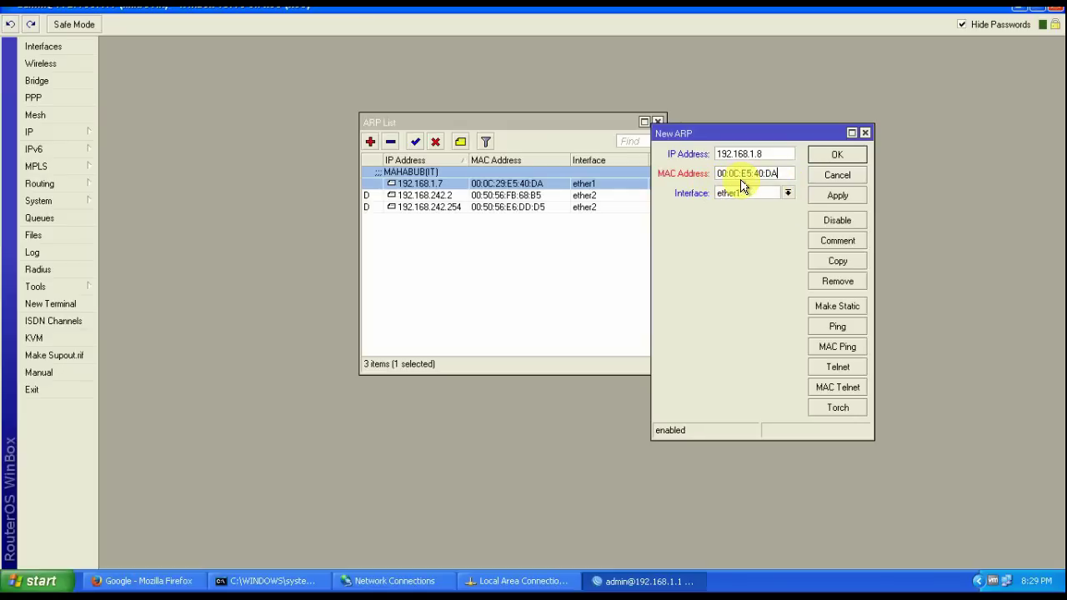
left_click(770, 174)
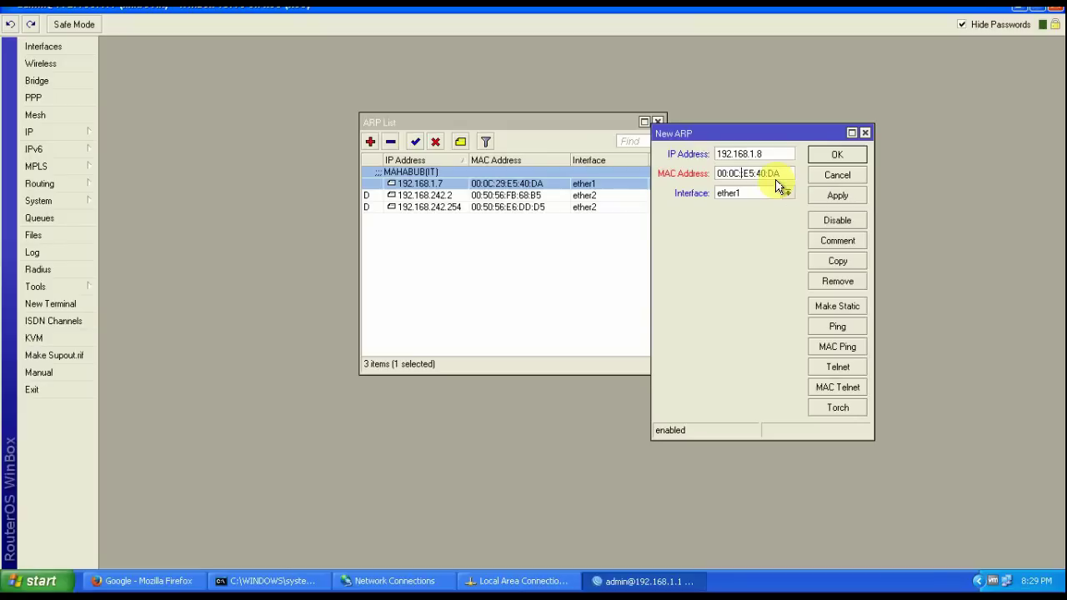
type("29")
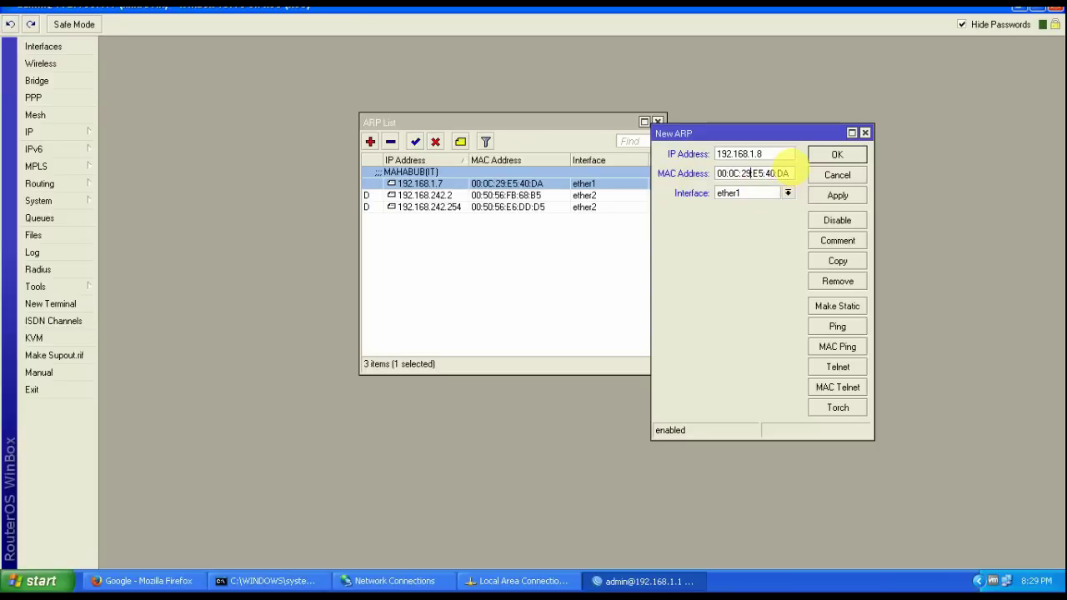
left_click_drag(790, 172, 696, 173)
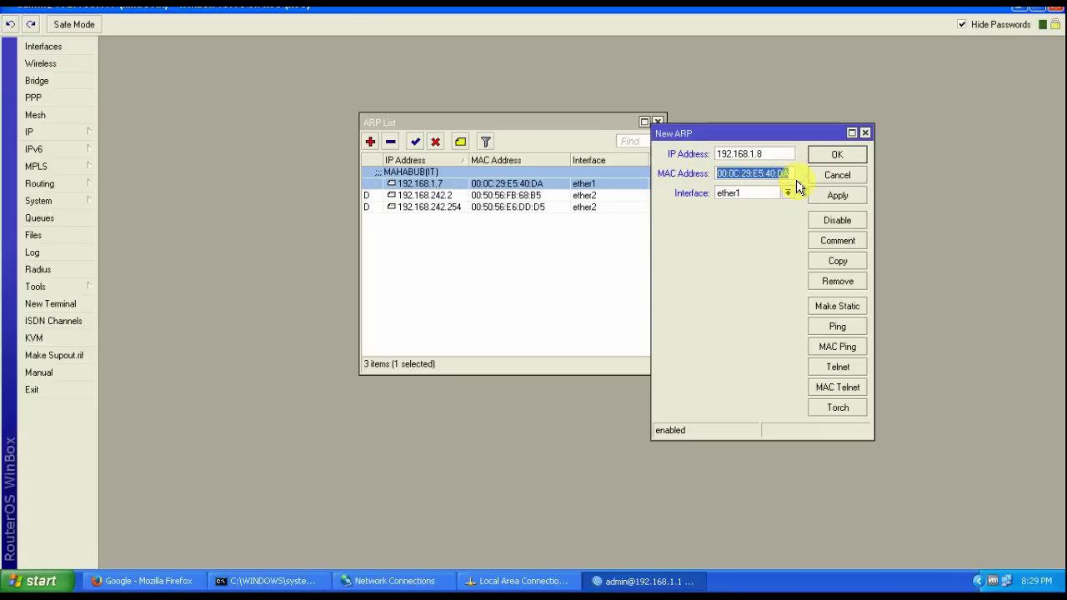
left_click(834, 198)
left_click(836, 154)
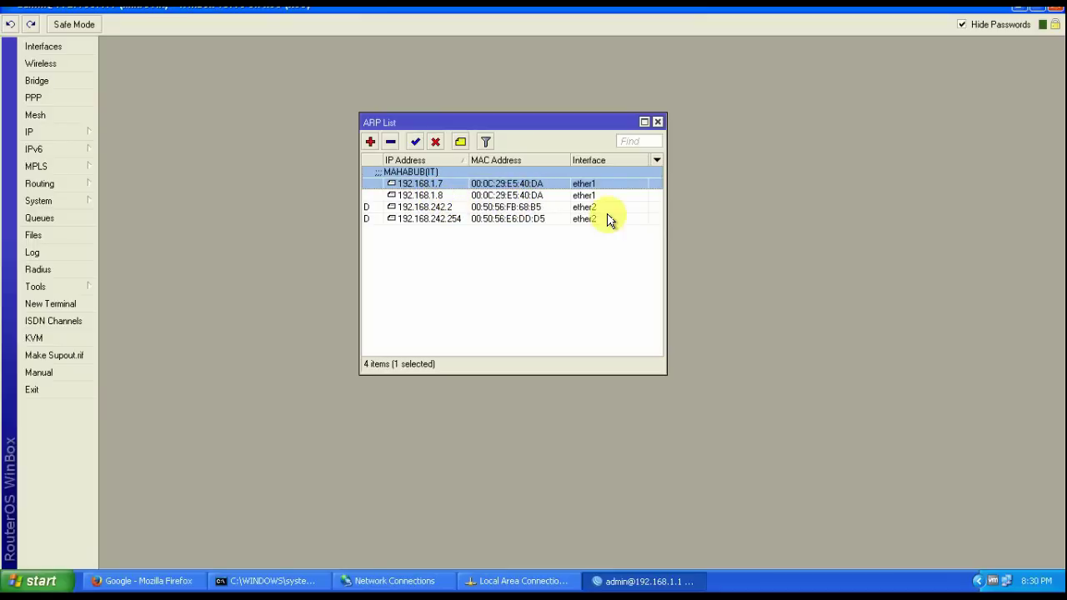
- Close the router session, set the Local Area Connection's TCP/IP address to 192.168.1.8, and apply the change
left_click(1054, 10)
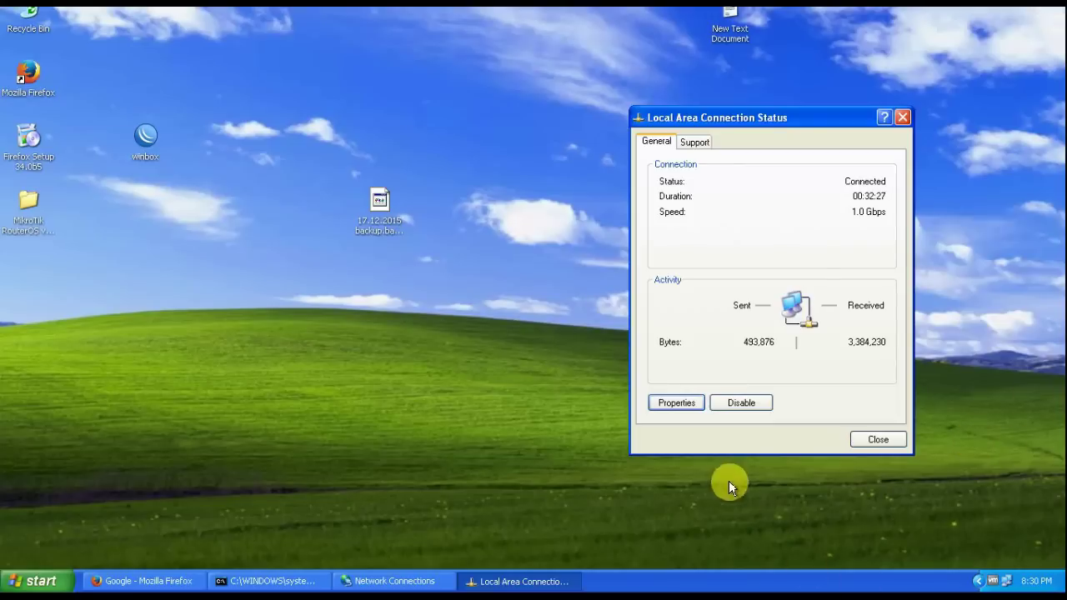
left_click(681, 405)
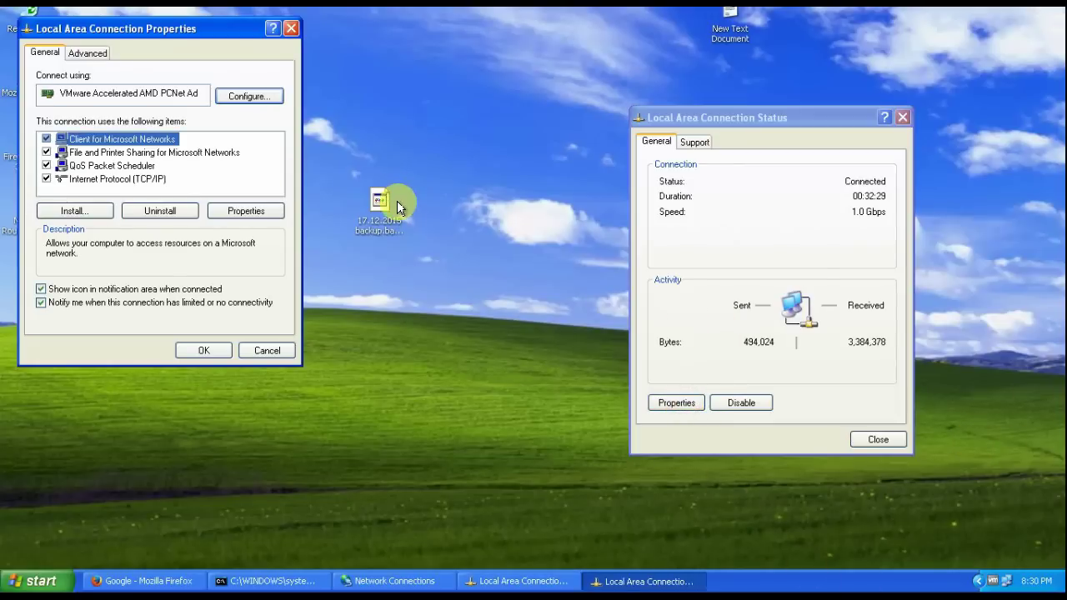
double_click(108, 178)
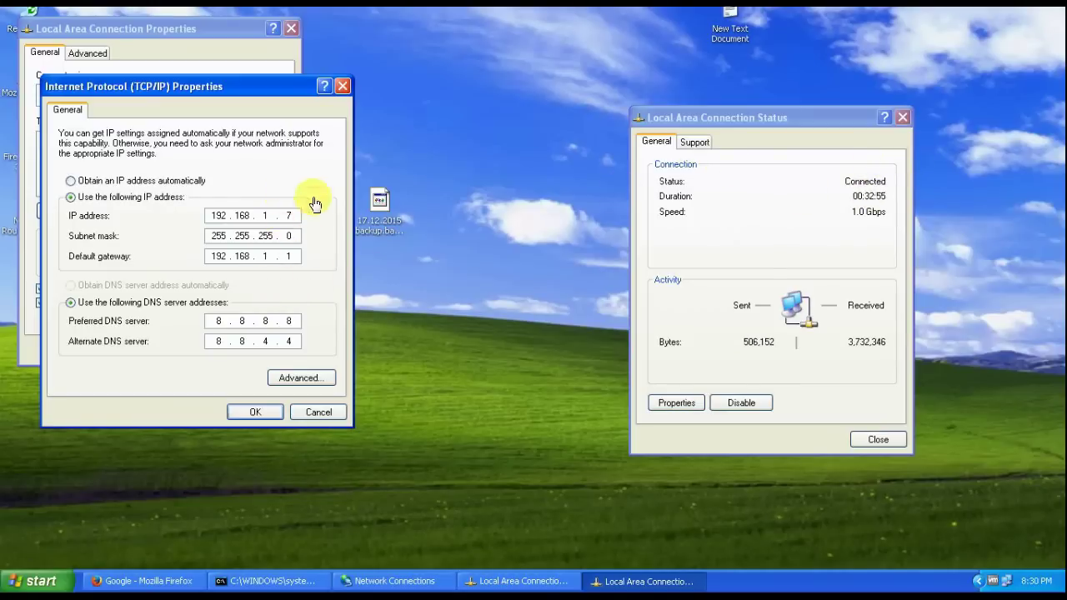
left_click(286, 215)
type("8")
left_click(265, 416)
left_click(207, 350)
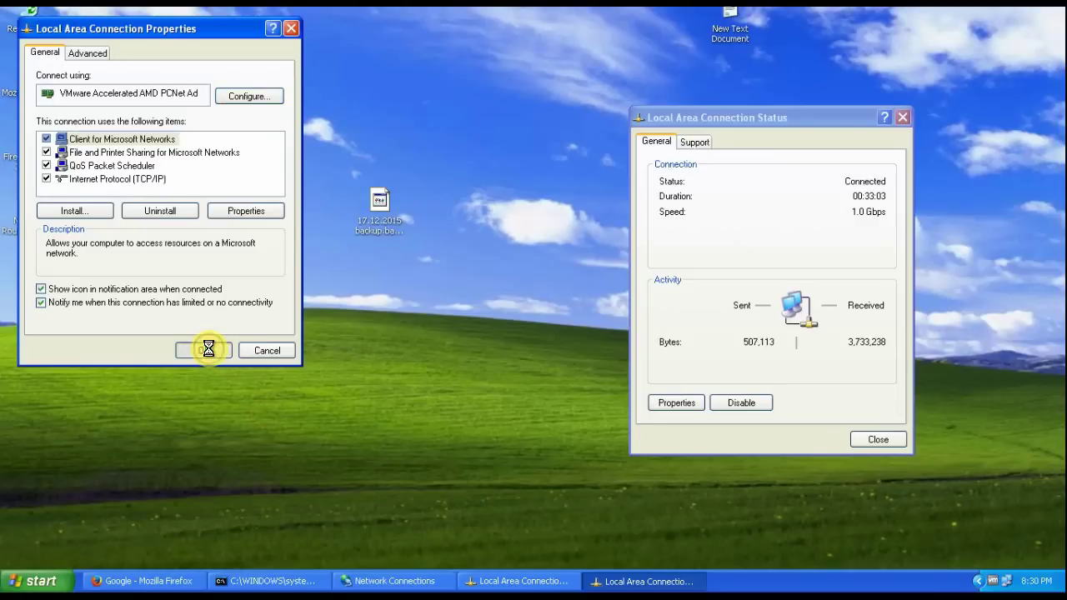
- Check the running ping to 192.168.1.1 in the command prompt and close the Google page in Firefox
left_click(276, 581)
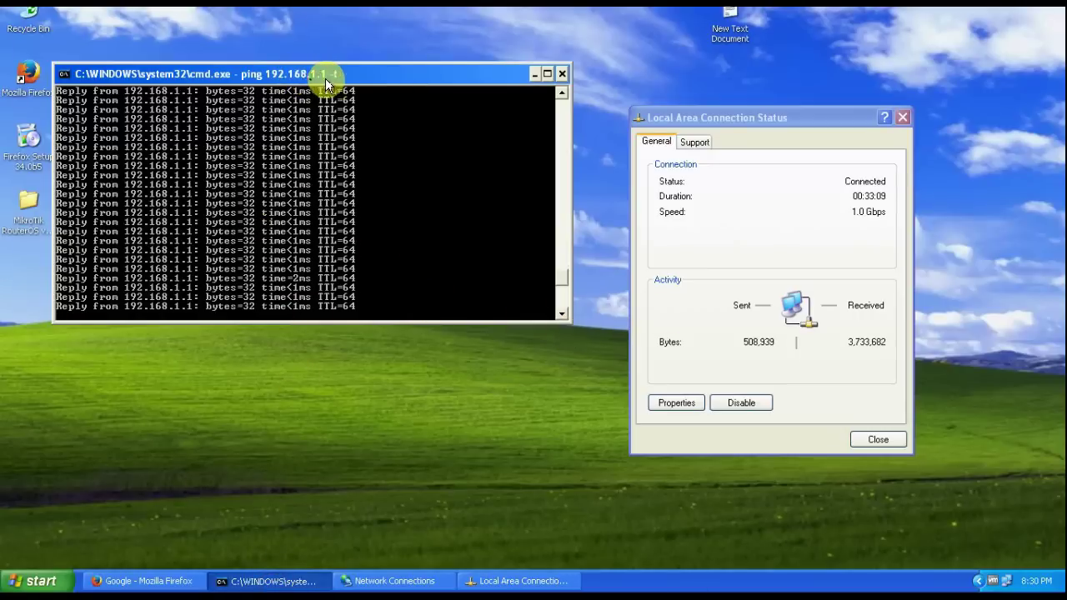
left_click_drag(325, 78, 431, 68)
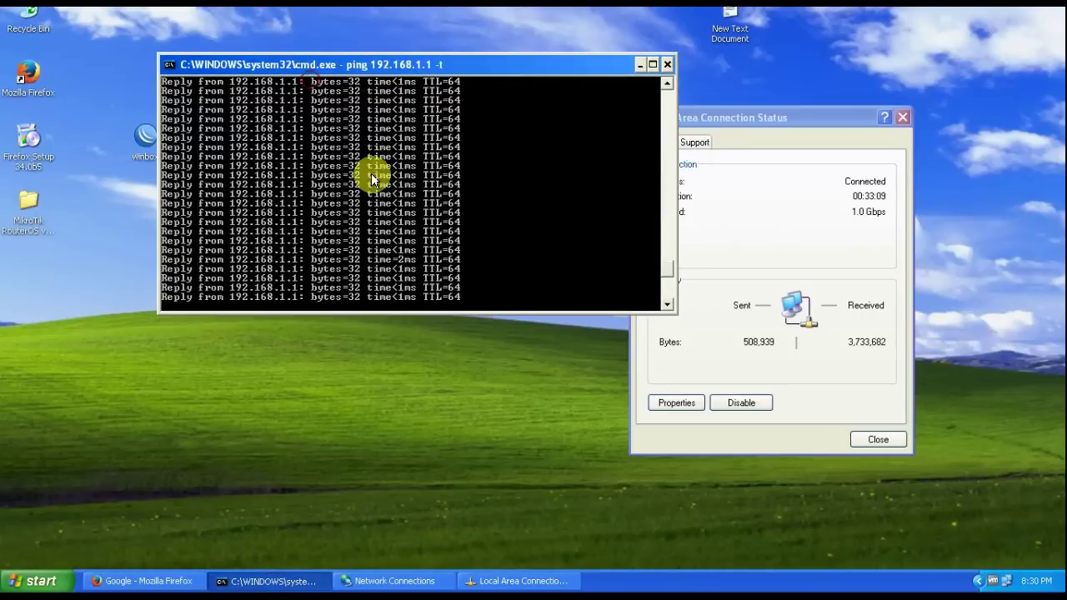
left_click(145, 582)
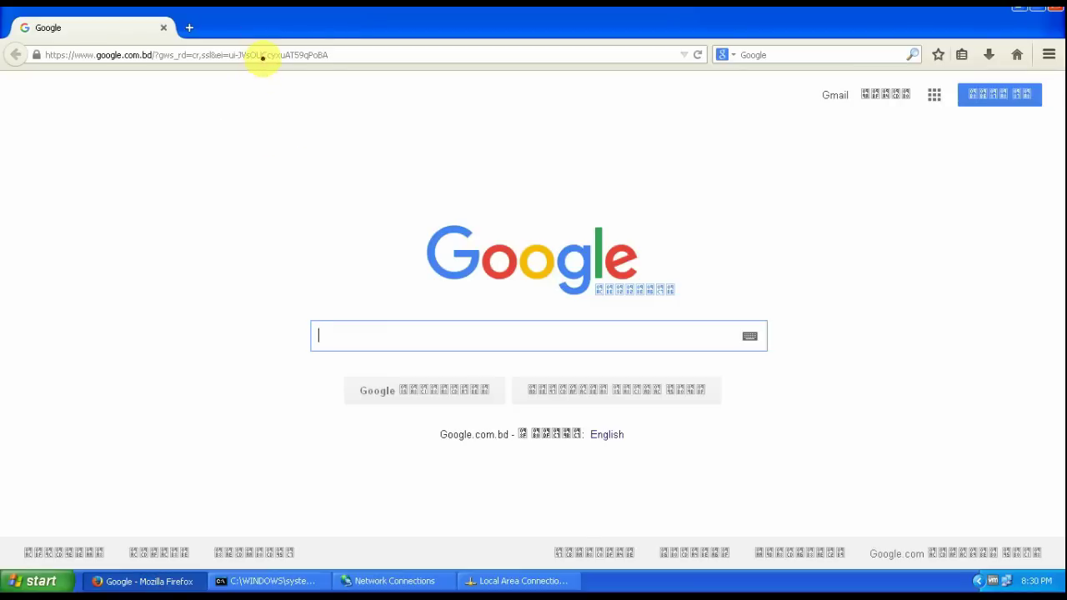
left_click(263, 57)
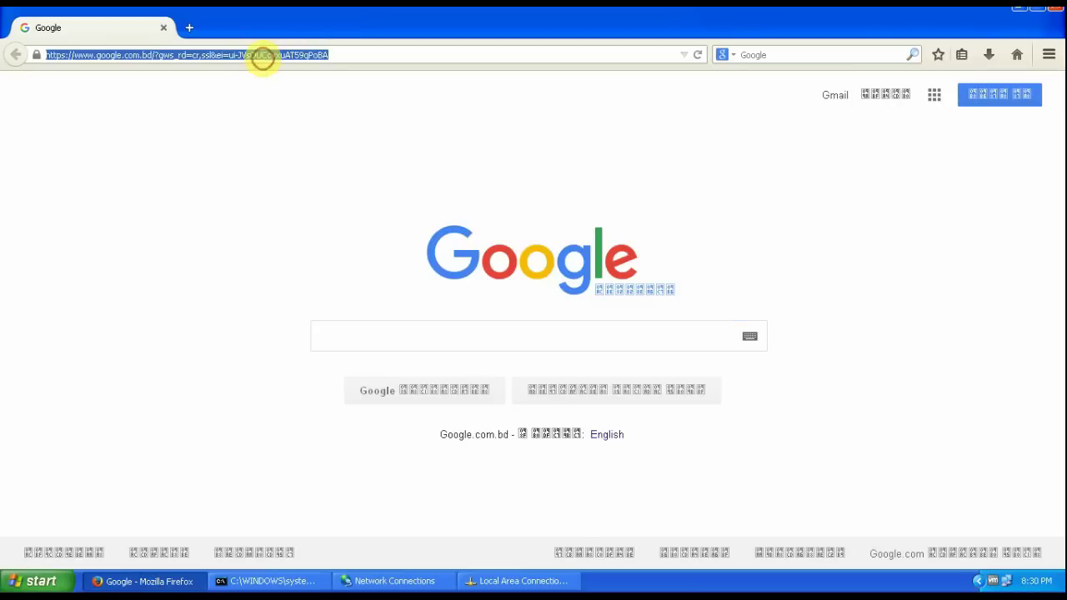
left_click(165, 29)
- Relaunch Firefox, load google.com to test internet access, and close the browser
double_click(40, 86)
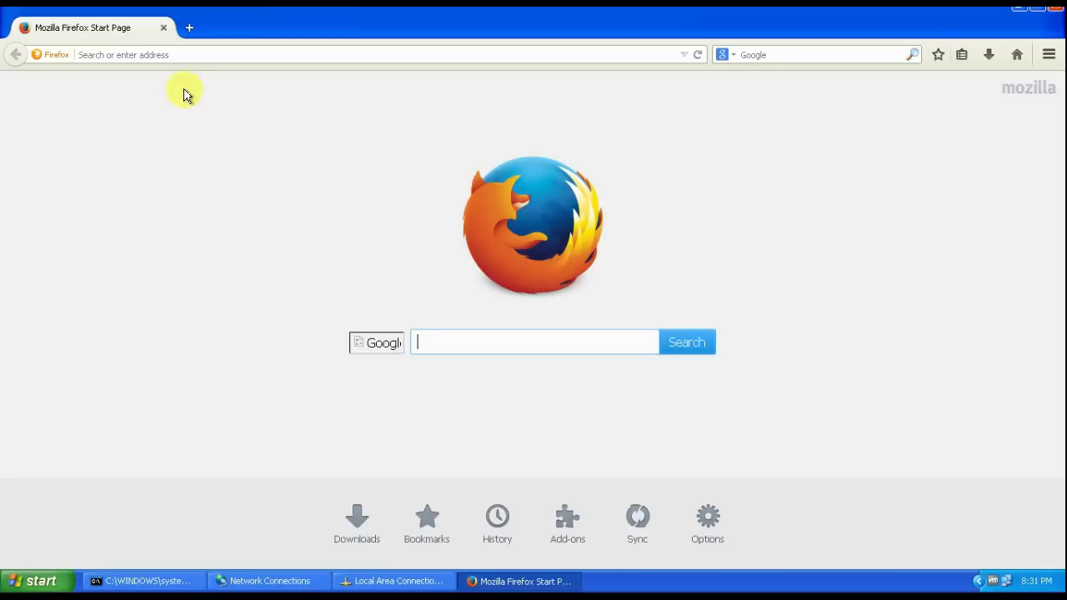
left_click(174, 54)
type("go")
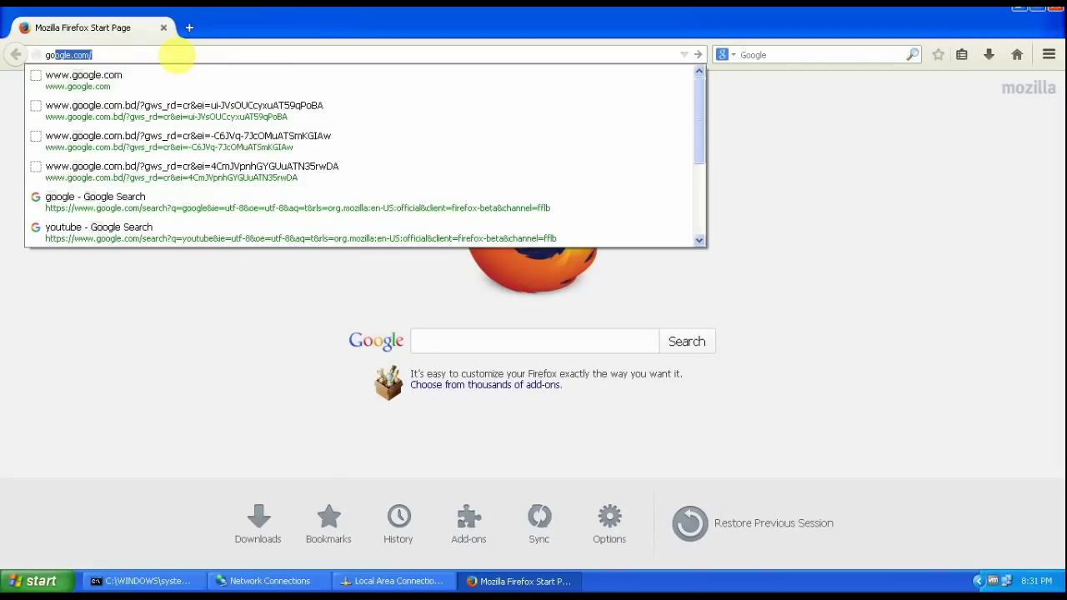
type("ogle")
key("Return")
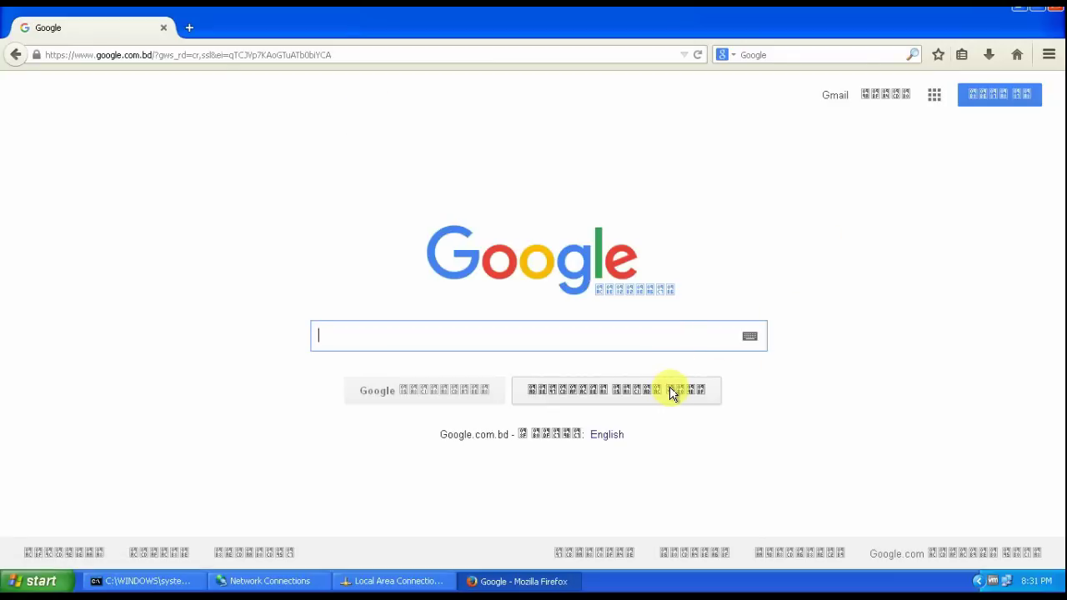
left_click(1054, 9)
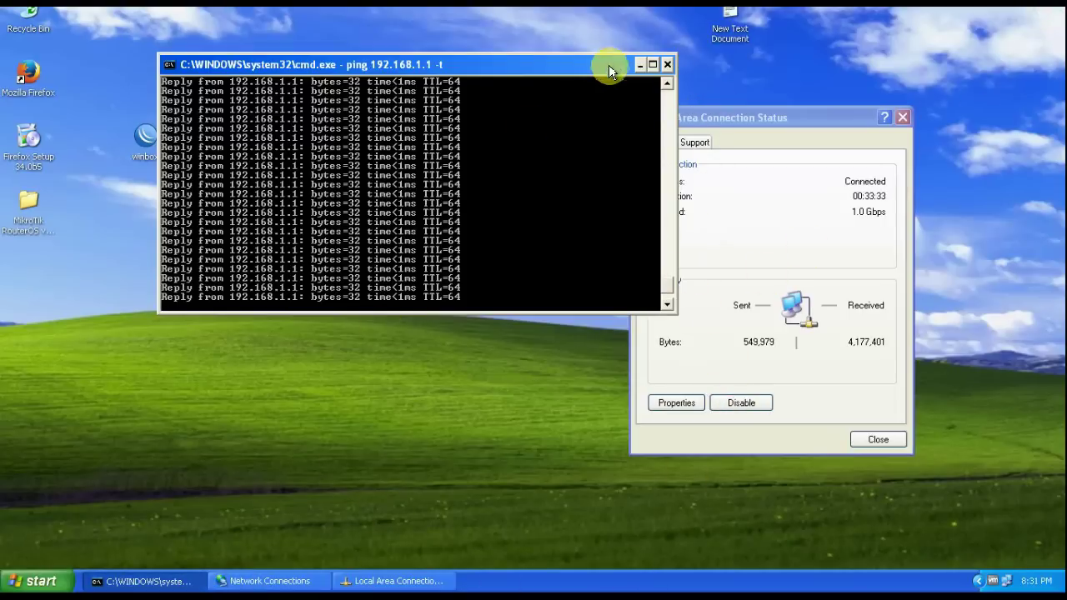
- Close the ping command prompt, run WinBox from the desktop, and reconnect to the router
left_click(669, 64)
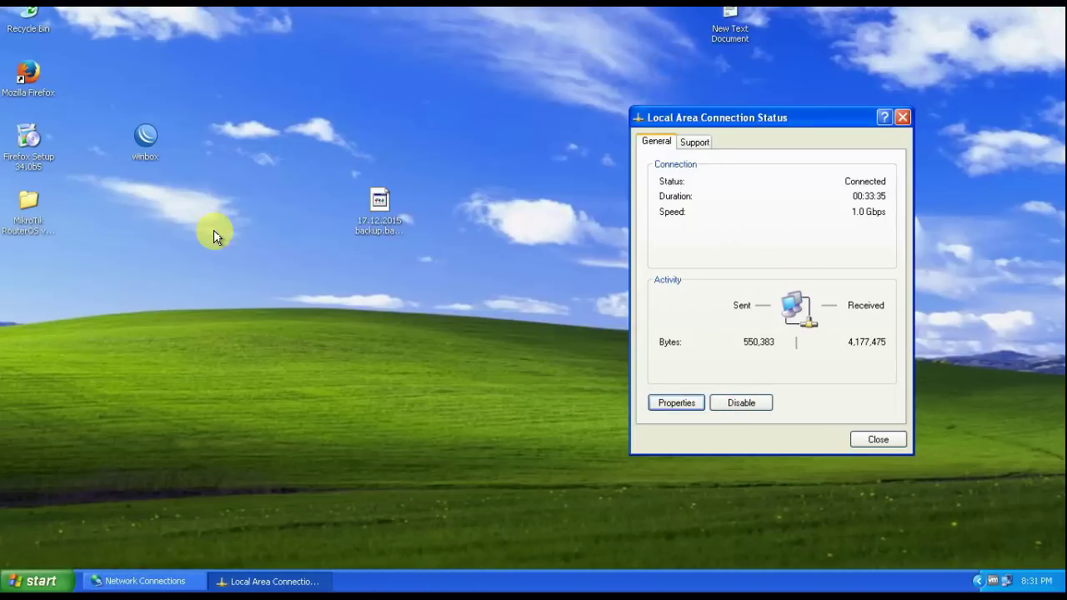
double_click(151, 146)
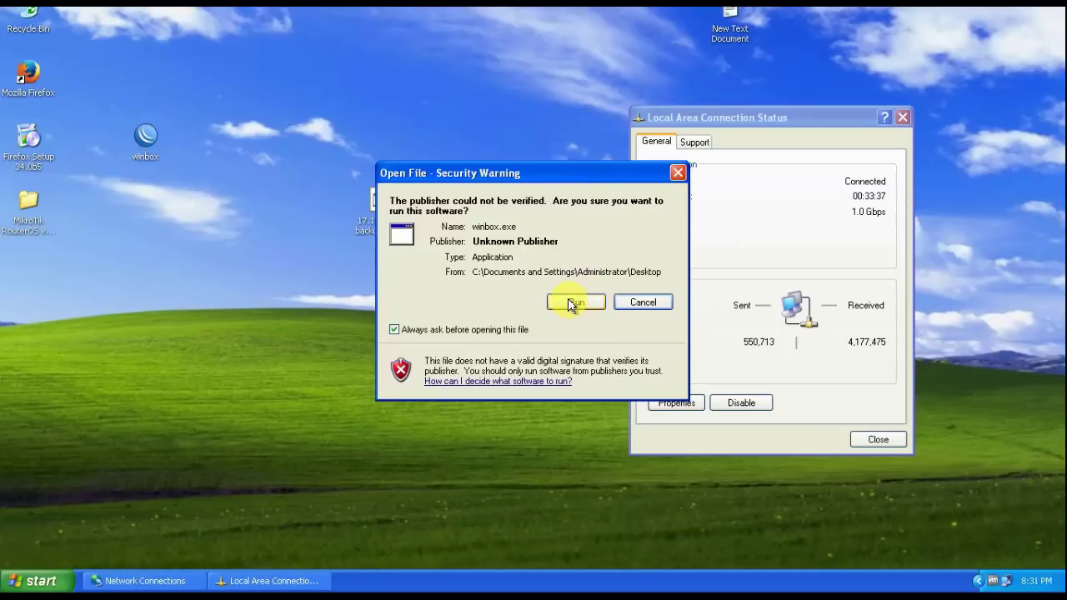
left_click(572, 302)
left_click(381, 179)
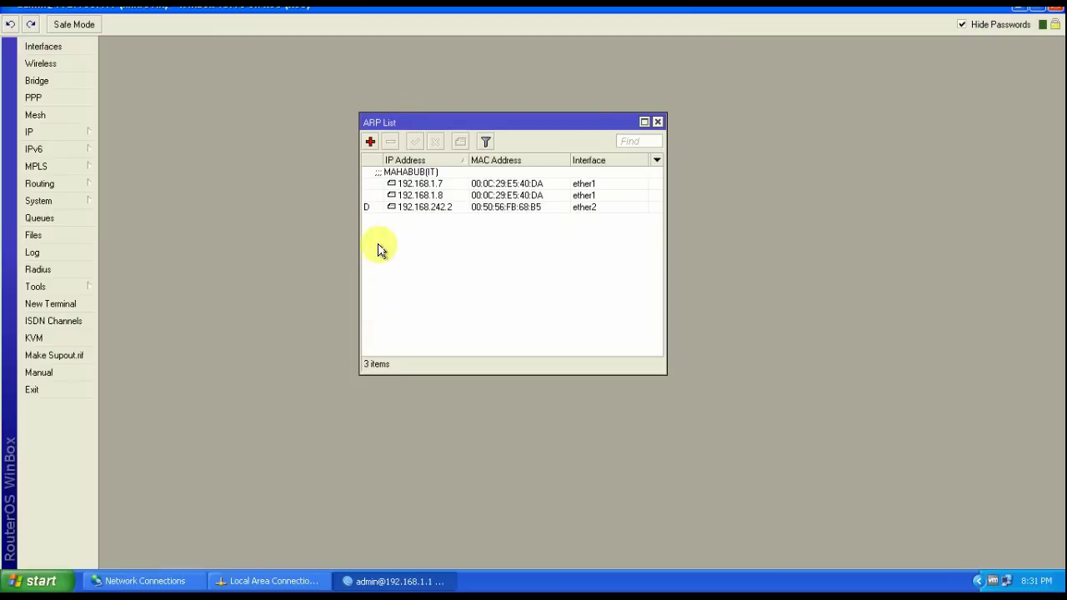
left_click(370, 143)
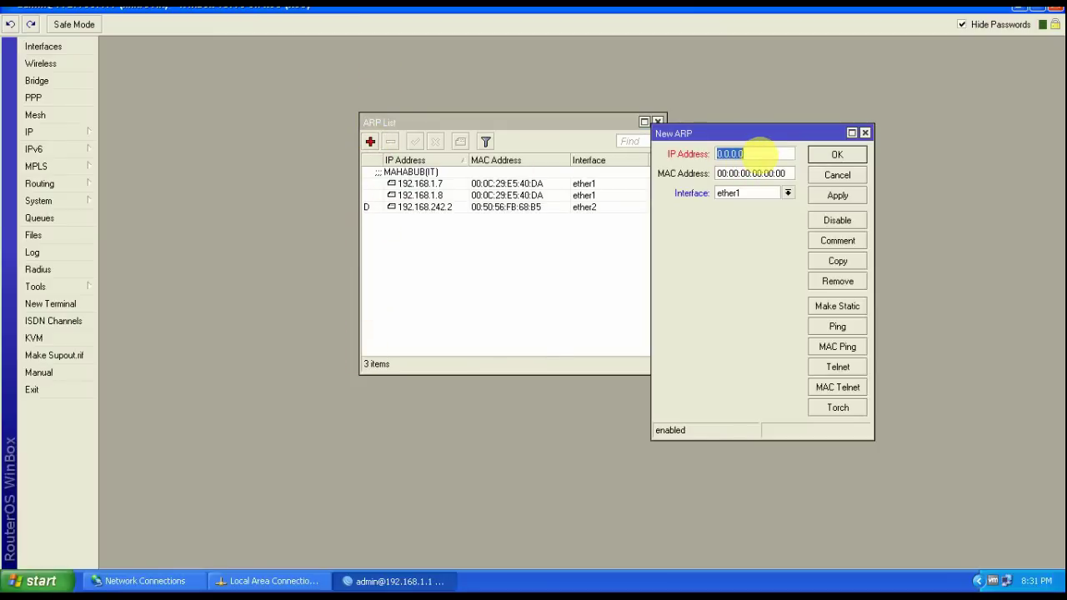
type("1")
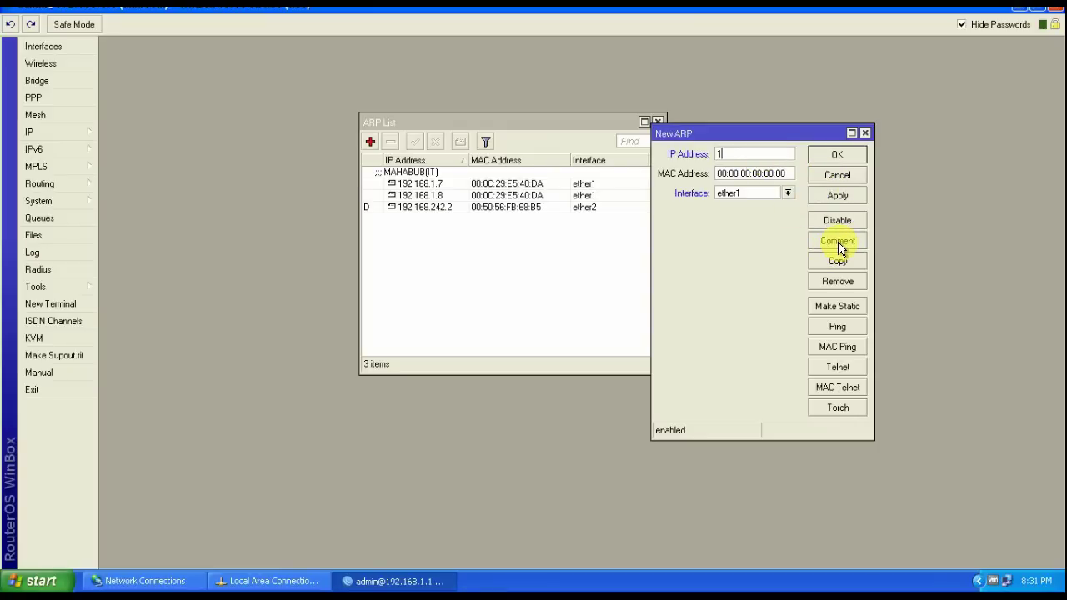
left_click(787, 193)
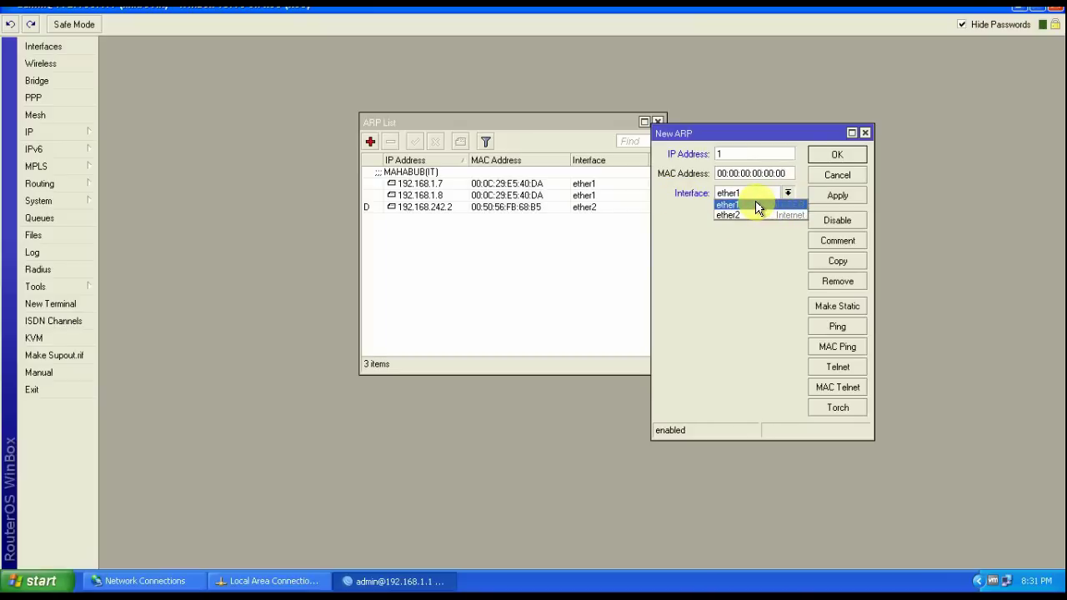
left_click(757, 206)
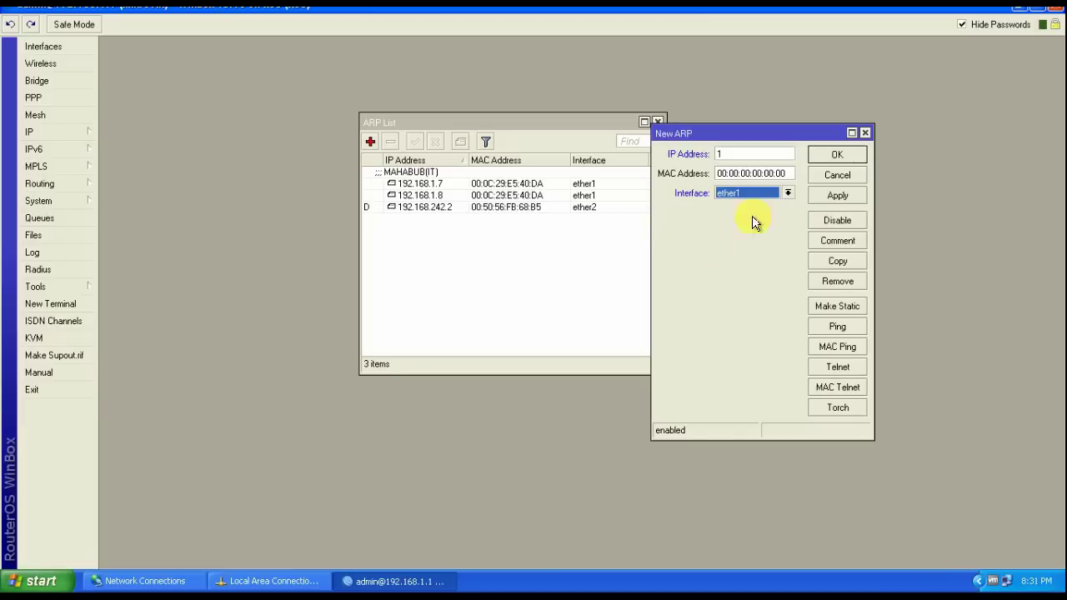
left_click(837, 175)
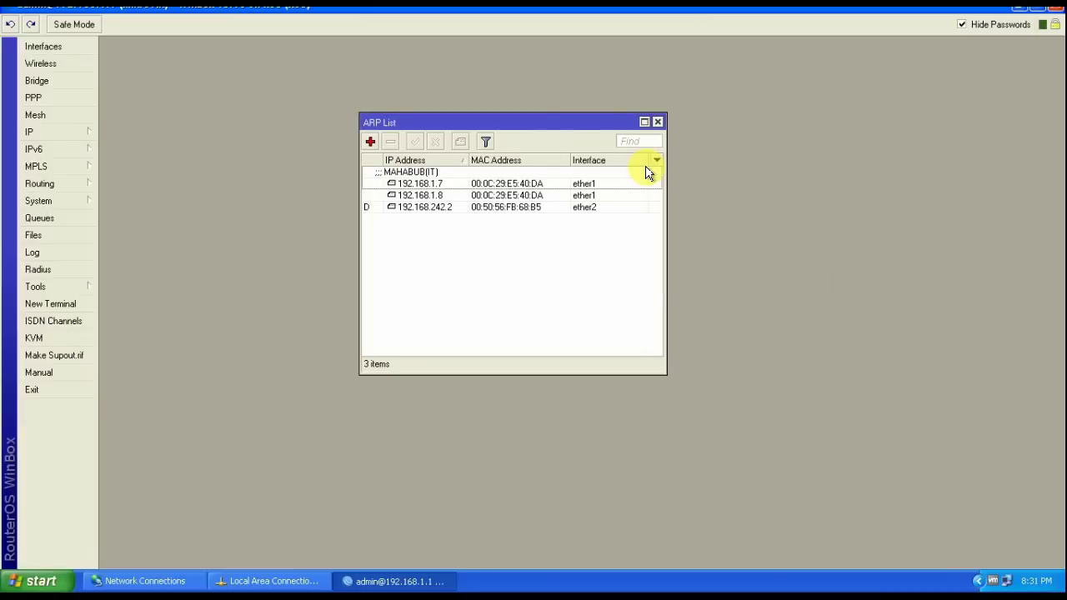